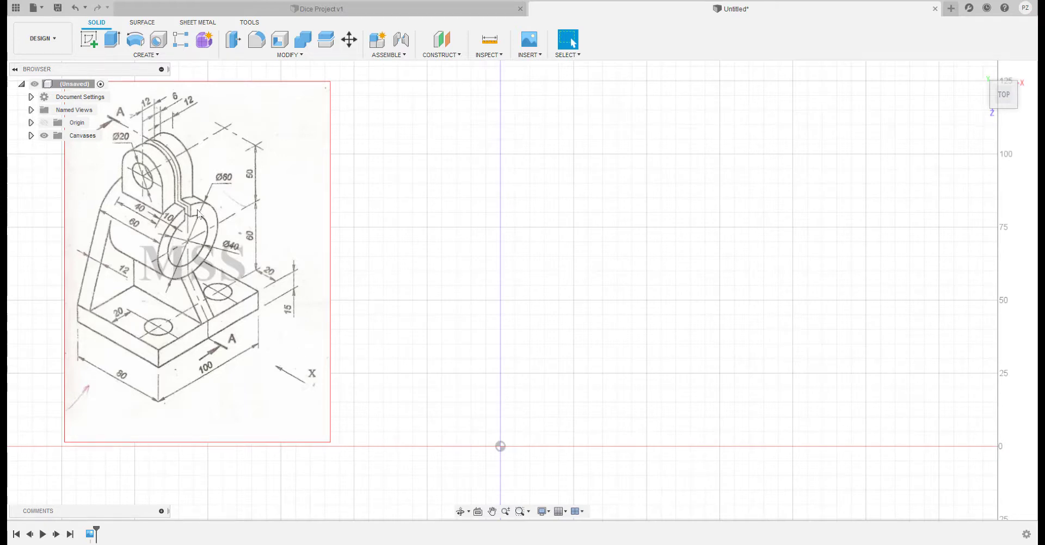
Step: Start a new sketch on the horizontal origin plane
{"action": "left_click", "coordinate": [90, 41]}
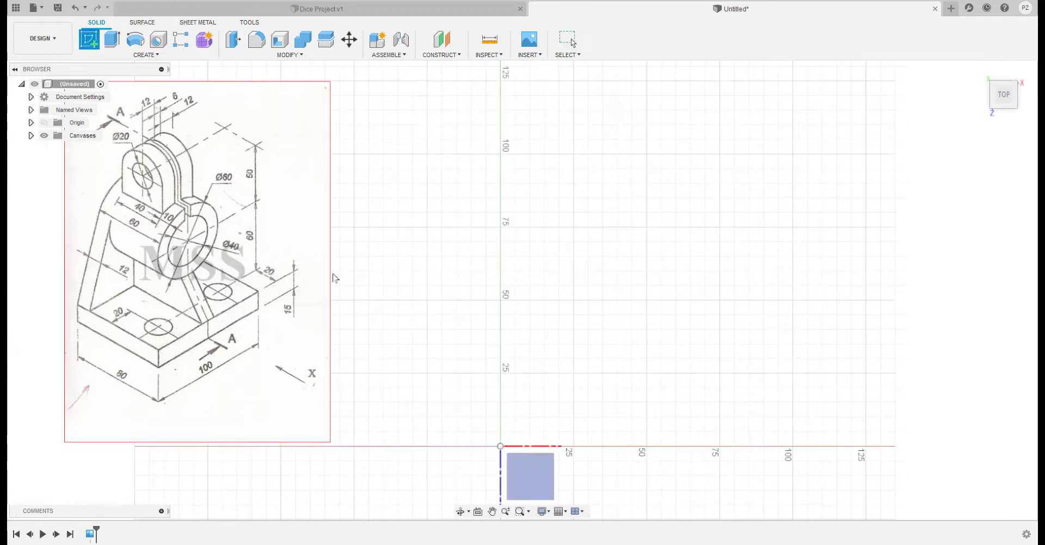
{"action": "middle_click_drag", "start_coordinate": [502, 297], "coordinate": [444, 159]}
{"action": "middle_click_drag", "start_coordinate": [487, 266], "coordinate": [464, 213], "text": "shift"}
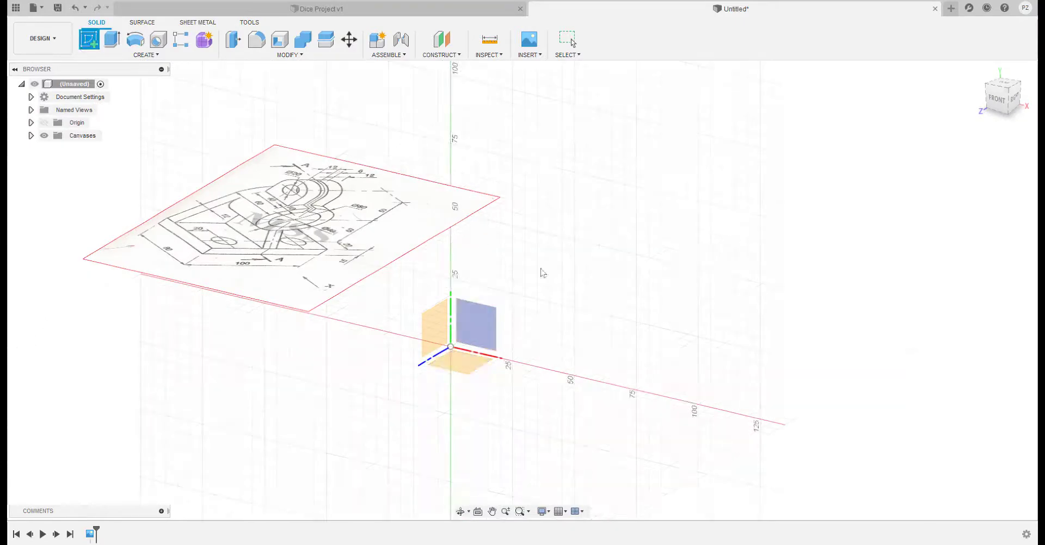
{"action": "left_click", "coordinate": [980, 71]}
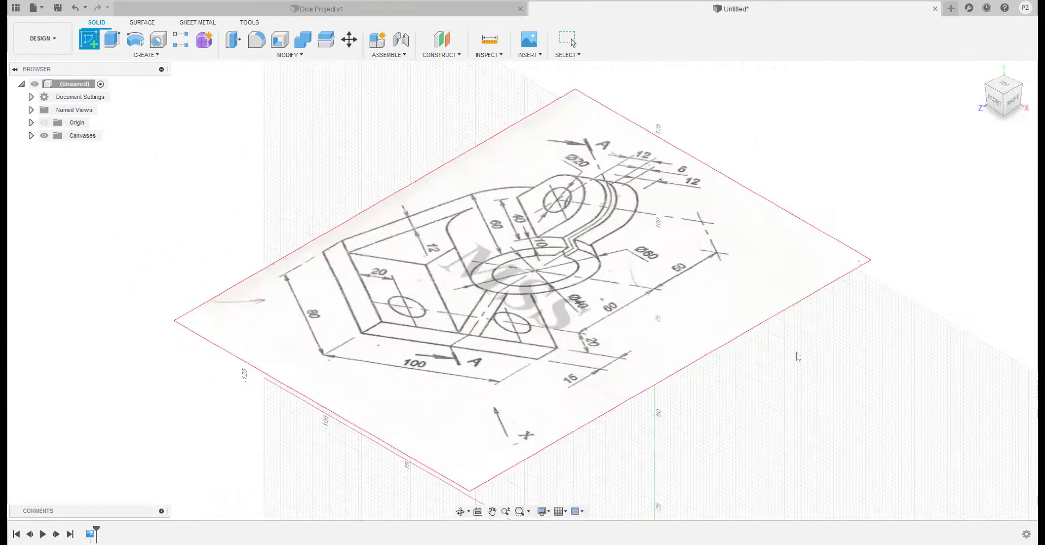
{"action": "middle_click_drag", "start_coordinate": [767, 416], "coordinate": [662, 221]}
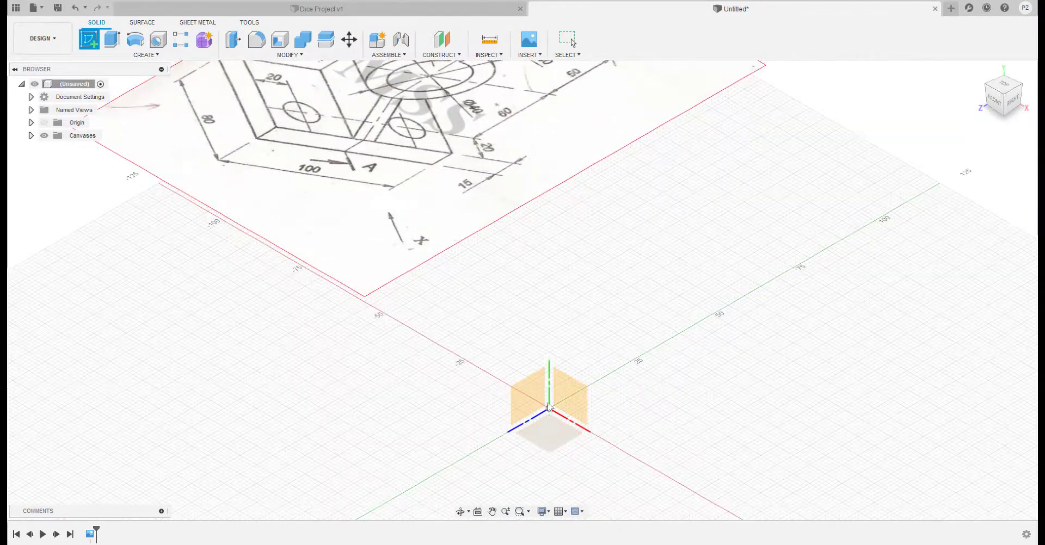
{"action": "left_click", "coordinate": [553, 446]}
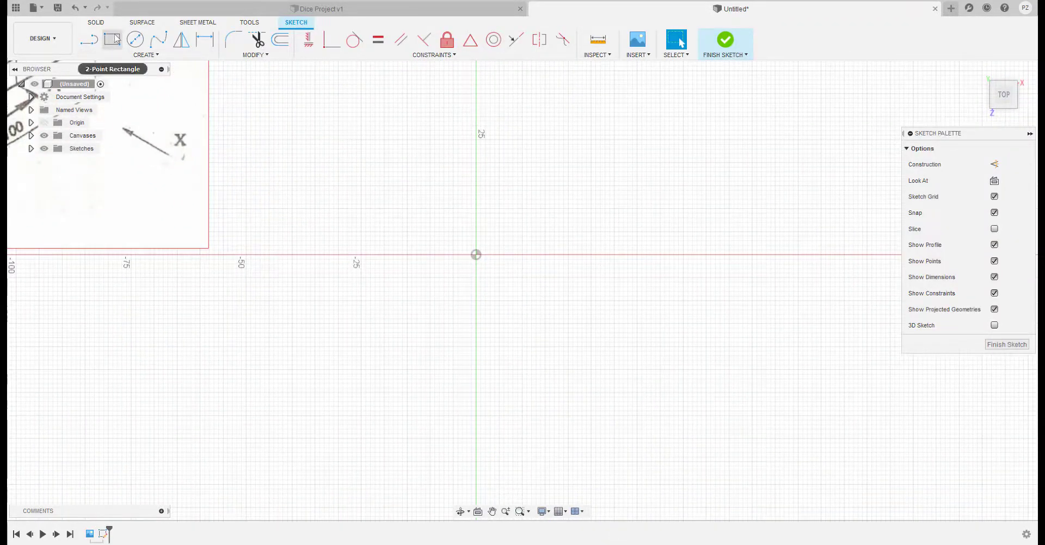
Step: Sketch a center rectangle about 50 mm wide, centred on the origin, with its long side vertical
{"action": "left_click", "coordinate": [114, 39]}
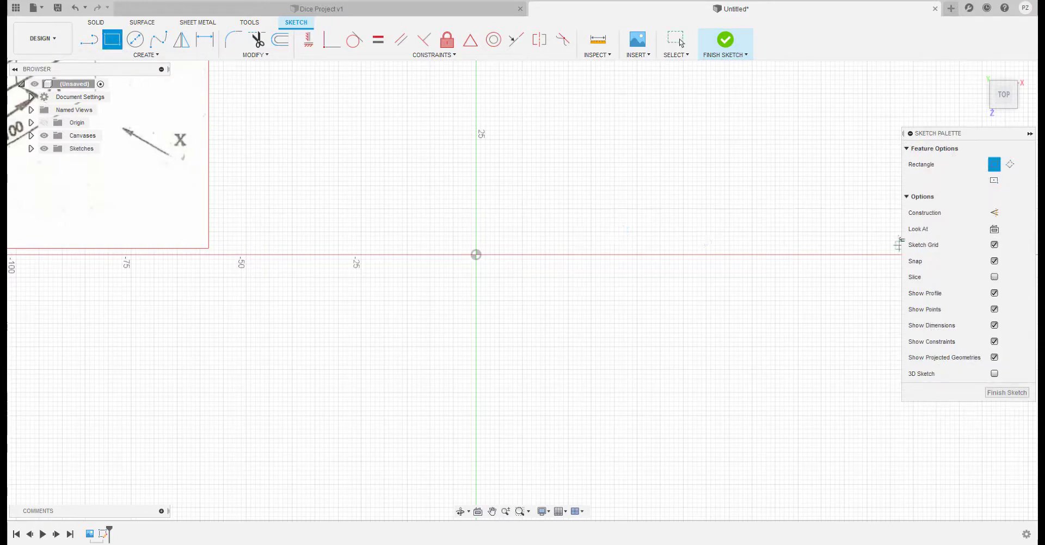
{"action": "left_click", "coordinate": [994, 182]}
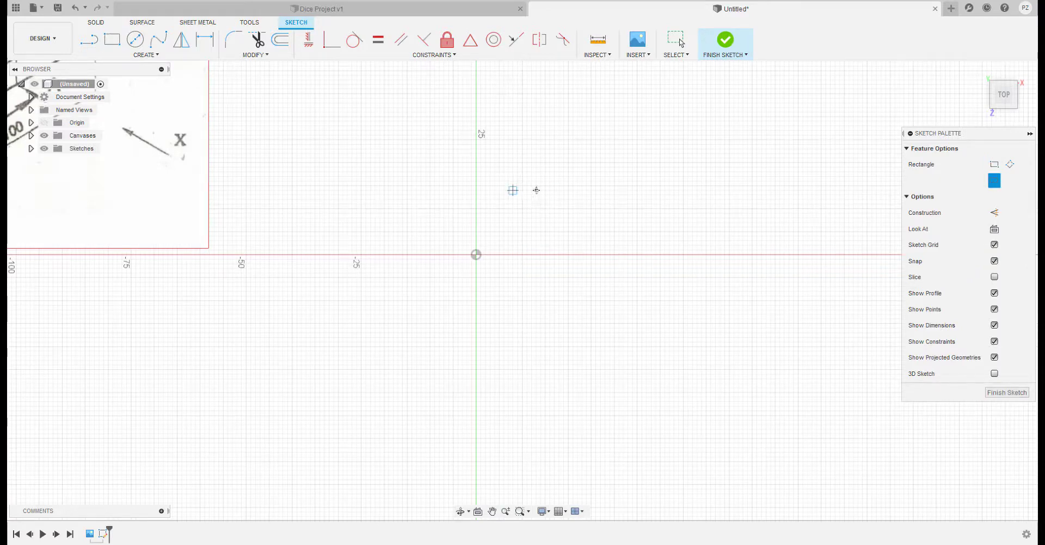
{"action": "mouse_move", "coordinate": [513, 191]}
{"action": "middle_mouse_down"}
{"action": "mouse_move", "coordinate": [799, 252]}
{"action": "mouse_move", "coordinate": [699, 329]}
{"action": "mouse_move", "coordinate": [699, 301]}
{"action": "mouse_move", "coordinate": [691, 320]}
{"action": "middle_mouse_up"}
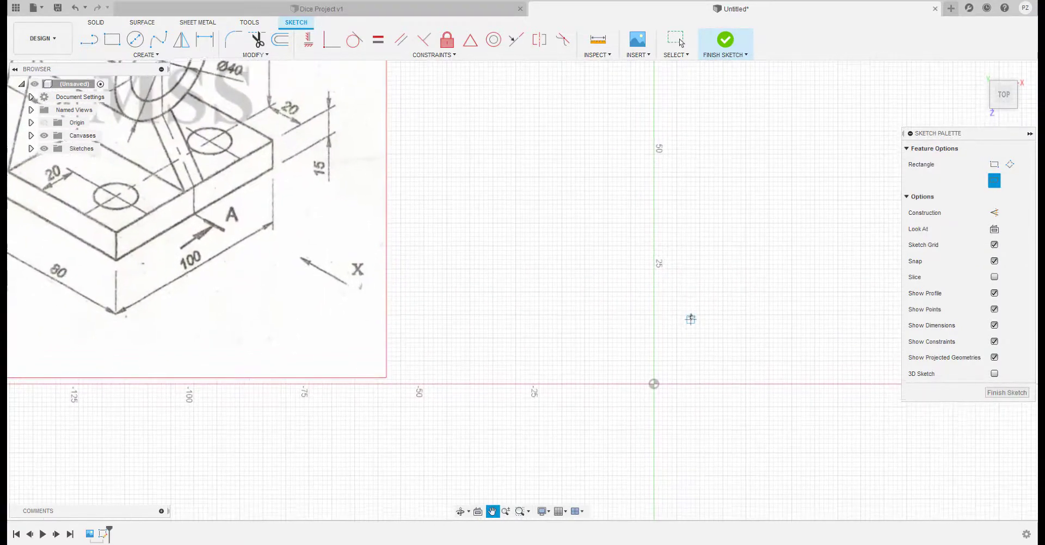
{"action": "left_click", "coordinate": [654, 386]}
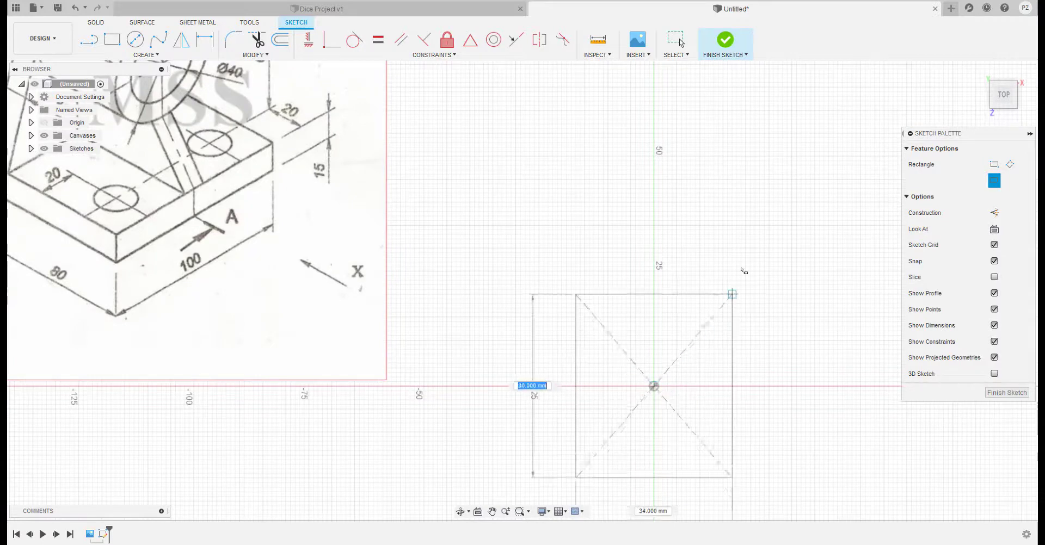
{"action": "left_click", "coordinate": [769, 188]}
{"action": "middle_click_drag", "start_coordinate": [785, 303], "coordinate": [744, 243]}
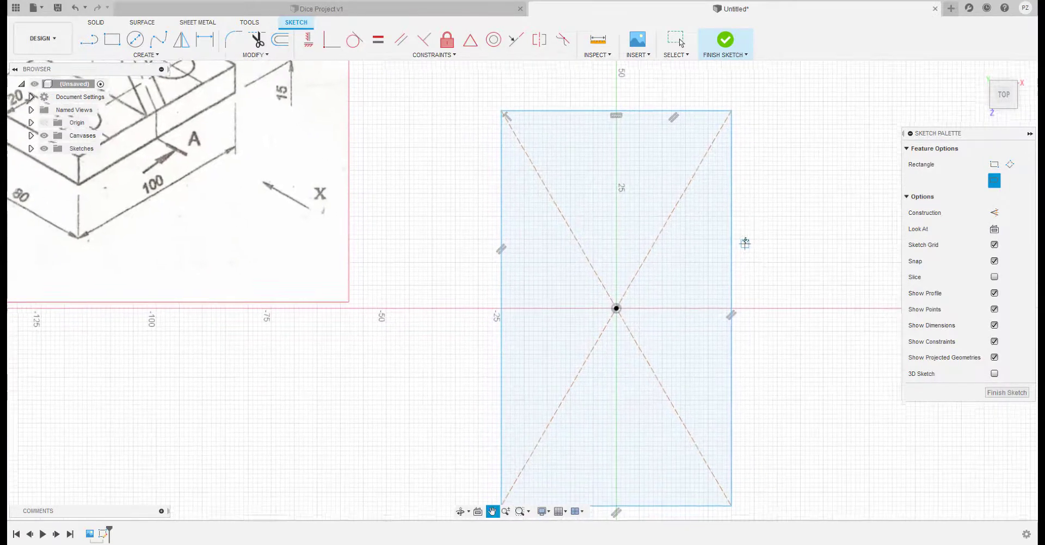
{"action": "scroll", "coordinate": [730, 266], "scroll_direction": "down", "scroll_amount": 1}
{"action": "scroll", "coordinate": [729, 266], "scroll_direction": "down", "scroll_amount": 1}
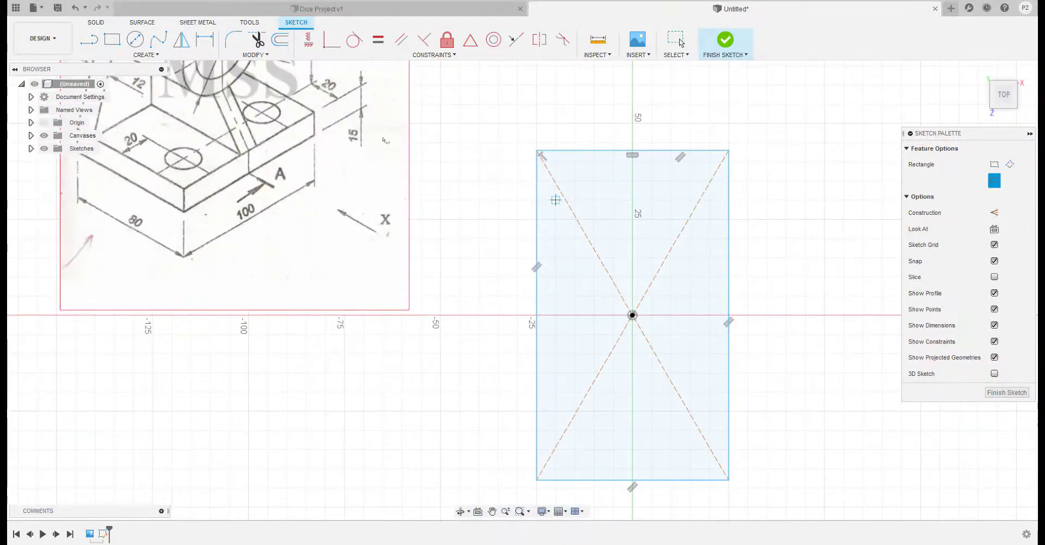
Step: Dimension the rectangle's upper edge and set its width to 80 mm
{"action": "left_click", "coordinate": [205, 43]}
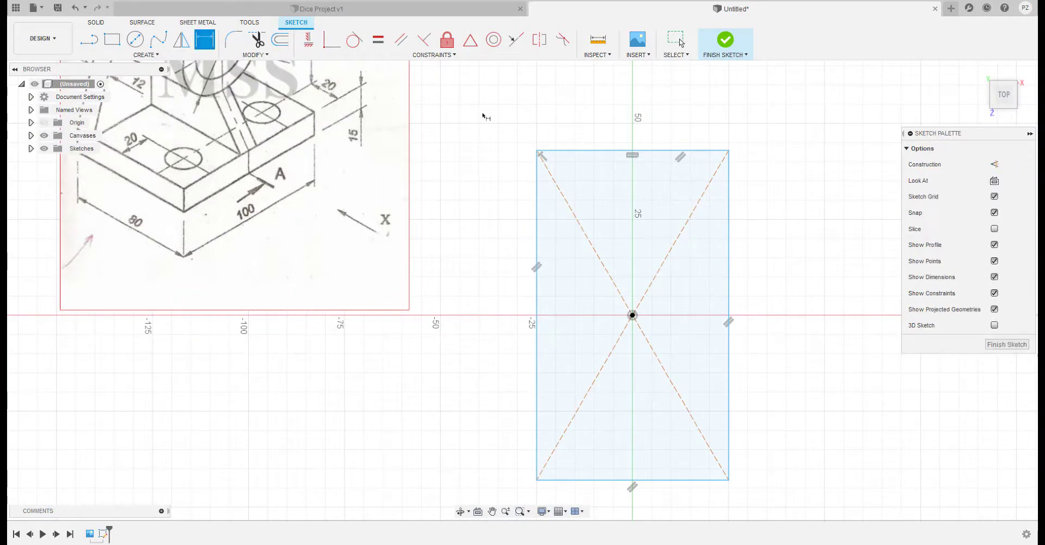
{"action": "left_click", "coordinate": [588, 152]}
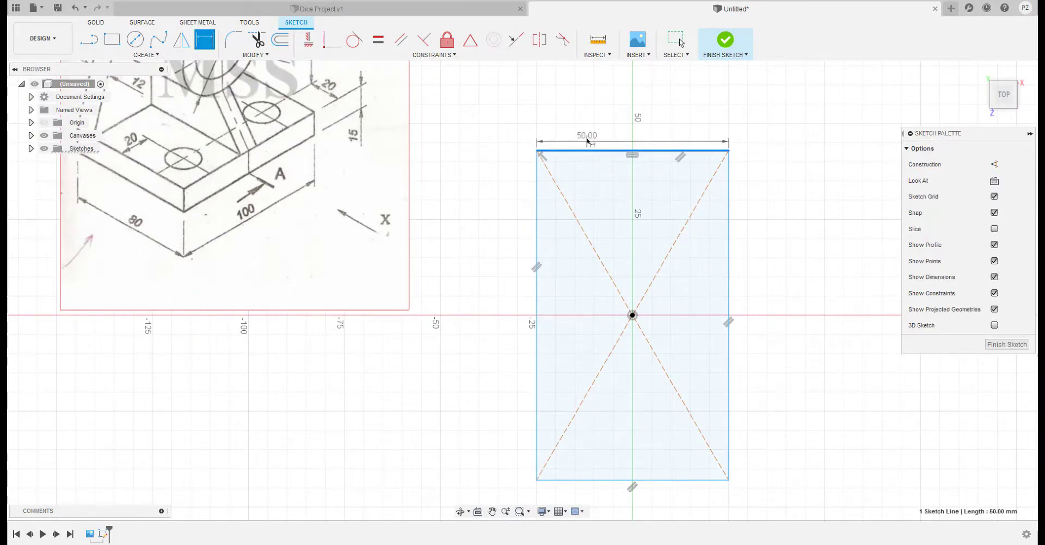
{"action": "left_click", "coordinate": [596, 137]}
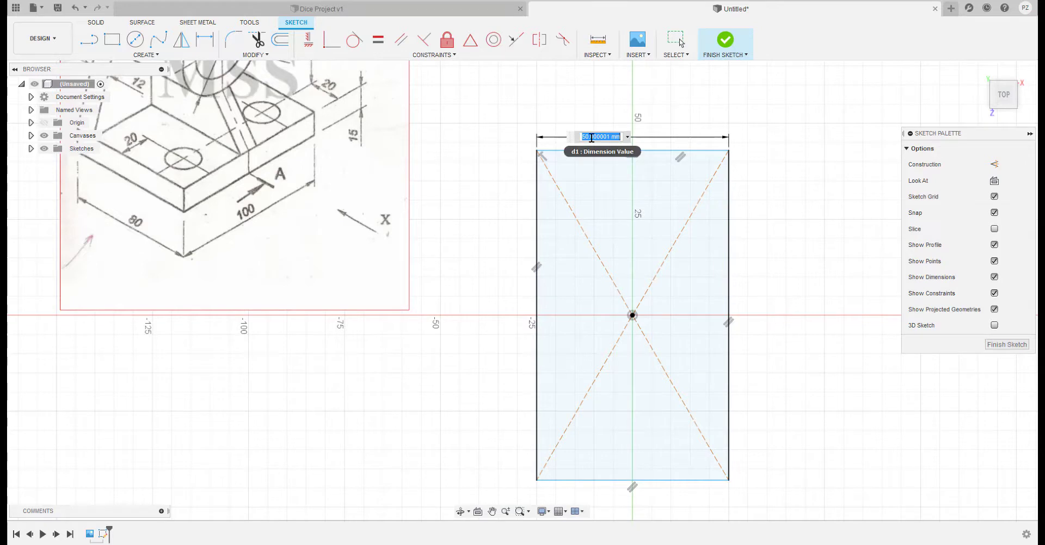
{"action": "type", "text": "80"}
{"action": "key", "text": "Return"}
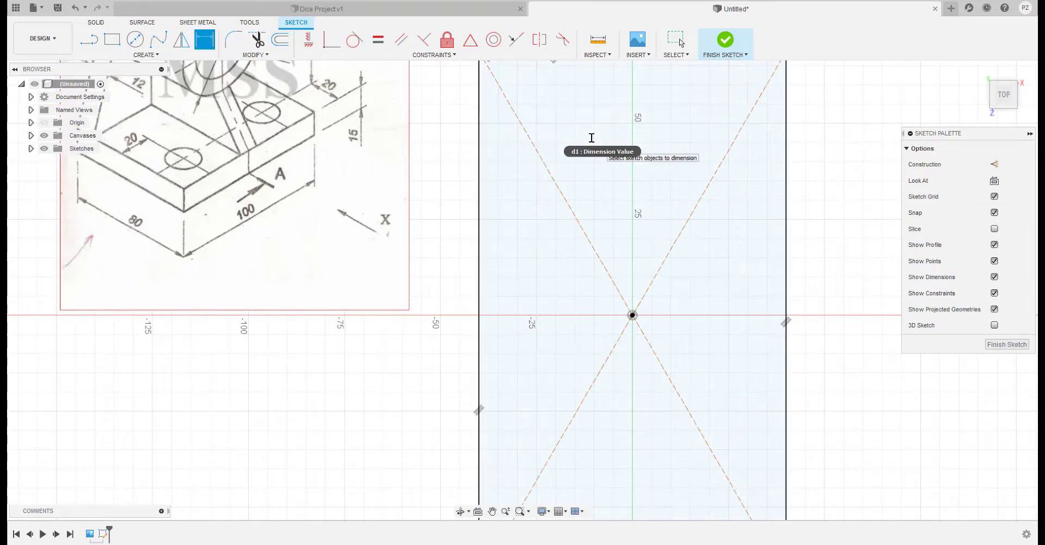
{"action": "scroll", "coordinate": [572, 230], "scroll_direction": "down", "scroll_amount": 1}
{"action": "scroll", "coordinate": [572, 229], "scroll_direction": "down", "scroll_amount": 1}
{"action": "middle_click_drag", "start_coordinate": [571, 229], "coordinate": [568, 238]}
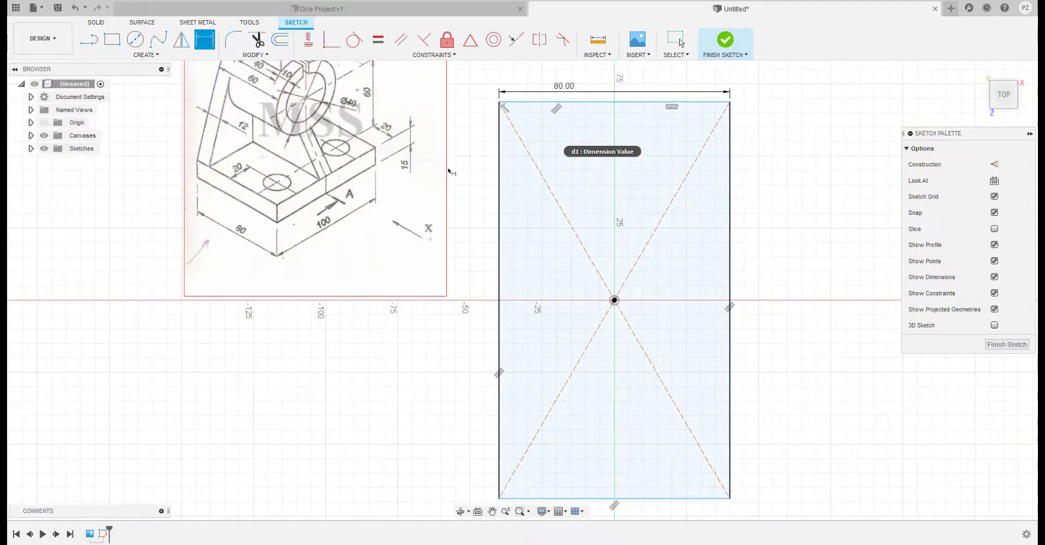
Step: Dimension the rectangle's left edge at 100 mm and finish the sketch
{"action": "left_click", "coordinate": [498, 248]}
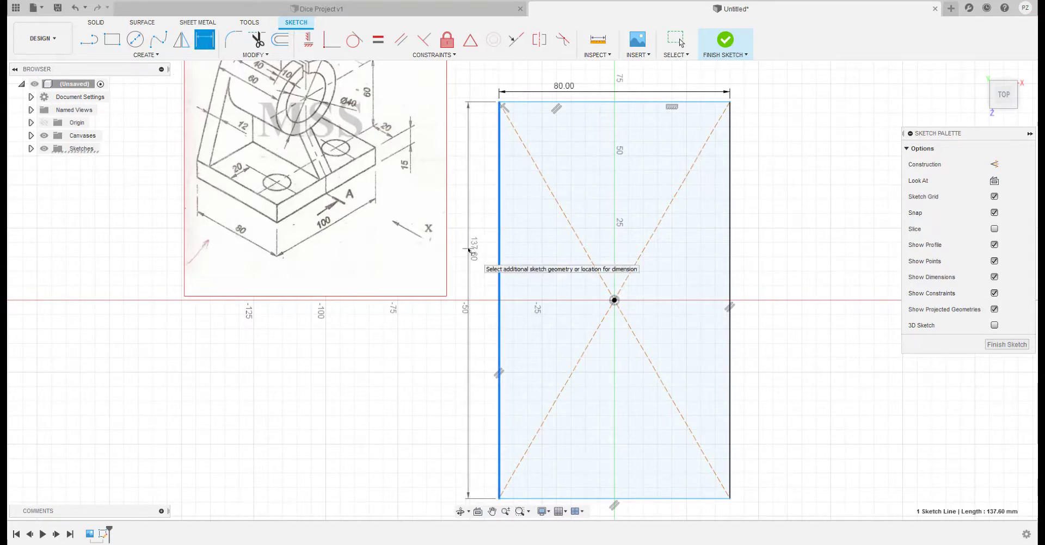
{"action": "left_click", "coordinate": [469, 248]}
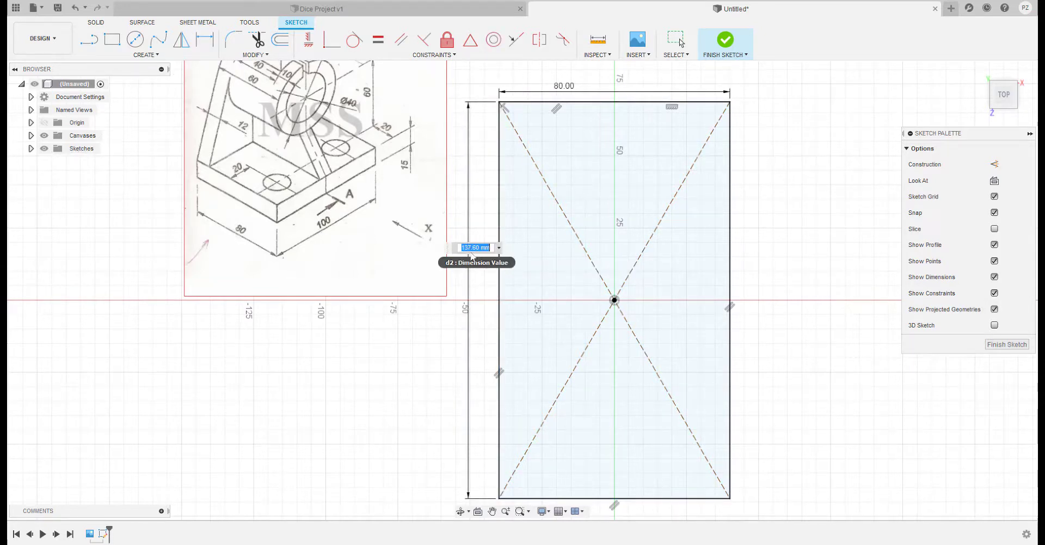
{"action": "type", "text": "100"}
{"action": "key", "text": "Return"}
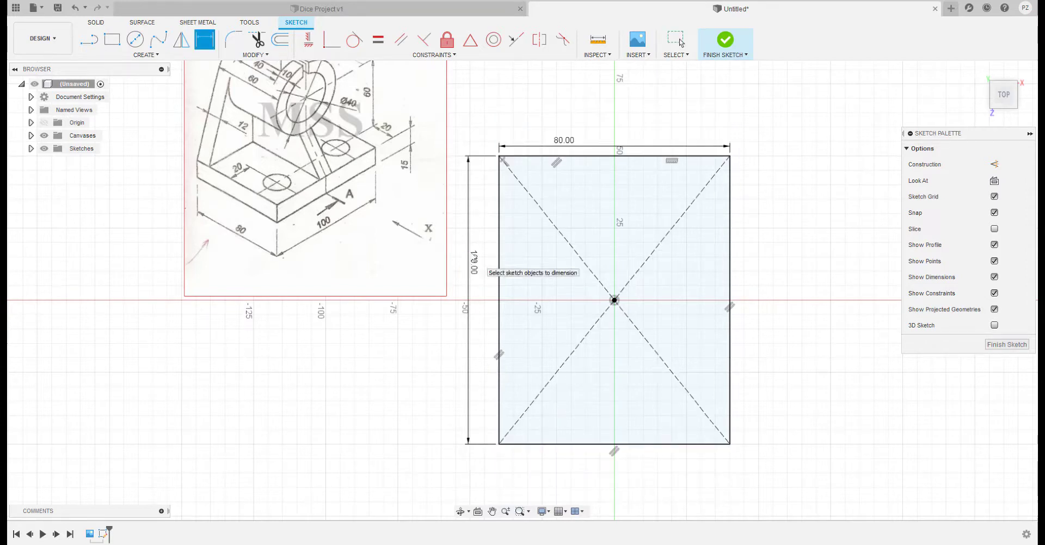
{"action": "left_click", "coordinate": [727, 43]}
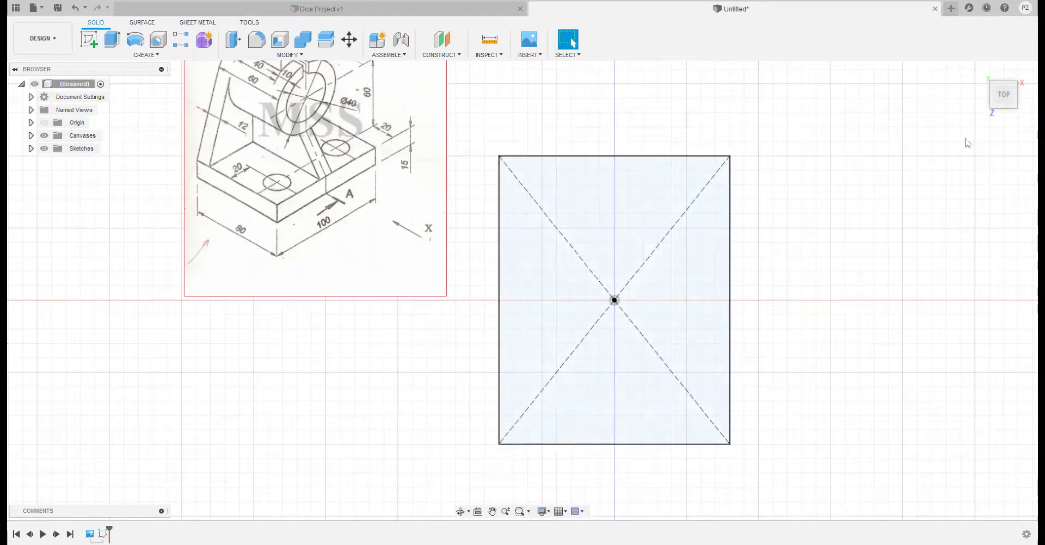
Step: Extrude the rectangle profile 12 mm upward as a new body for the base plate
{"action": "left_click", "coordinate": [979, 72]}
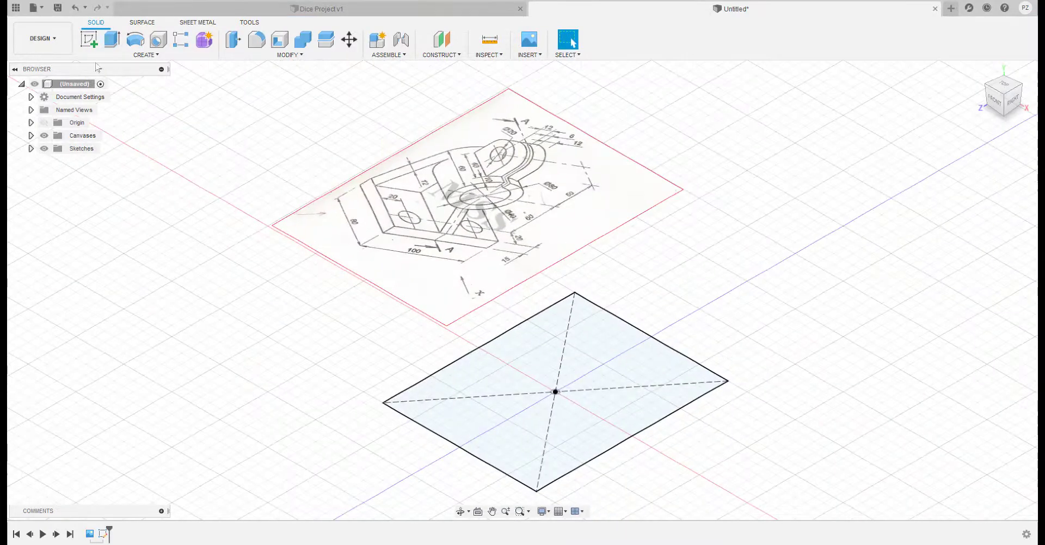
{"action": "left_click", "coordinate": [112, 41]}
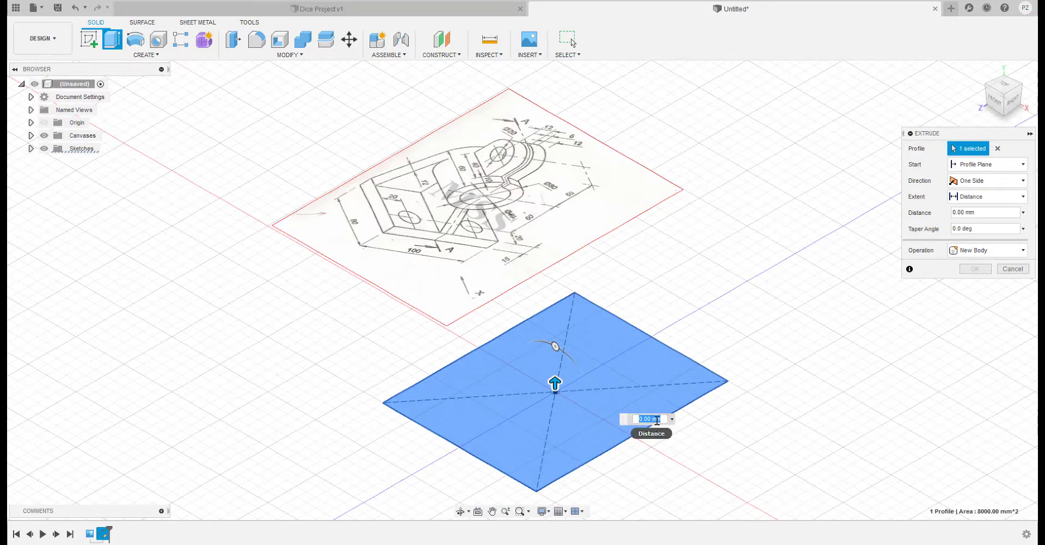
{"action": "type", "text": "12"}
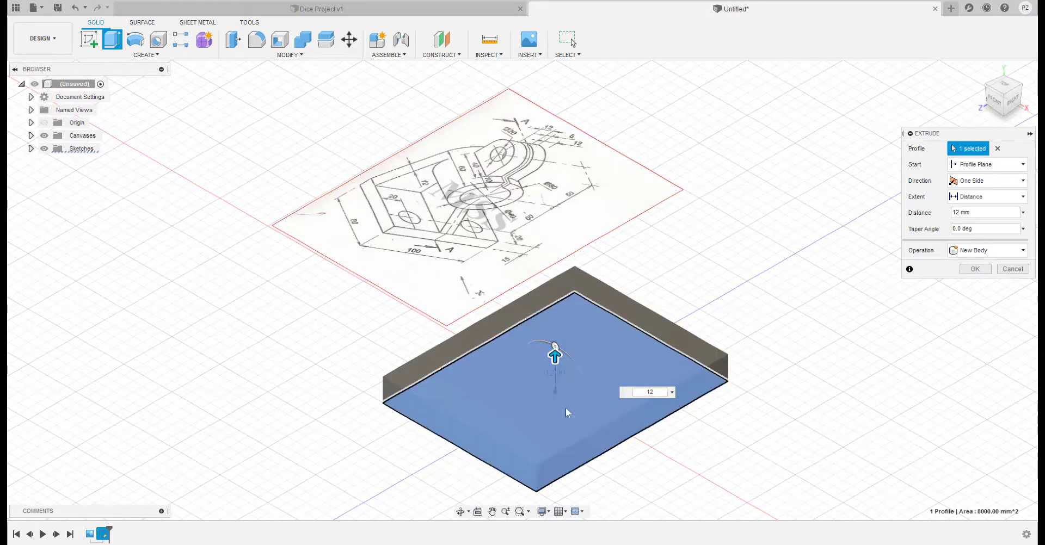
{"action": "key", "text": "Return"}
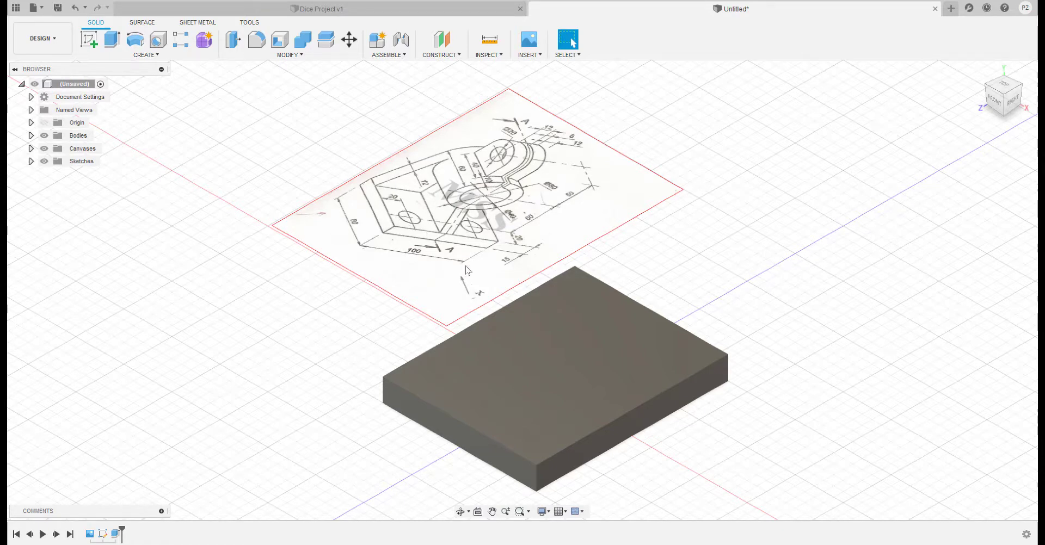
Step: Check the reference drawing and start a new sketch on the base plate's top face
{"action": "middle_click_drag", "start_coordinate": [469, 270], "coordinate": [496, 331], "text": "shift"}
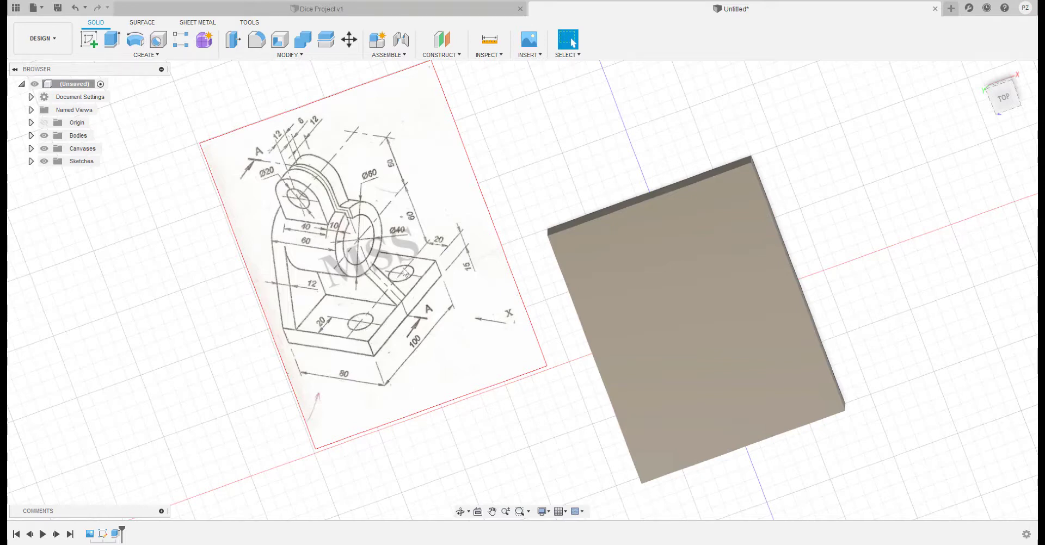
{"action": "middle_click_drag", "start_coordinate": [599, 468], "coordinate": [506, 381], "text": "shift"}
{"action": "left_click", "coordinate": [89, 39]}
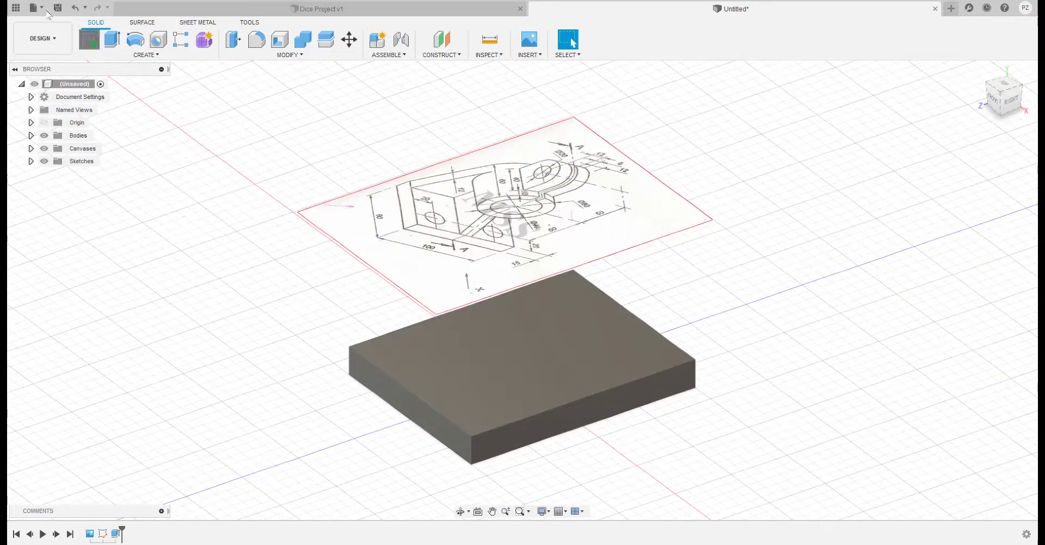
{"action": "left_click", "coordinate": [449, 381]}
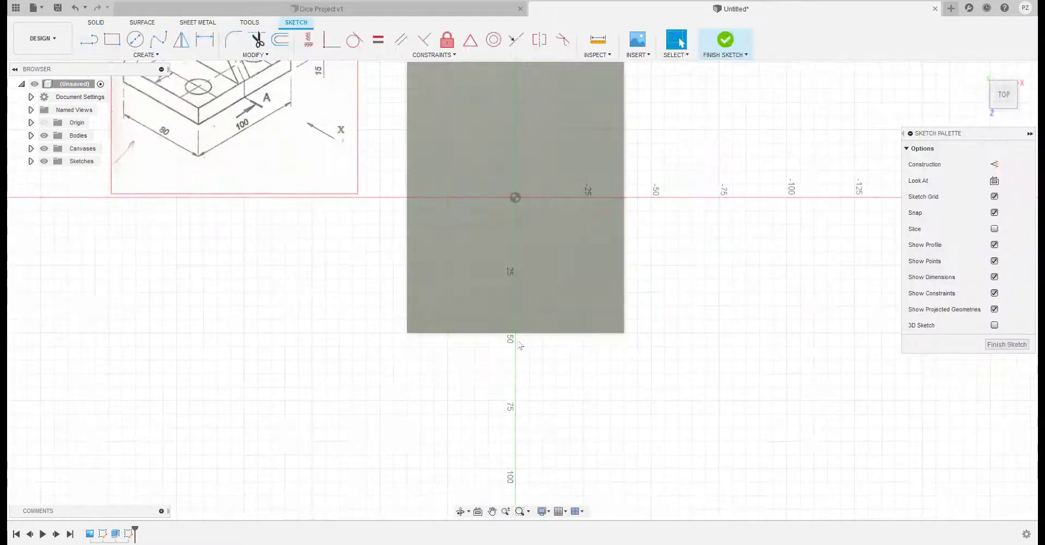
Step: Draw a 20 mm diameter center circle near the plate's lower-right corner, about 25 mm right of and 35 mm below the origin
{"action": "left_click", "coordinate": [135, 39]}
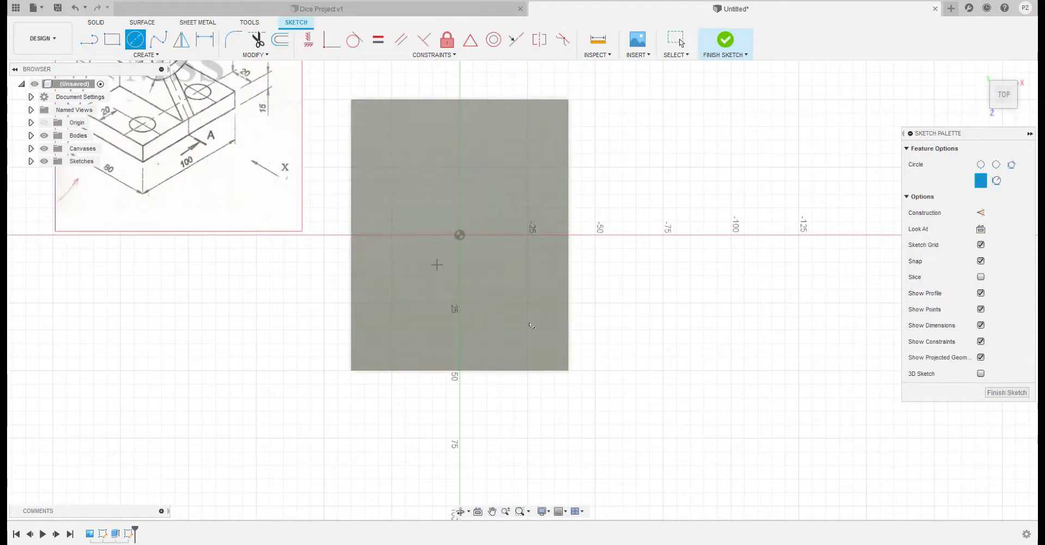
{"action": "left_click", "coordinate": [527, 330]}
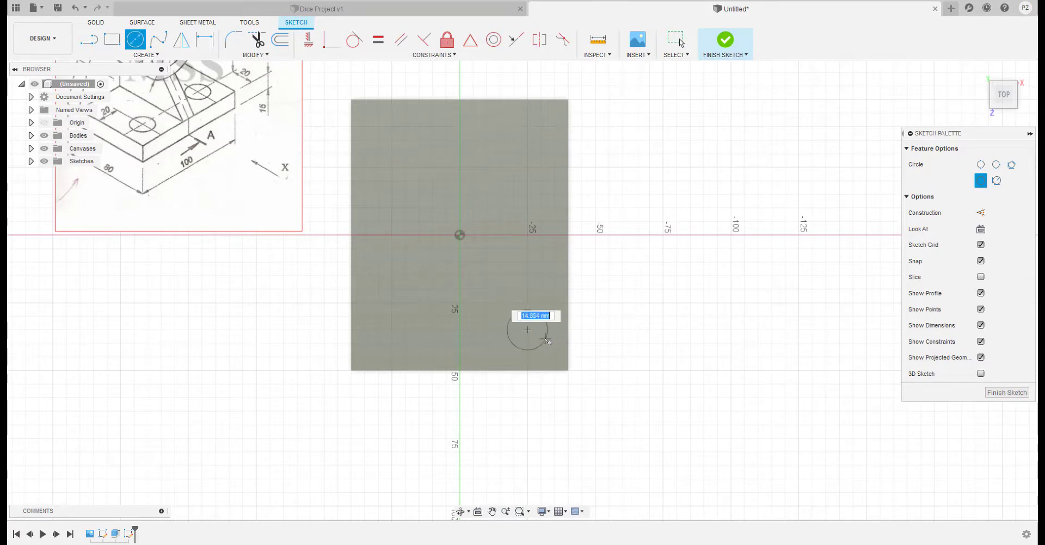
{"action": "type", "text": "20"}
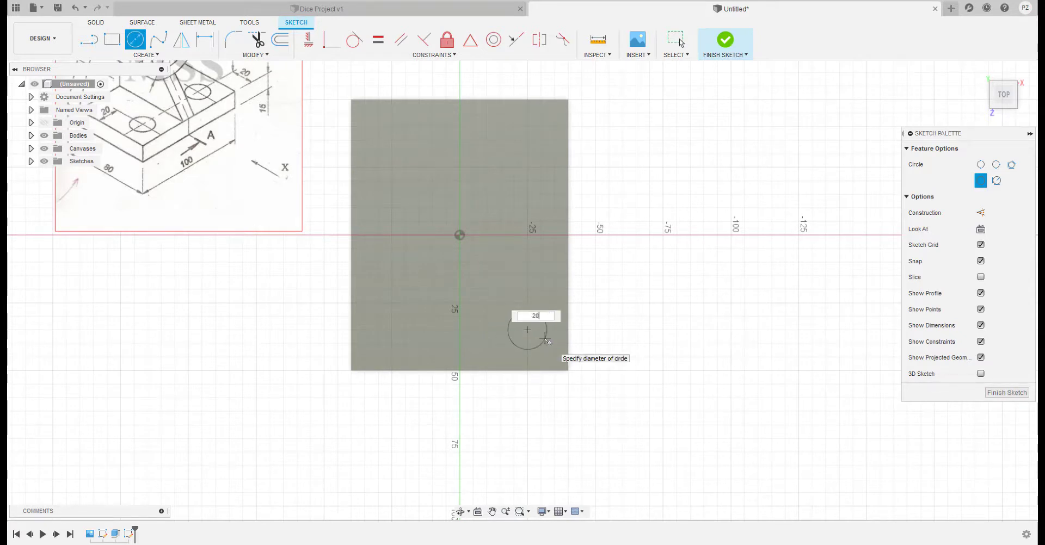
{"action": "key", "text": "Return"}
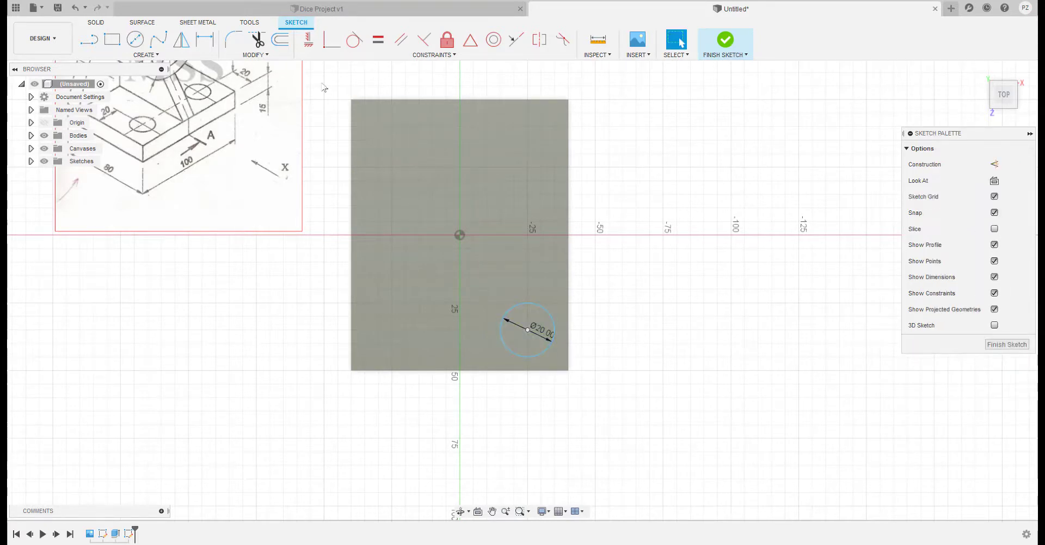
Step: Draw a second 20 mm diameter circle near the plate's upper-right corner, vertically in line with the first circle
{"action": "key", "text": "c"}
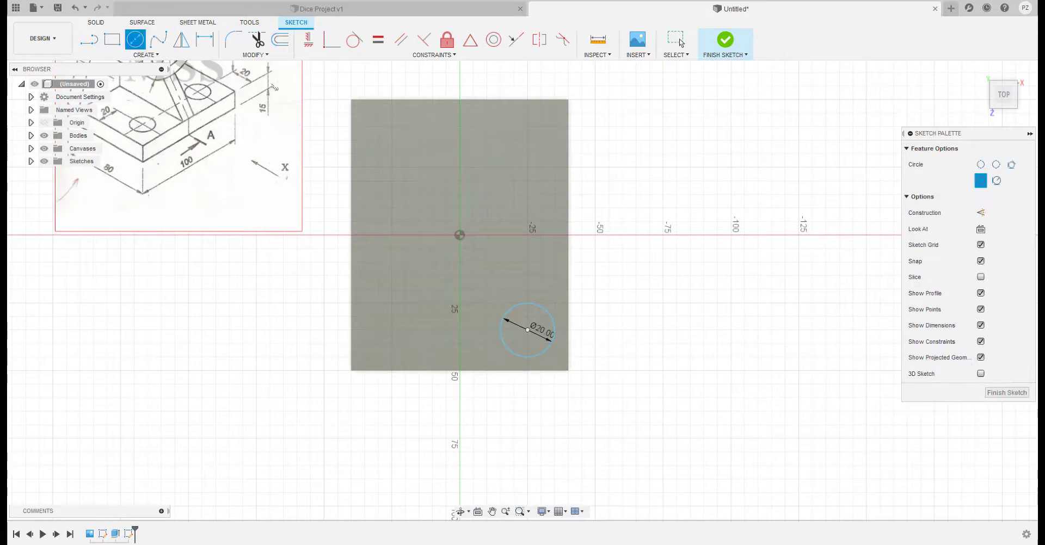
{"action": "left_click", "coordinate": [527, 133]}
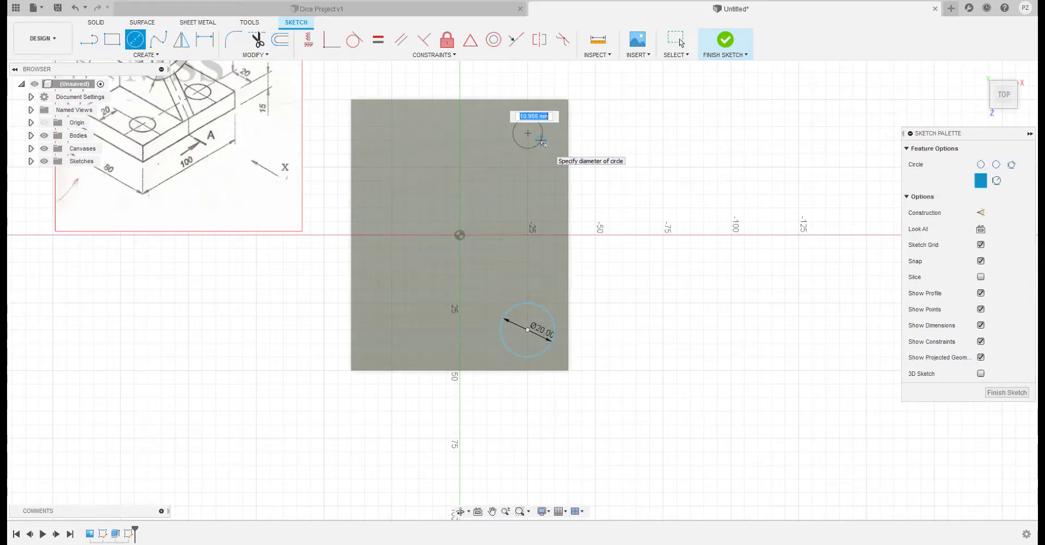
{"action": "type", "text": "20"}
{"action": "key", "text": "Return"}
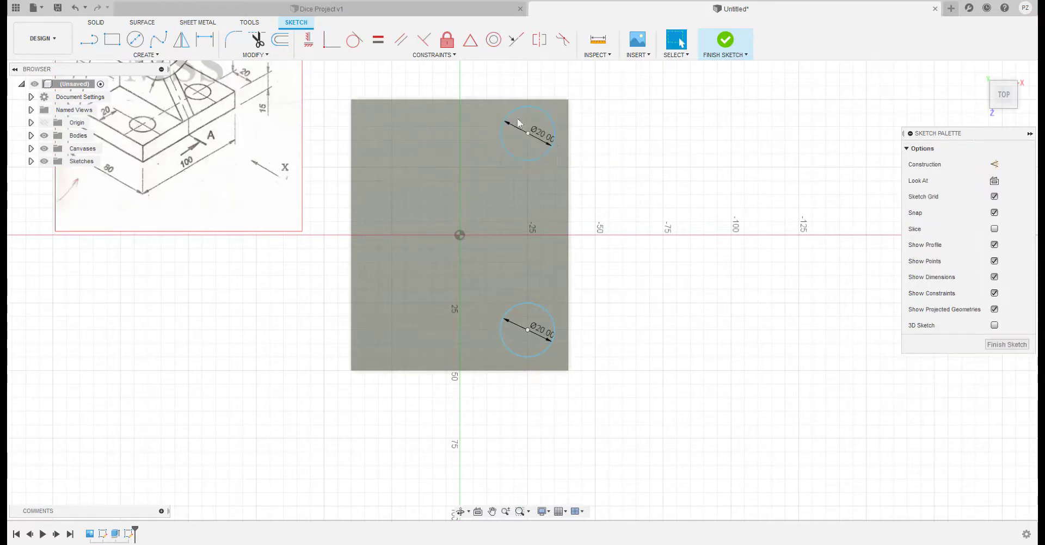
{"action": "middle_click_drag", "start_coordinate": [489, 162], "coordinate": [475, 210]}
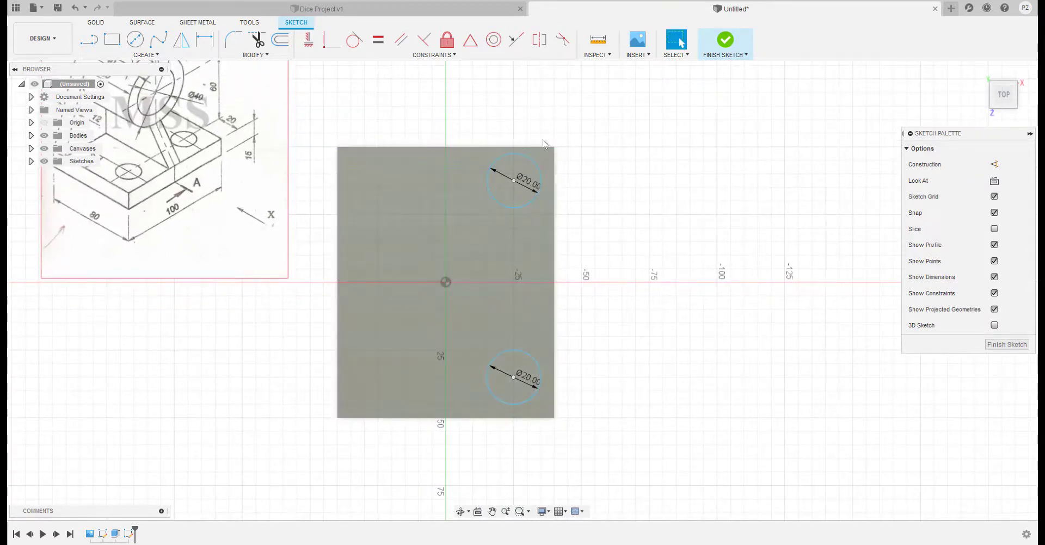
Step: Dimension the upper circle's center 20 mm from the plate's right edge
{"action": "left_click", "coordinate": [552, 173]}
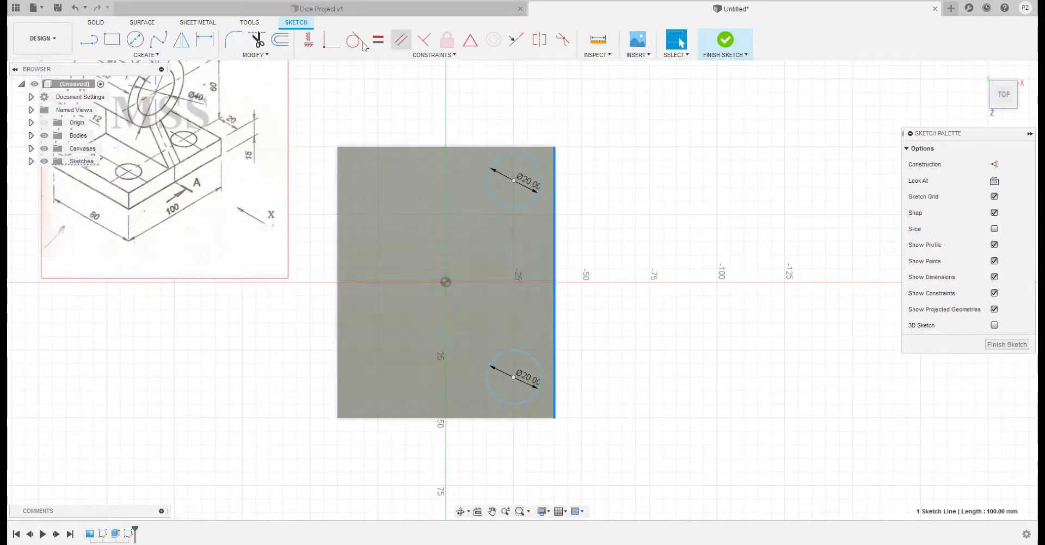
{"action": "left_click", "coordinate": [204, 39]}
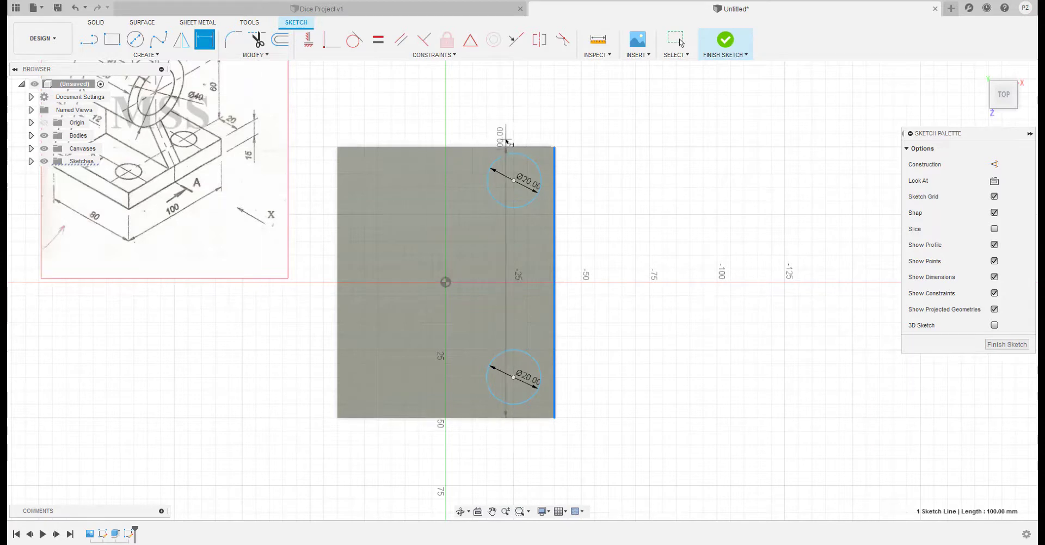
{"action": "left_click", "coordinate": [513, 180]}
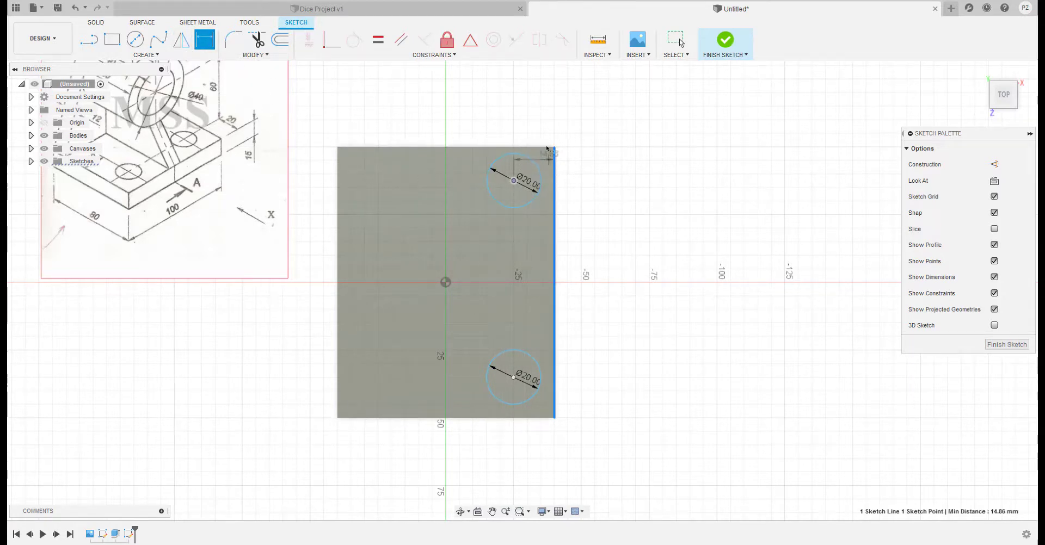
{"action": "left_click", "coordinate": [536, 96]}
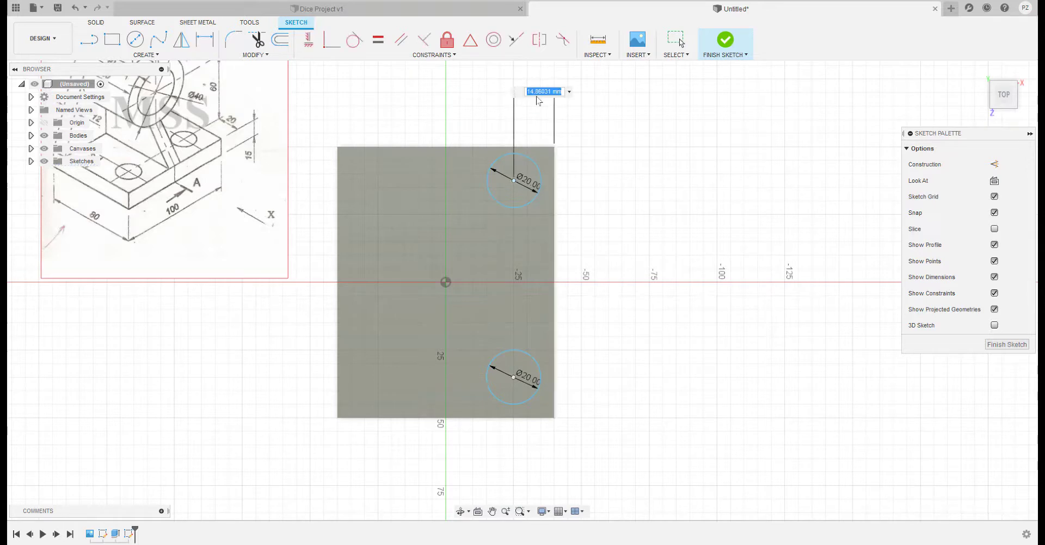
{"action": "type", "text": "20"}
{"action": "key", "text": "Return"}
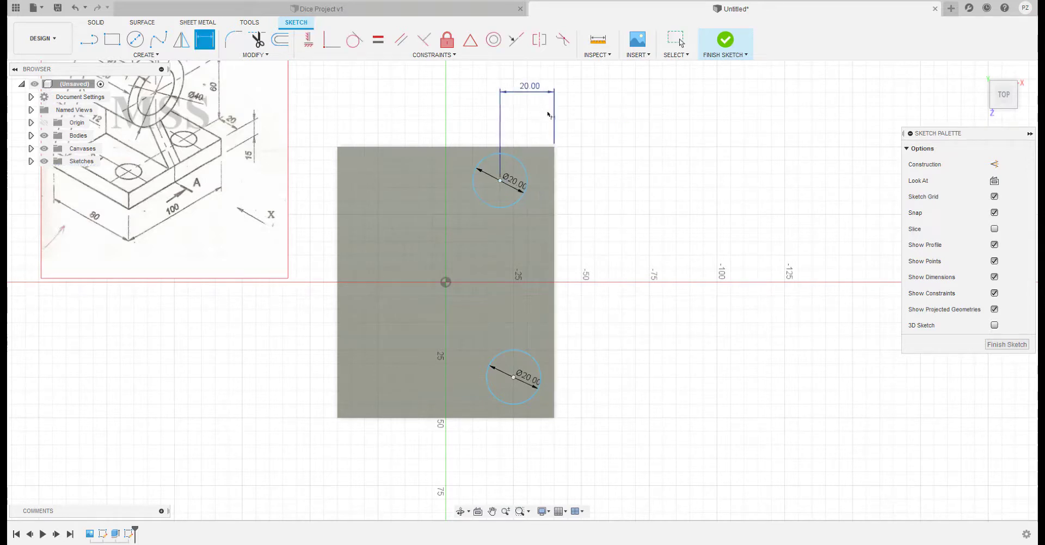
Step: Dimension the upper circle's center 20 mm from the plate's upper edge
{"action": "left_click", "coordinate": [525, 147]}
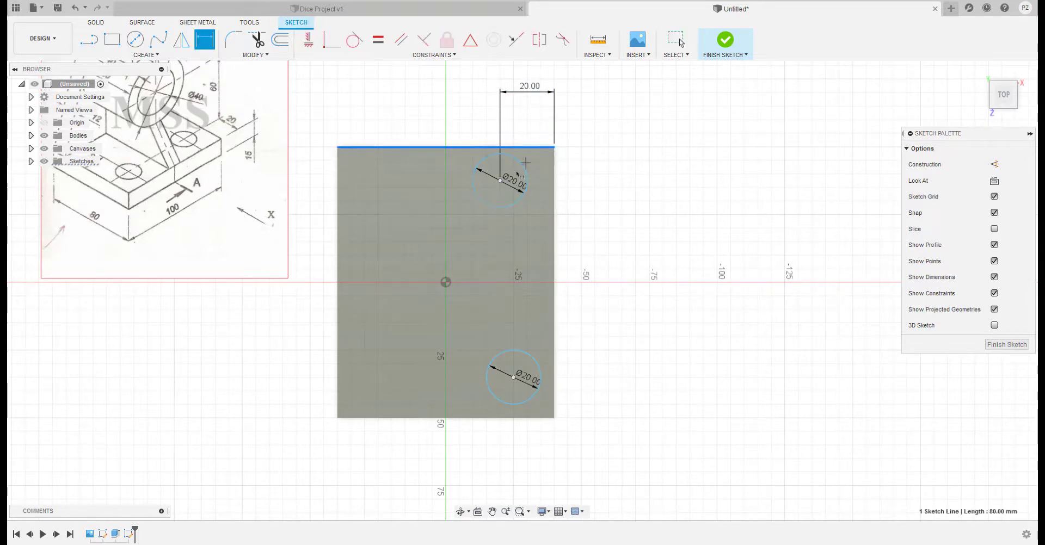
{"action": "left_click", "coordinate": [500, 181]}
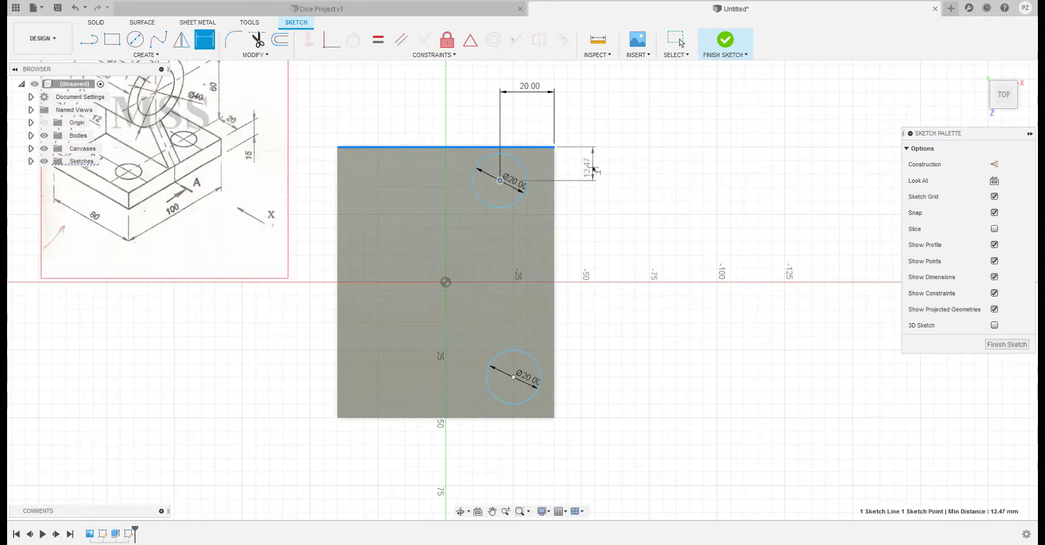
{"action": "left_click", "coordinate": [591, 164]}
{"action": "type", "text": "20"}
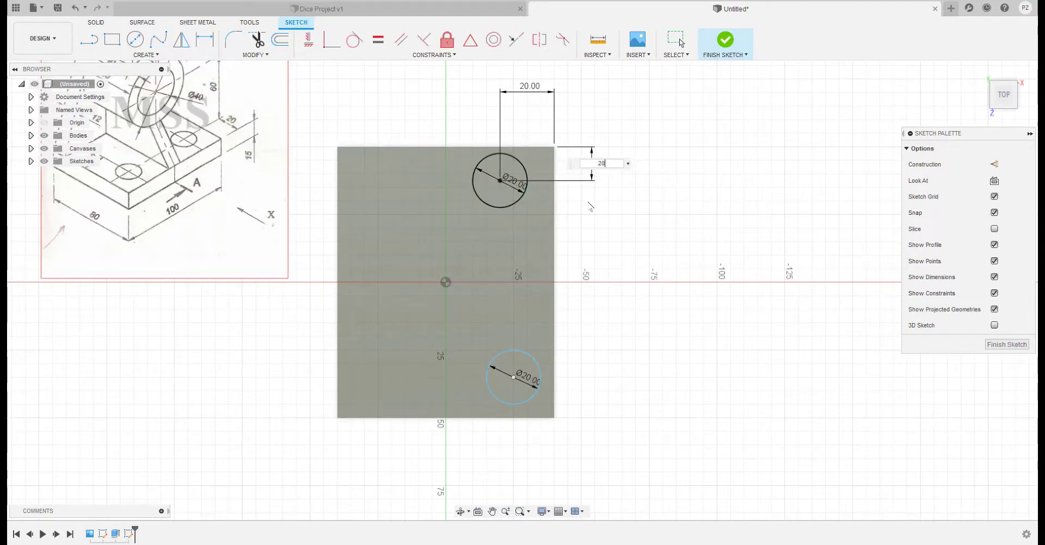
{"action": "key", "text": "Return"}
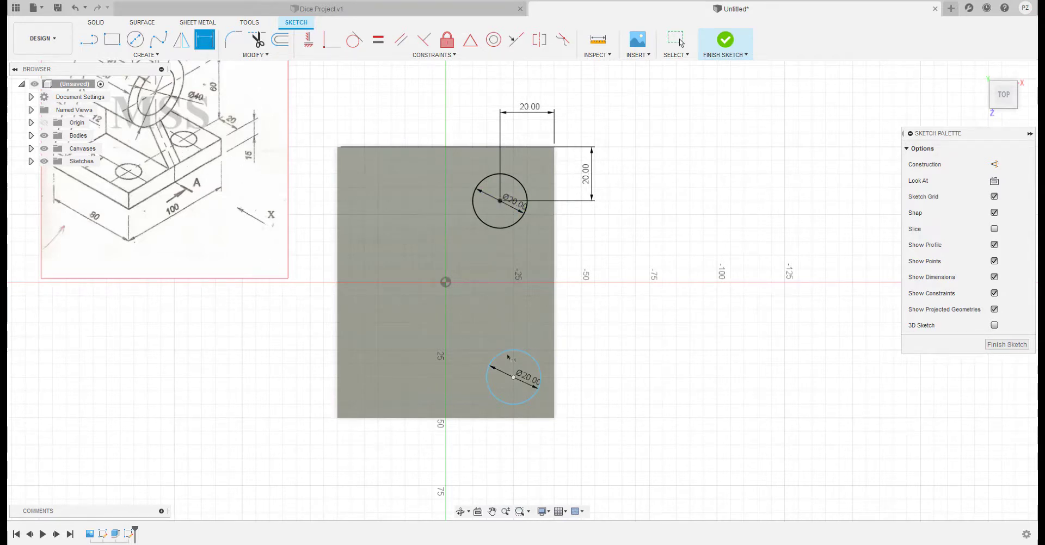
Step: Dimension the lower circle's center 20 mm from the plate's right edge
{"action": "left_click", "coordinate": [513, 377]}
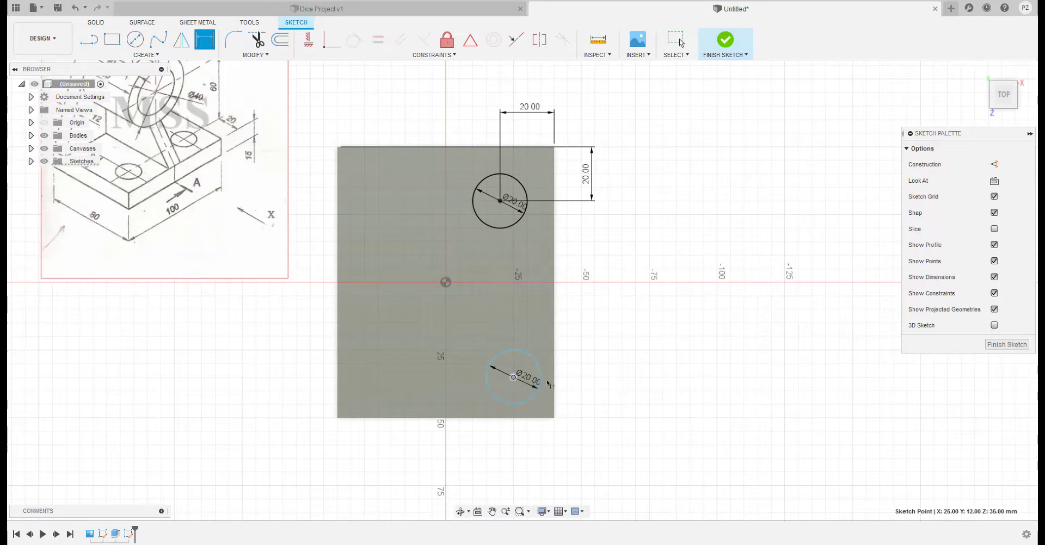
{"action": "left_click", "coordinate": [554, 381]}
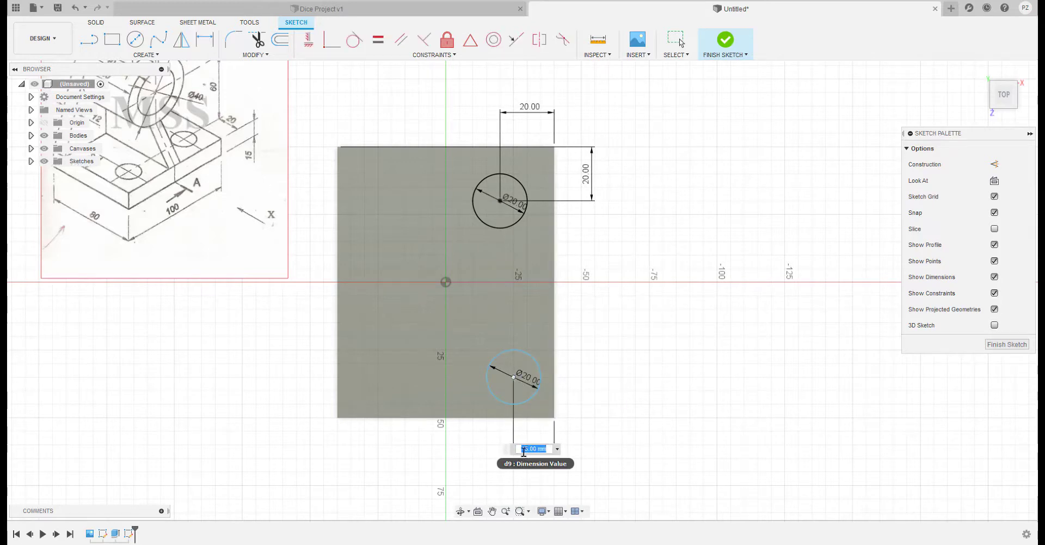
{"action": "type", "text": "20"}
{"action": "key", "text": "Return"}
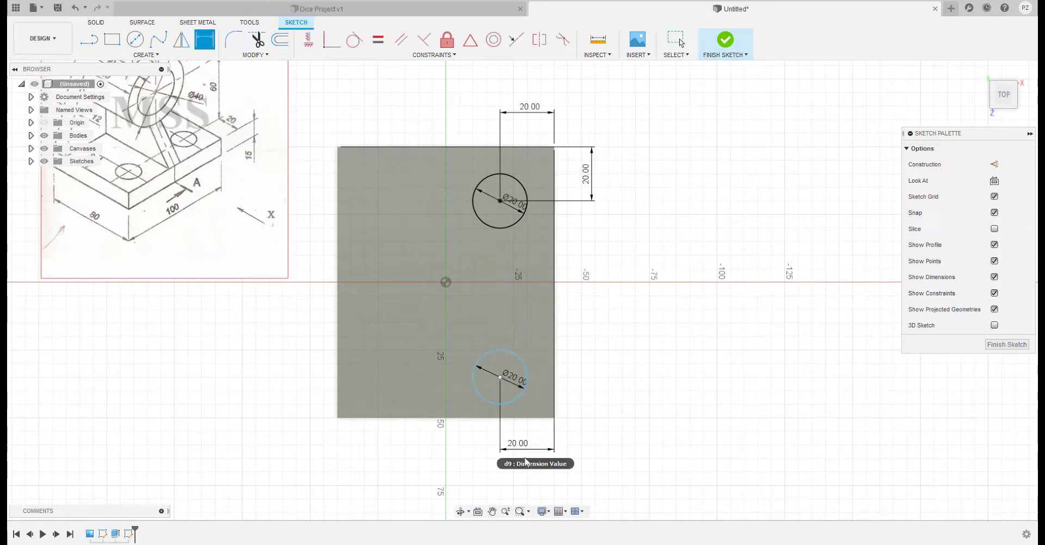
Step: Dimension the lower circle's center 20 mm from the plate's lower edge and finish the sketch
{"action": "left_click", "coordinate": [521, 418]}
{"action": "left_click", "coordinate": [500, 377]}
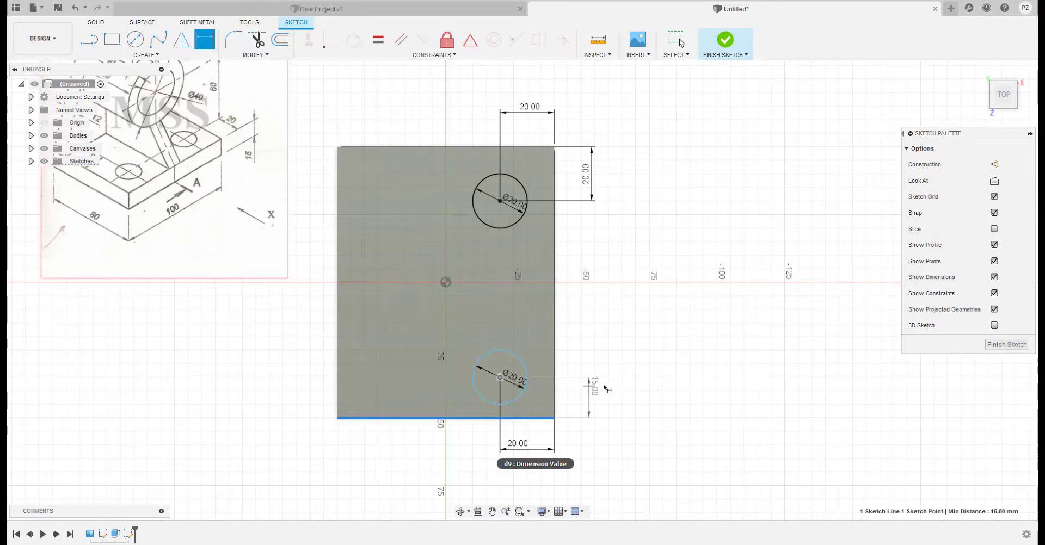
{"action": "left_click", "coordinate": [607, 391]}
{"action": "type", "text": "20"}
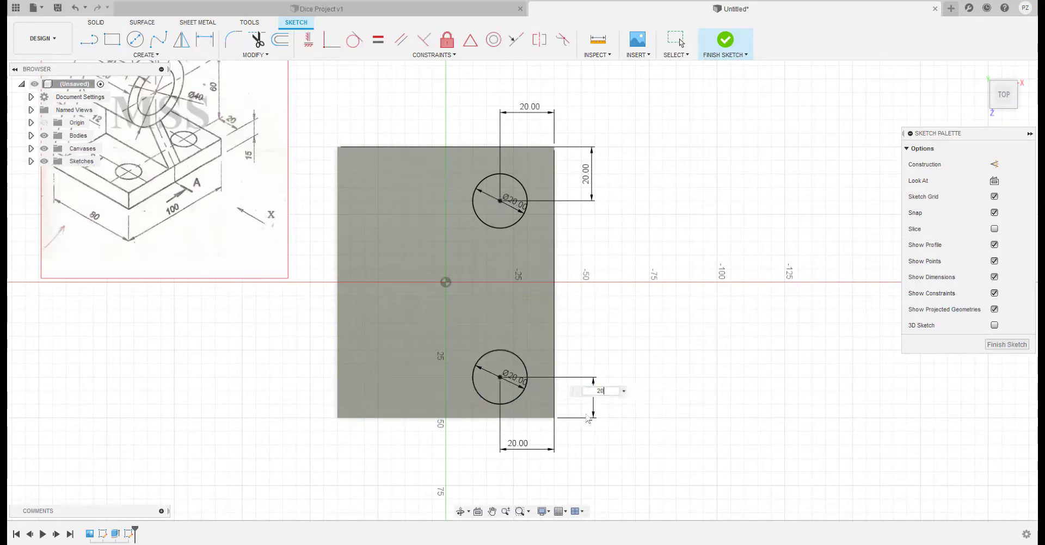
{"action": "key", "text": "Return"}
{"action": "left_click", "coordinate": [725, 39]}
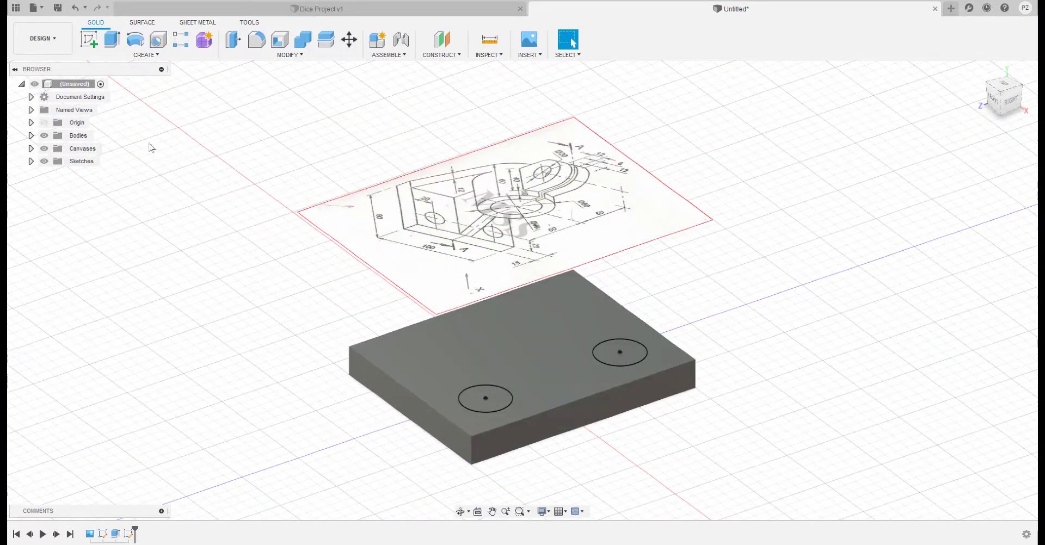
Step: Extrude both circle profiles -25 mm as a cut through the base plate to make the mounting holes
{"action": "left_click", "coordinate": [112, 39]}
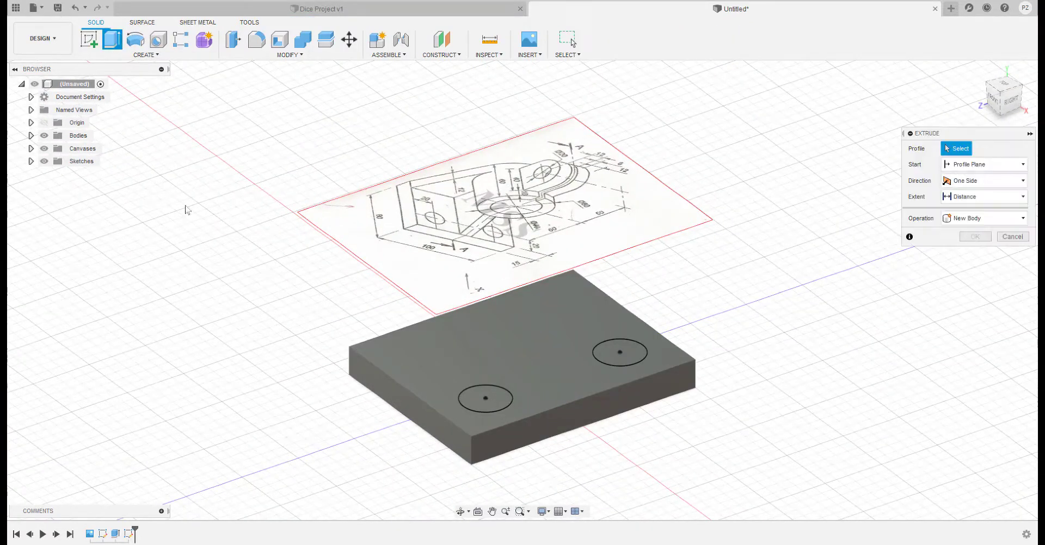
{"action": "left_click", "coordinate": [487, 409]}
{"action": "left_click", "coordinate": [615, 367]}
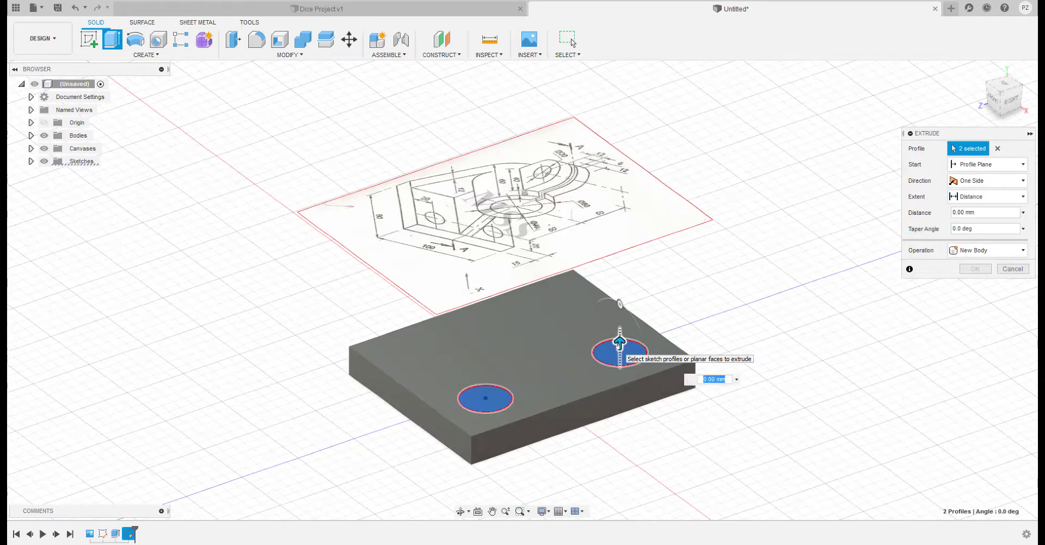
{"action": "left_click_drag", "start_coordinate": [619, 345], "coordinate": [620, 420]}
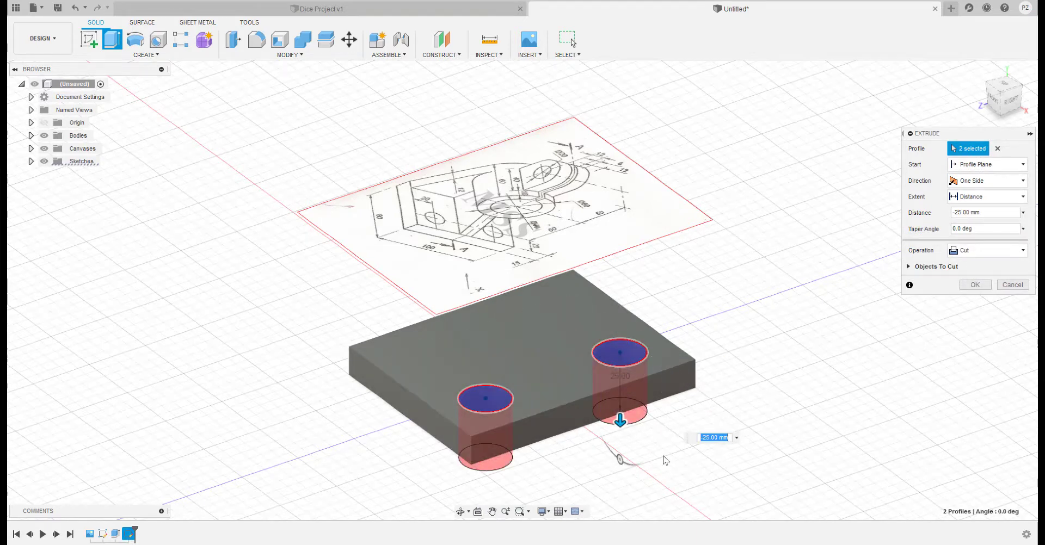
{"action": "key", "text": "Return"}
Step: Check the reference drawing and start a new sketch on the base plate's 100 mm long side face farthest from the holes
{"action": "middle_click_drag", "start_coordinate": [598, 446], "coordinate": [630, 444], "text": "shift"}
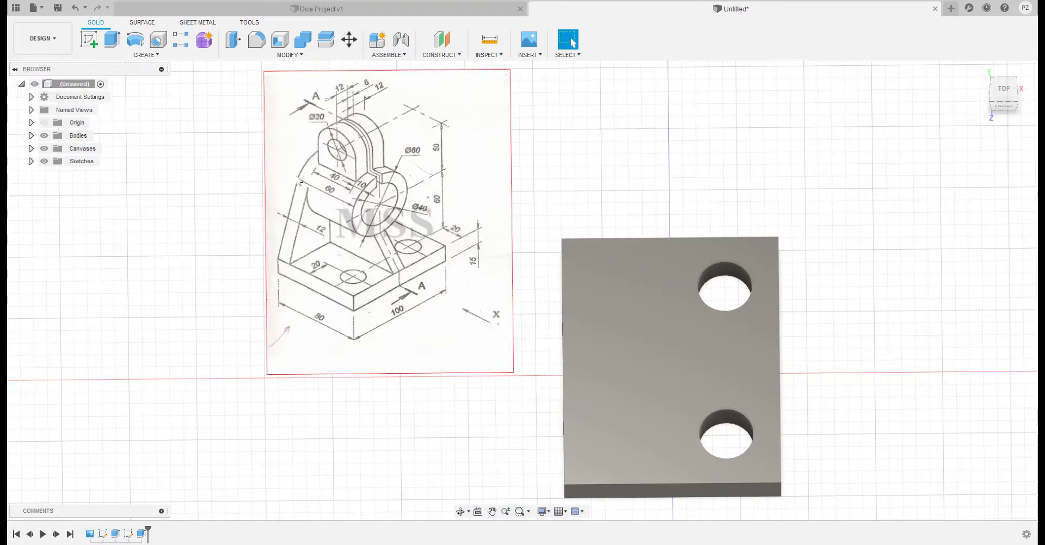
{"action": "middle_click_drag", "start_coordinate": [479, 340], "coordinate": [610, 300], "text": "shift"}
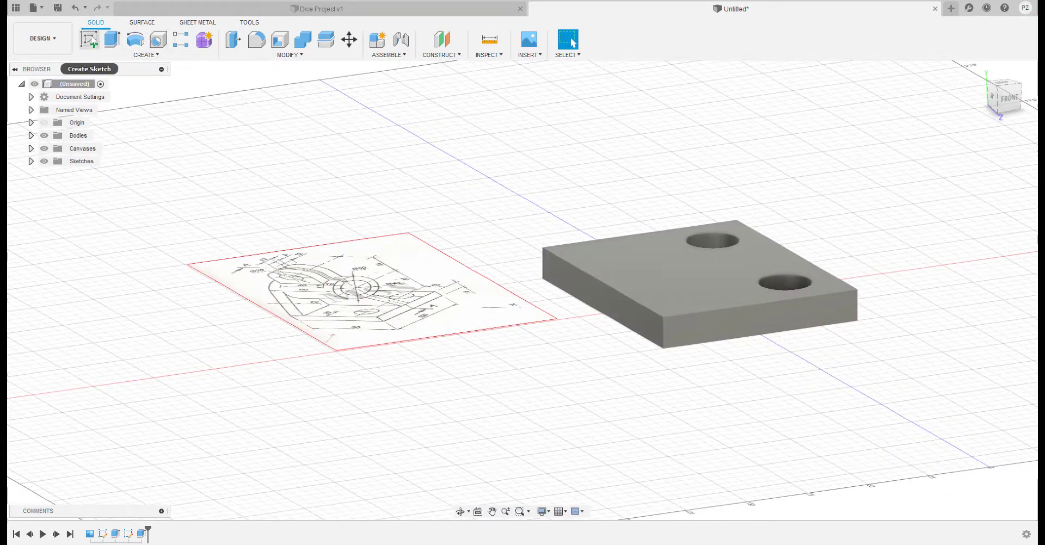
{"action": "left_click", "coordinate": [90, 40]}
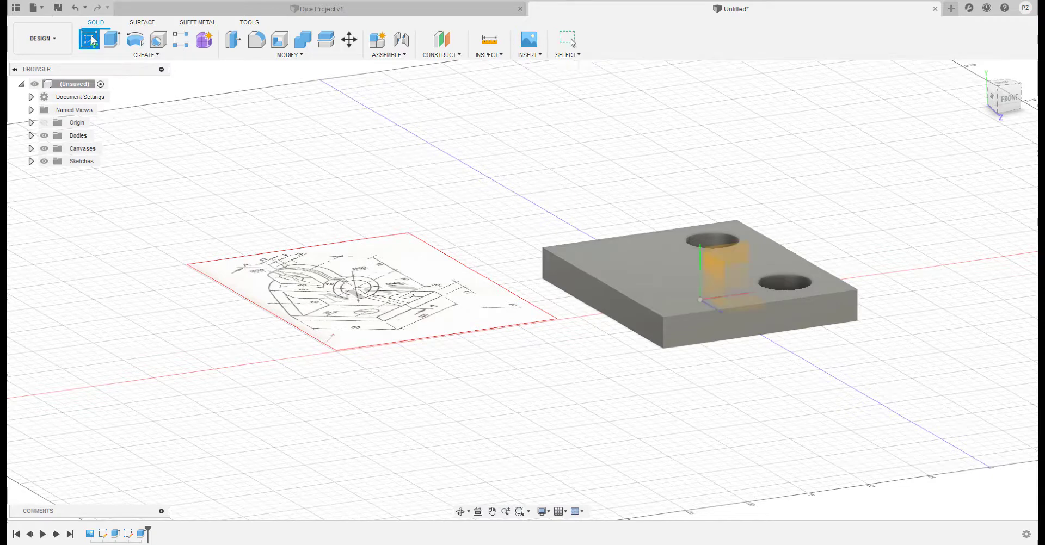
{"action": "left_click", "coordinate": [595, 296]}
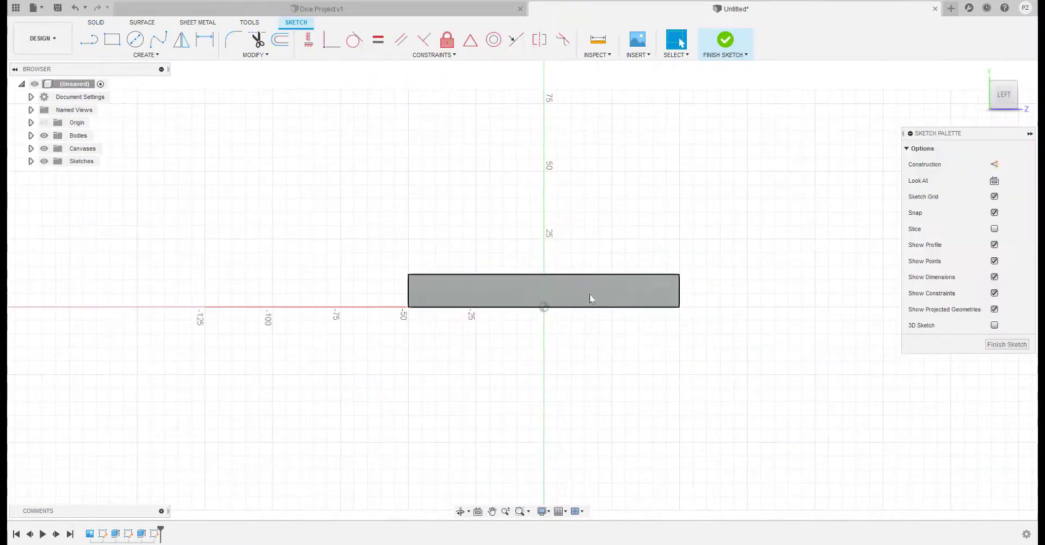
{"action": "middle_click_drag", "start_coordinate": [589, 298], "coordinate": [575, 368]}
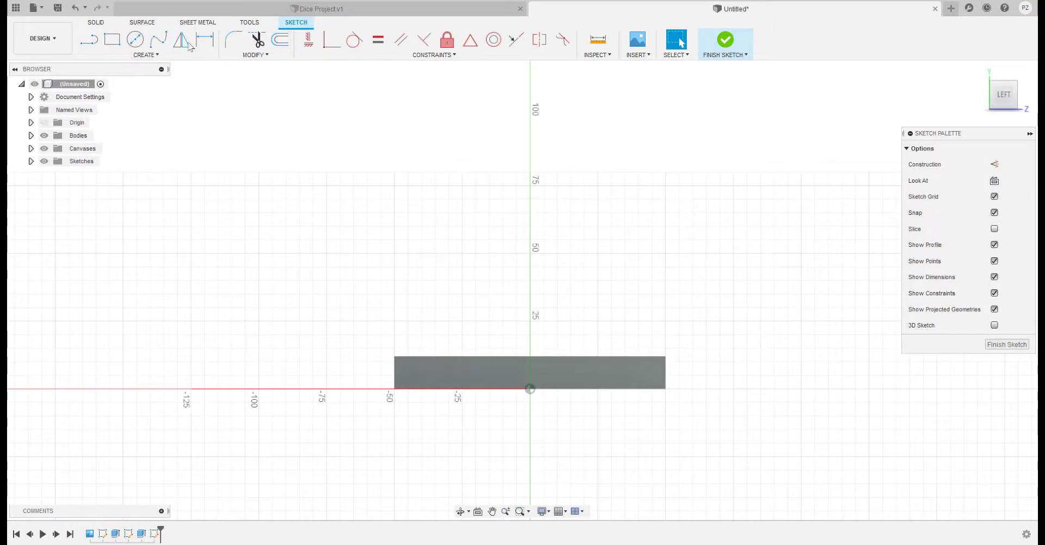
Step: Draw a center circle about 33 mm in diameter on the vertical axis, about 58 mm above the plate's top edge
{"action": "left_click", "coordinate": [135, 40]}
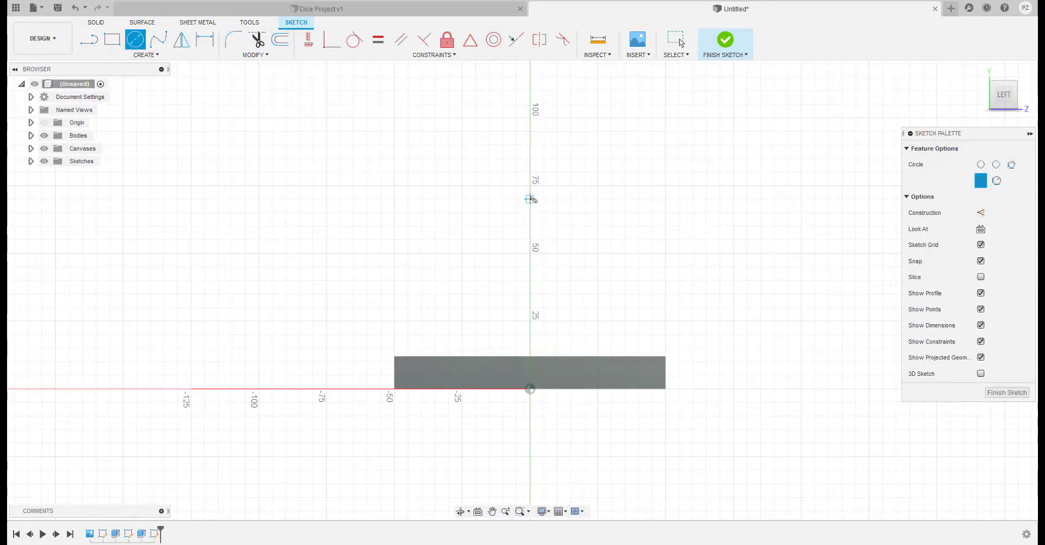
{"action": "left_click", "coordinate": [530, 199]}
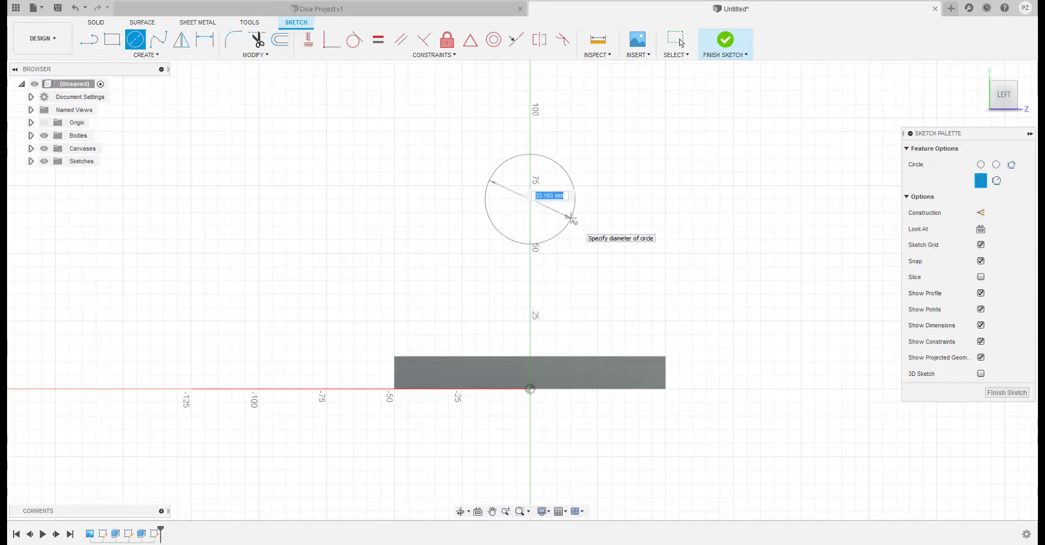
{"action": "left_click", "coordinate": [569, 218]}
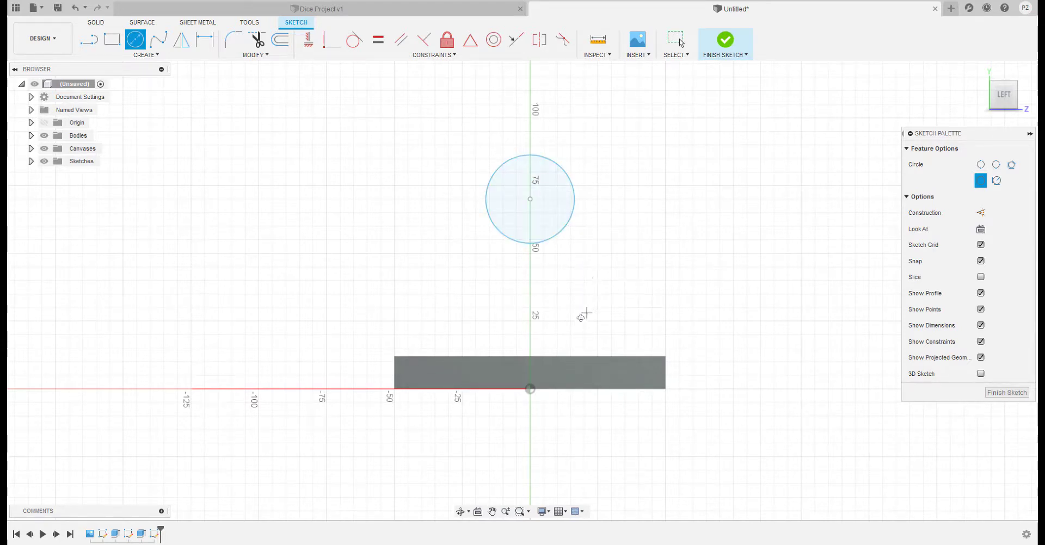
Step: Check the reference drawing and dimension the circle's center 60 mm above the plate's top edge
{"action": "middle_click_drag", "start_coordinate": [583, 315], "coordinate": [509, 408], "text": "shift"}
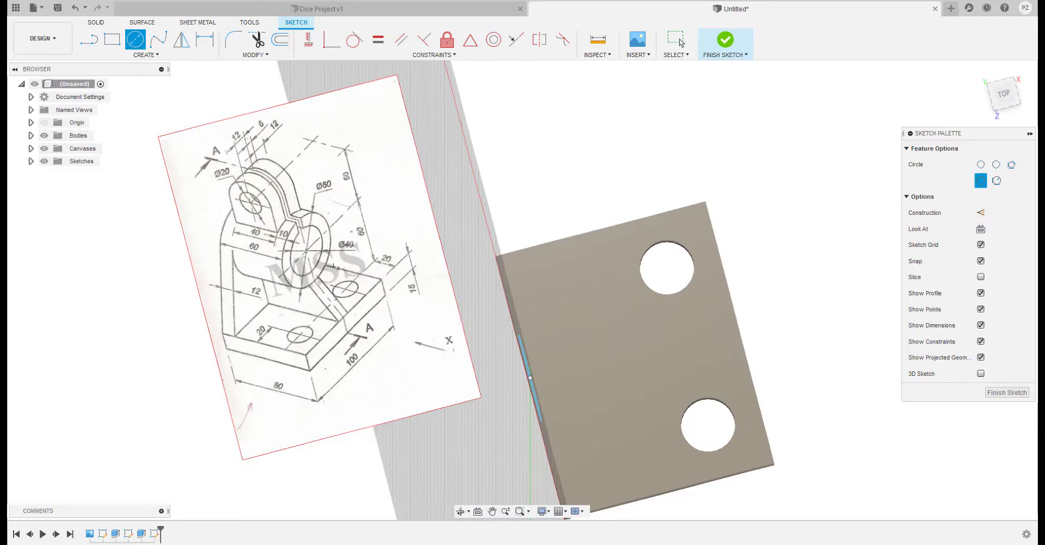
{"action": "left_click", "coordinate": [1006, 108]}
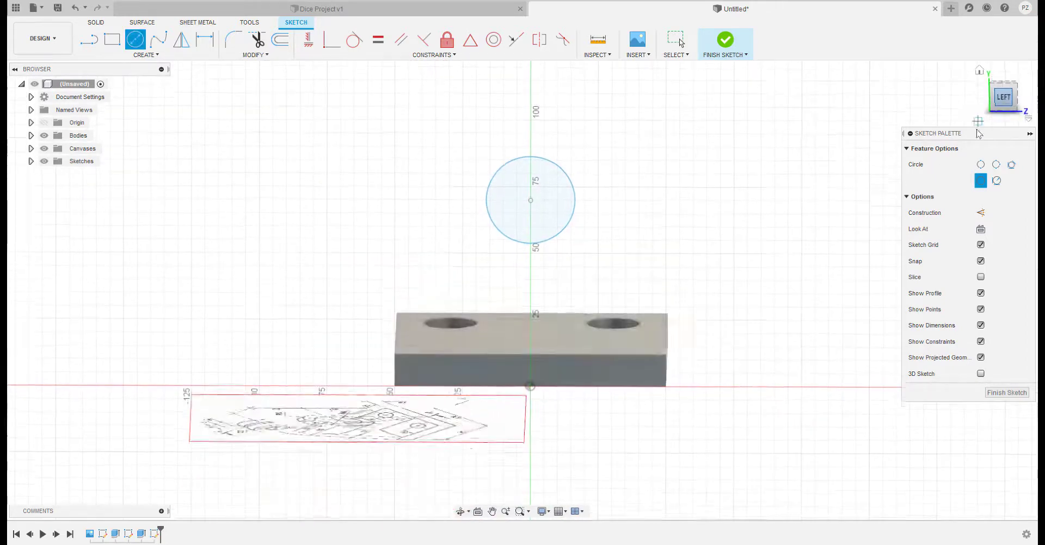
{"action": "left_click", "coordinate": [216, 40]}
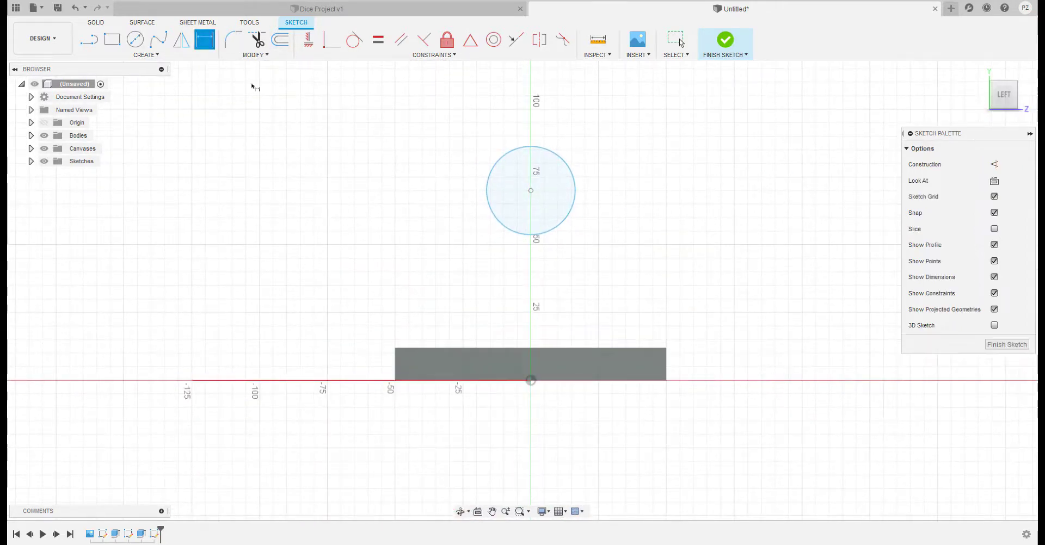
{"action": "left_click", "coordinate": [556, 347]}
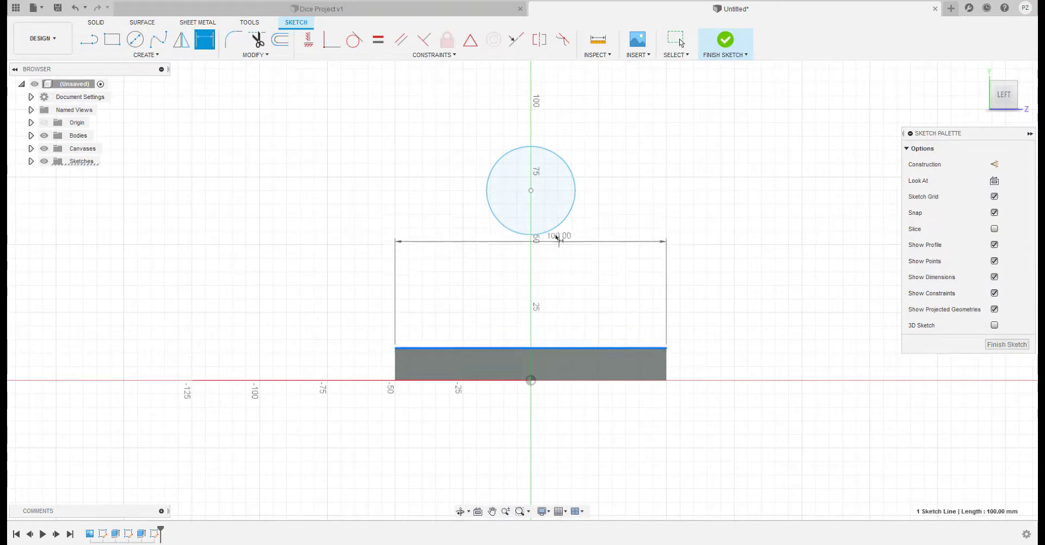
{"action": "left_click", "coordinate": [547, 206]}
{"action": "left_click", "coordinate": [530, 190]}
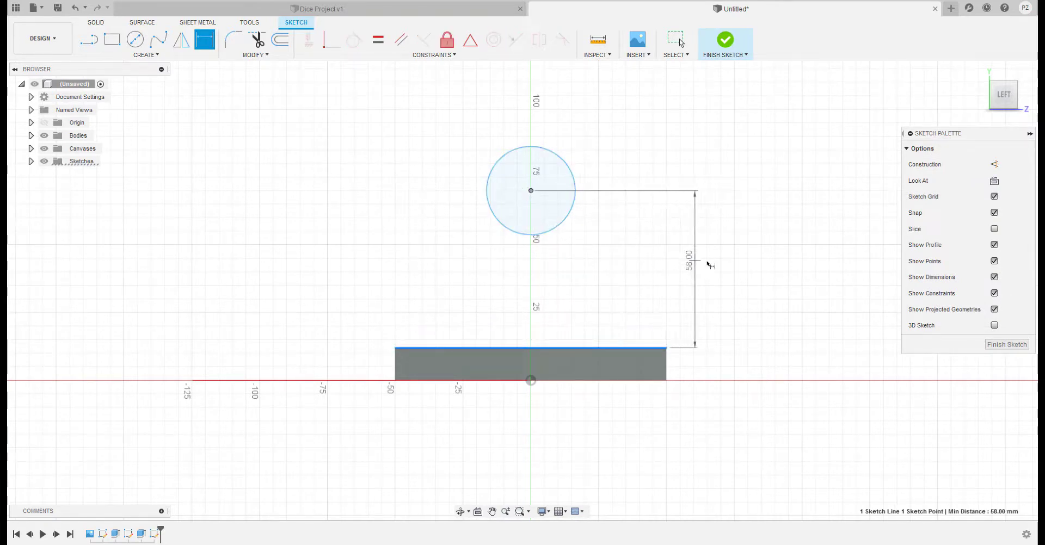
{"action": "left_click", "coordinate": [367, 127]}
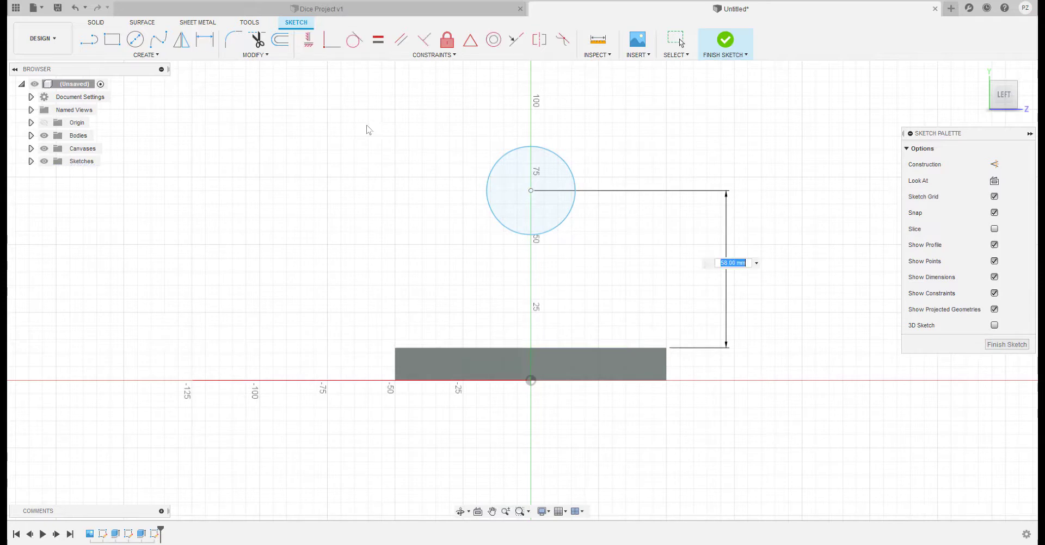
{"action": "type", "text": "60"}
{"action": "key", "text": "Return"}
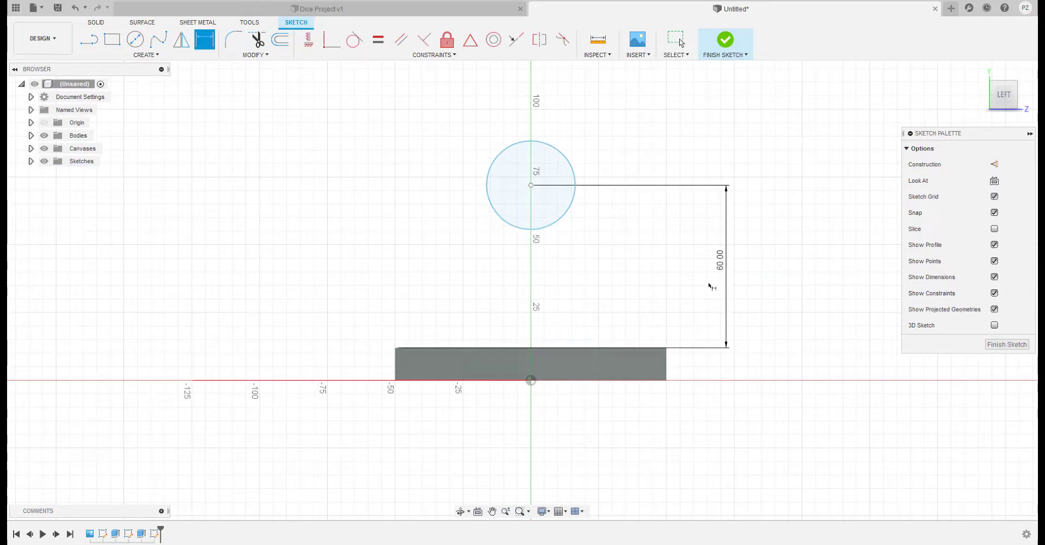
Step: Set the diameter of the circle above the plate to 40 mm
{"action": "left_click", "coordinate": [568, 160]}
{"action": "left_click", "coordinate": [599, 124]}
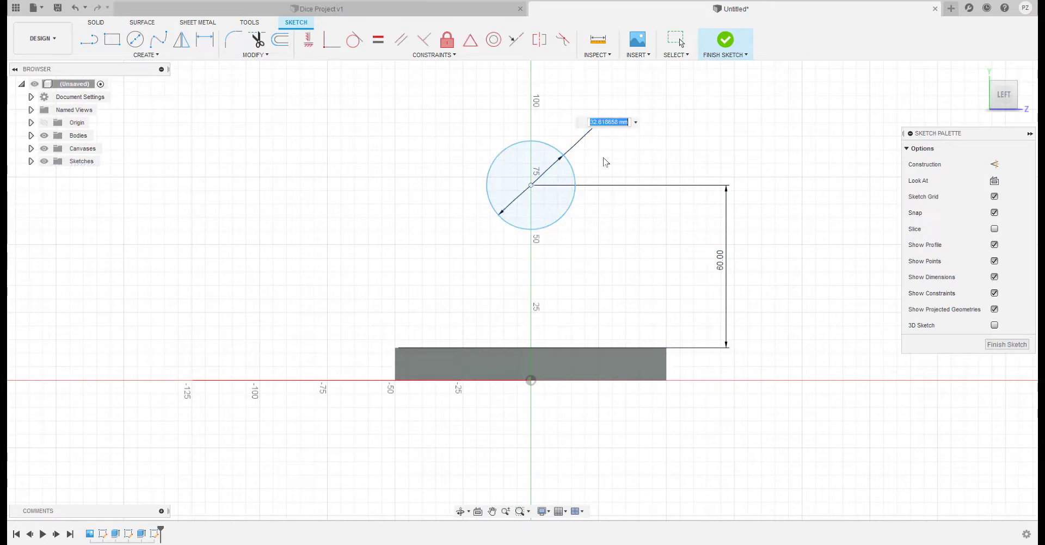
{"action": "type", "text": "40"}
{"action": "key", "text": "Return"}
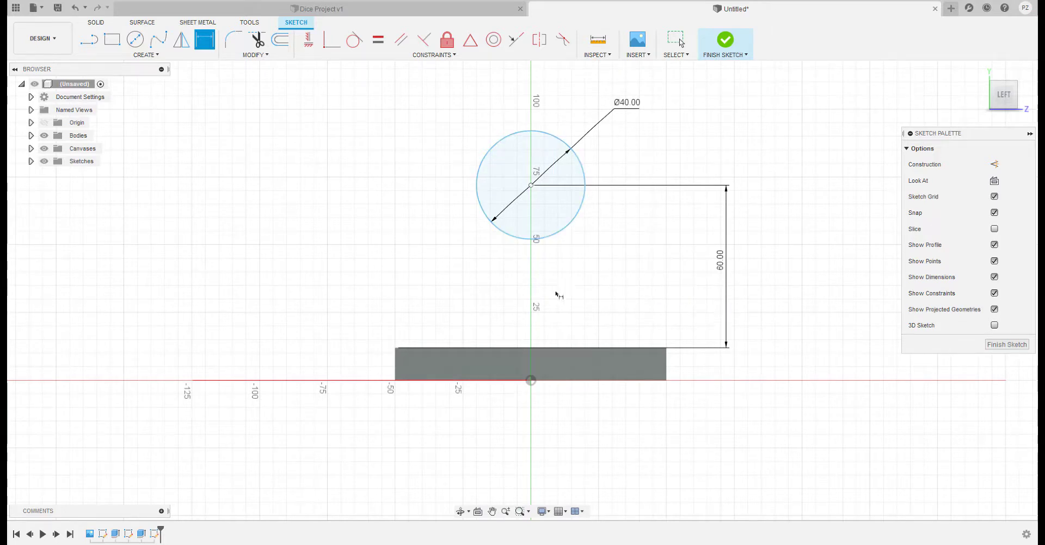
Step: Check the reference drawing, draw a 60 mm diameter circle concentric with the 40 mm circle, and move its diameter label outside the circles
{"action": "scroll", "coordinate": [490, 331], "scroll_direction": "down", "scroll_amount": 2}
{"action": "middle_click_drag", "start_coordinate": [478, 351], "coordinate": [282, 340], "text": "shift"}
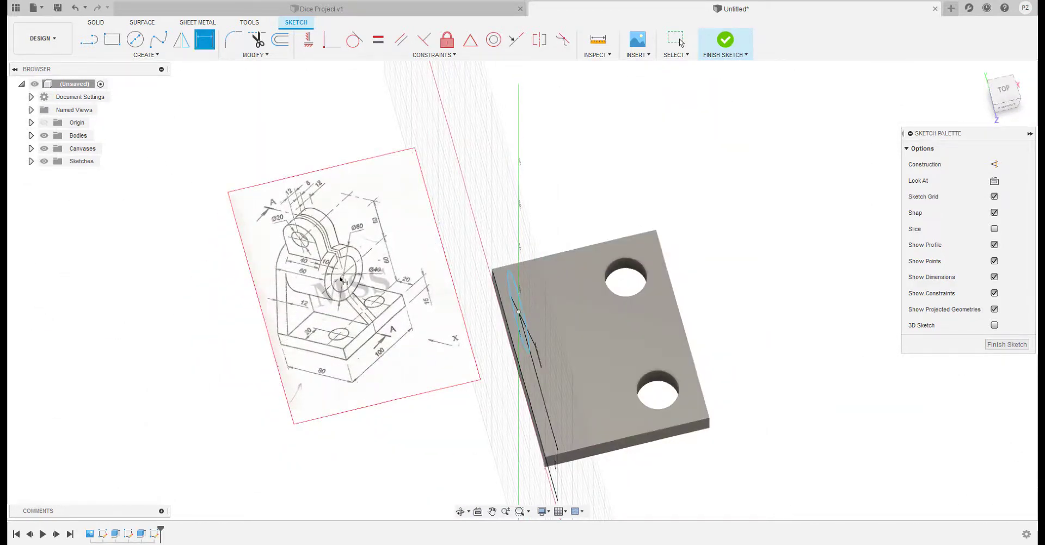
{"action": "scroll", "coordinate": [341, 281], "scroll_direction": "up", "scroll_amount": 5}
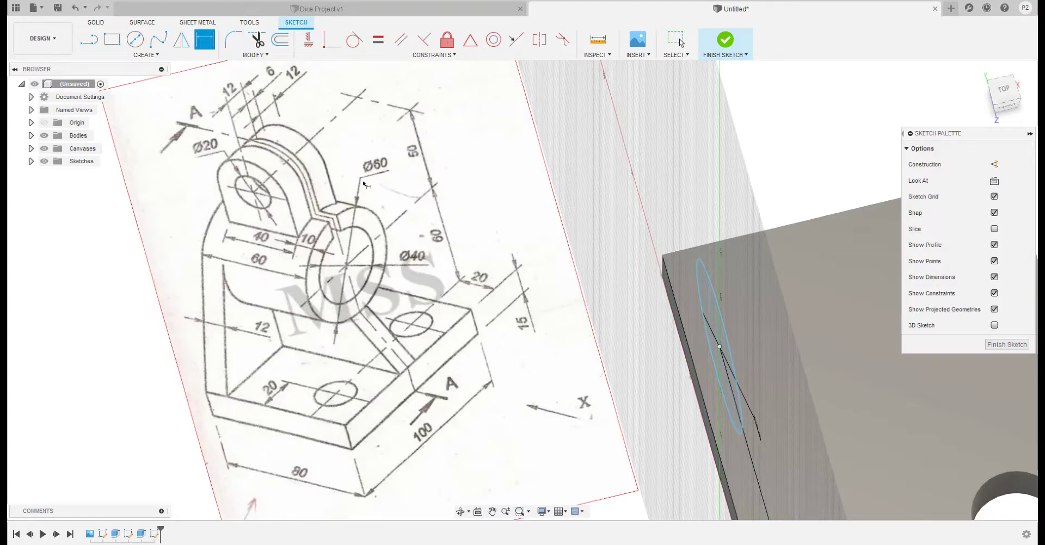
{"action": "scroll", "coordinate": [450, 321], "scroll_direction": "down", "scroll_amount": 3}
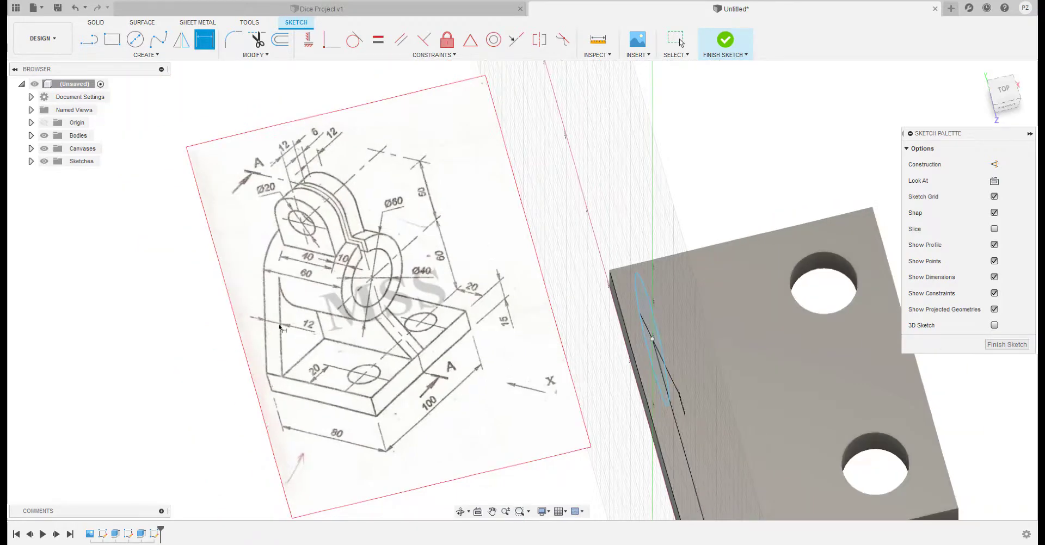
{"action": "middle_click_drag", "start_coordinate": [456, 399], "coordinate": [655, 298], "text": "shift"}
{"action": "left_click", "coordinate": [1000, 98]}
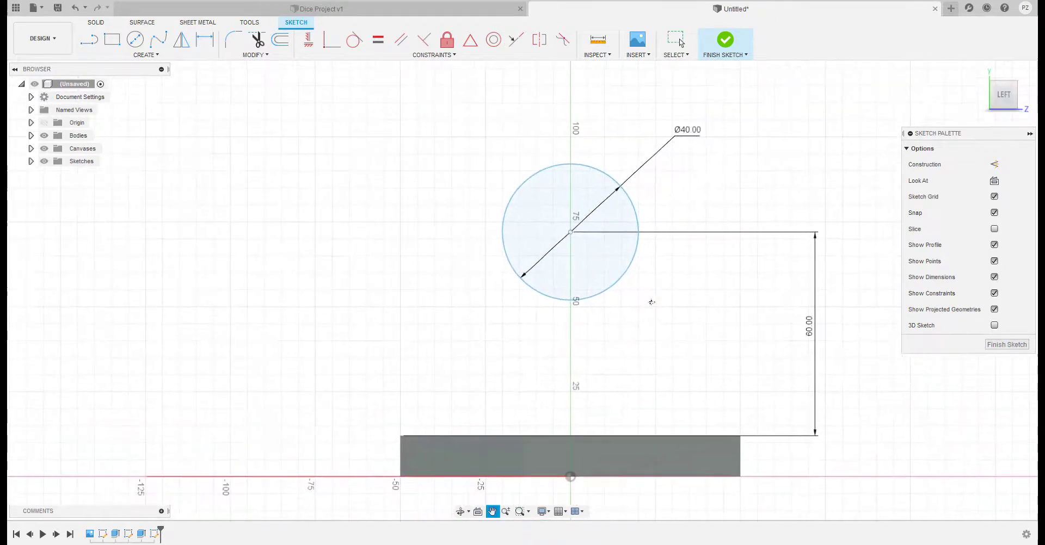
{"action": "left_click", "coordinate": [135, 40]}
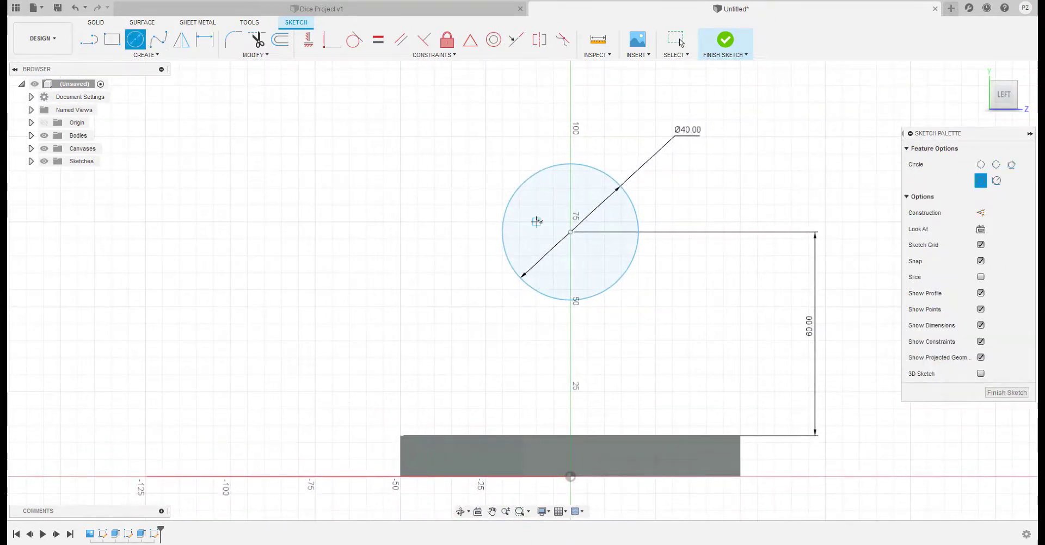
{"action": "left_click", "coordinate": [570, 232]}
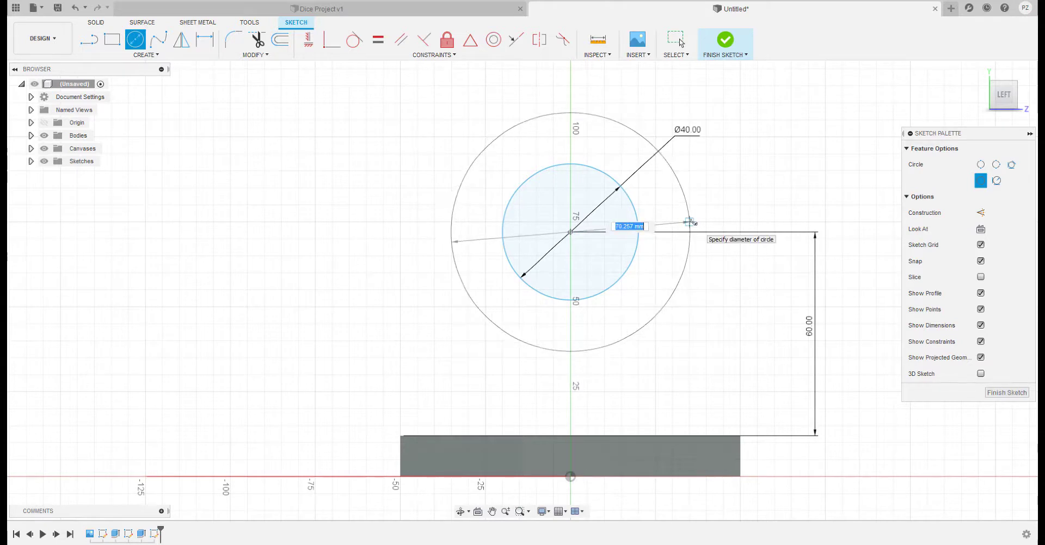
{"action": "type", "text": "60"}
{"action": "key", "text": "Return"}
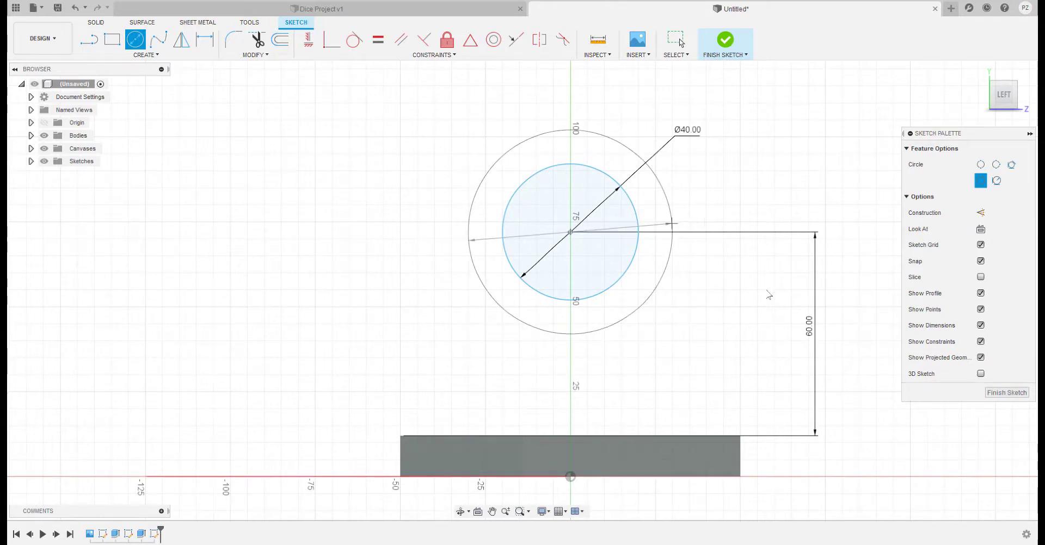
{"action": "key", "text": "Escape"}
{"action": "middle_click_drag", "start_coordinate": [707, 324], "coordinate": [660, 303]}
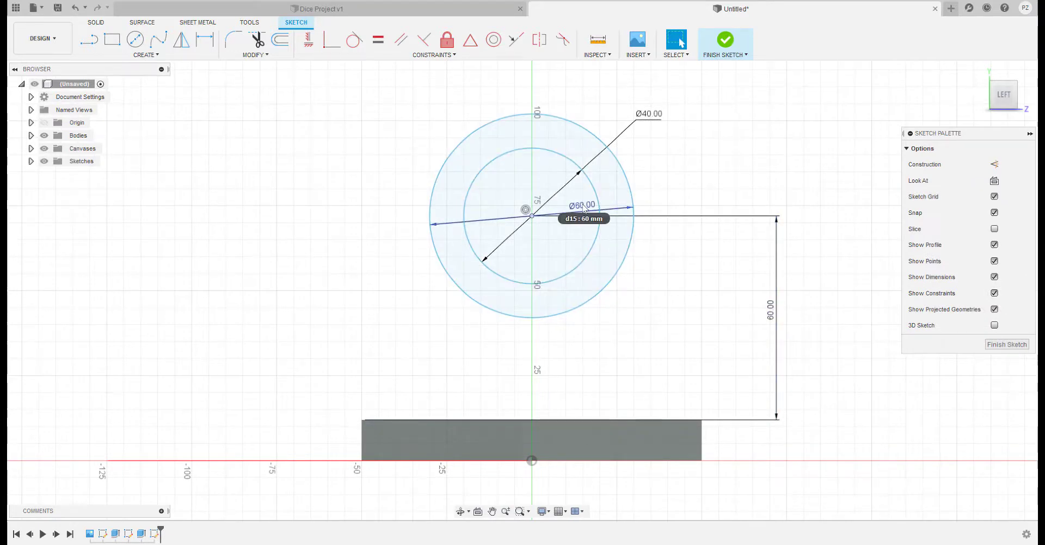
{"action": "left_click_drag", "start_coordinate": [584, 210], "coordinate": [671, 169]}
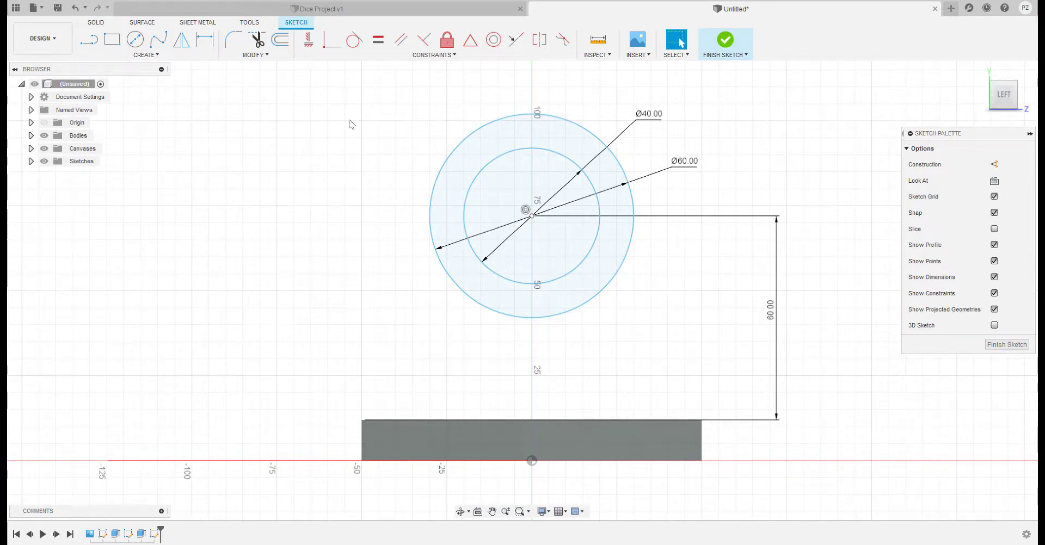
Step: Draw two lines from the plate's upper corners, each ending tangent to its side of the 60 mm circle
{"action": "left_click", "coordinate": [89, 39]}
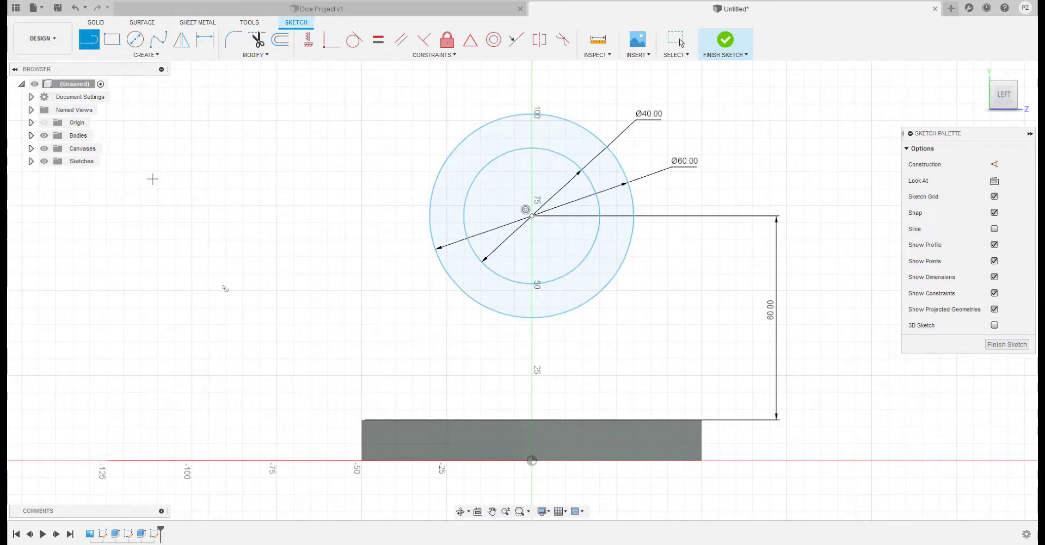
{"action": "left_click", "coordinate": [362, 420]}
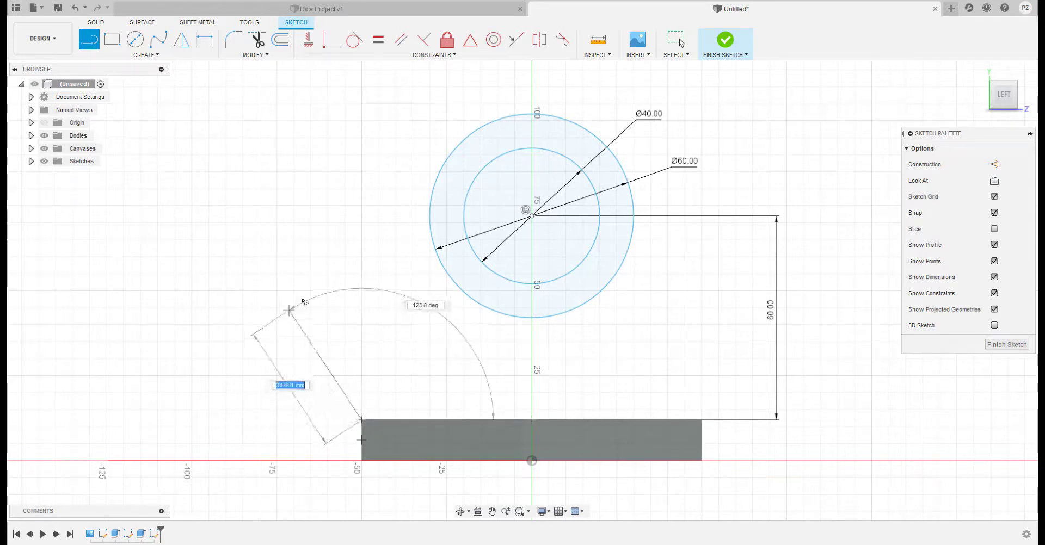
{"action": "double_click", "coordinate": [434, 185]}
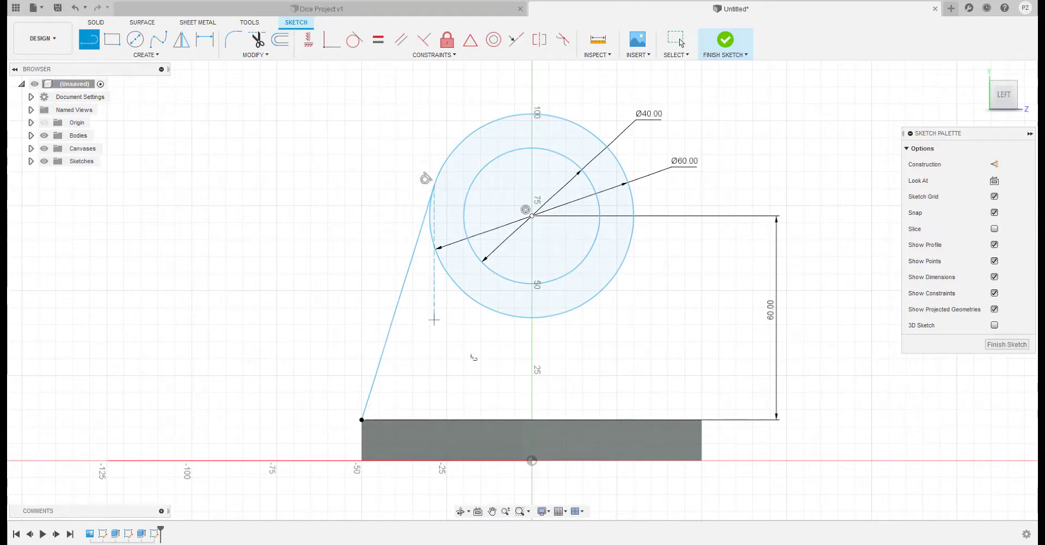
{"action": "left_click", "coordinate": [702, 420]}
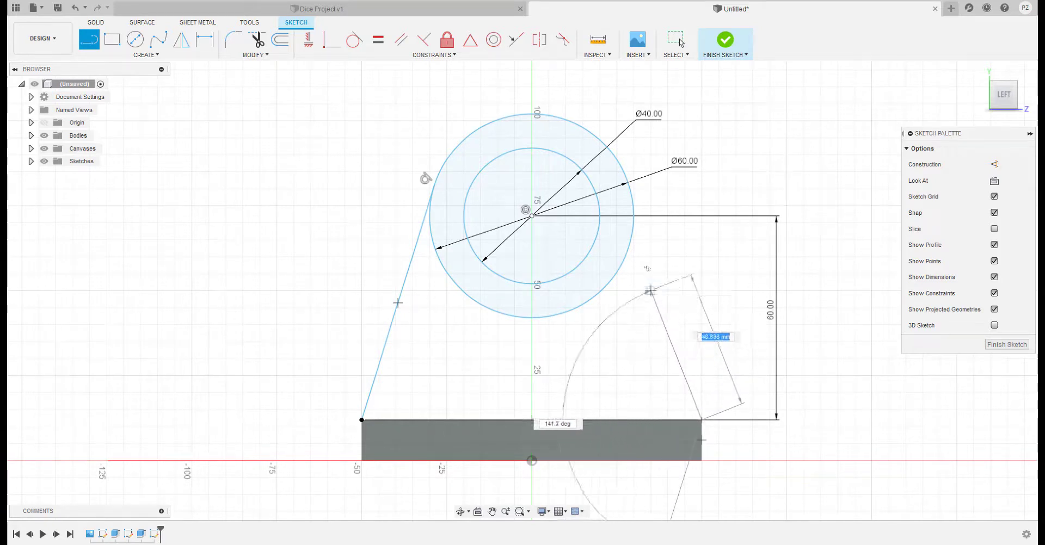
{"action": "double_click", "coordinate": [629, 185]}
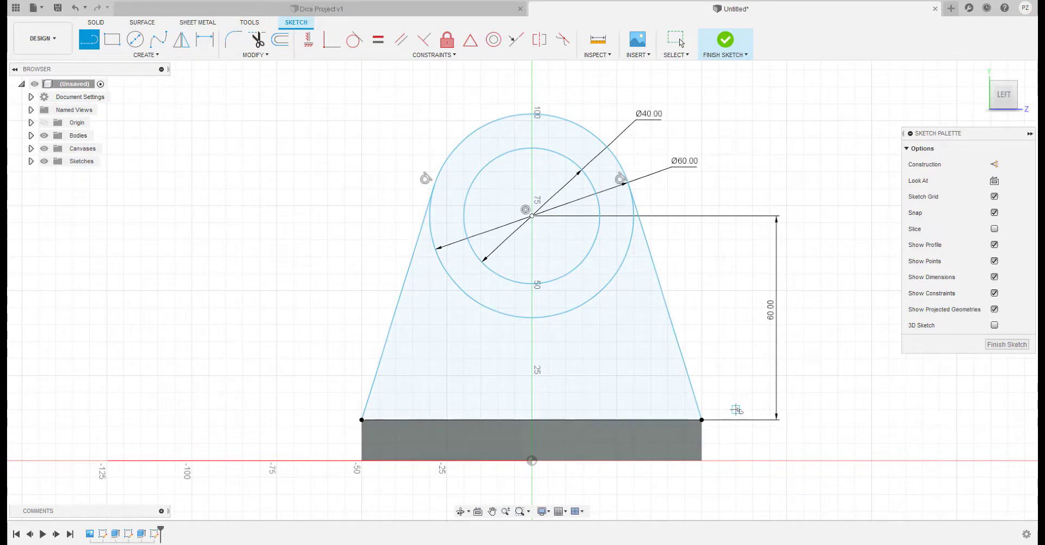
Step: Check the reference drawing, close the profile with a line along the plate's top edge between its corners, and finish the sketch
{"action": "scroll", "coordinate": [735, 411], "scroll_direction": "up", "scroll_amount": 3}
{"action": "scroll", "coordinate": [735, 410], "scroll_direction": "down", "scroll_amount": 5}
{"action": "middle_click_drag", "start_coordinate": [734, 411], "coordinate": [577, 498], "text": "shift"}
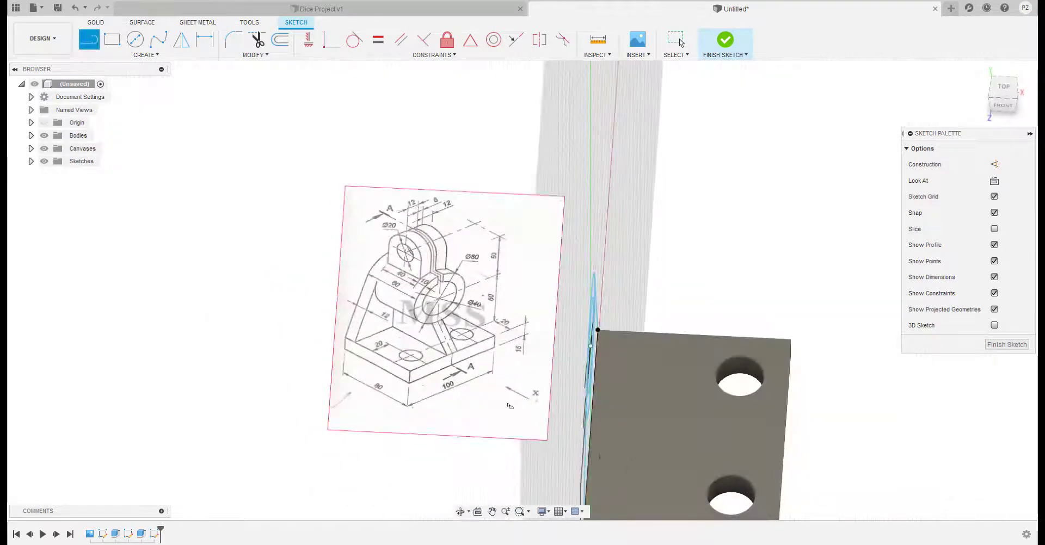
{"action": "middle_click_drag", "start_coordinate": [456, 400], "coordinate": [538, 357], "text": "shift"}
{"action": "left_click", "coordinate": [1005, 96]}
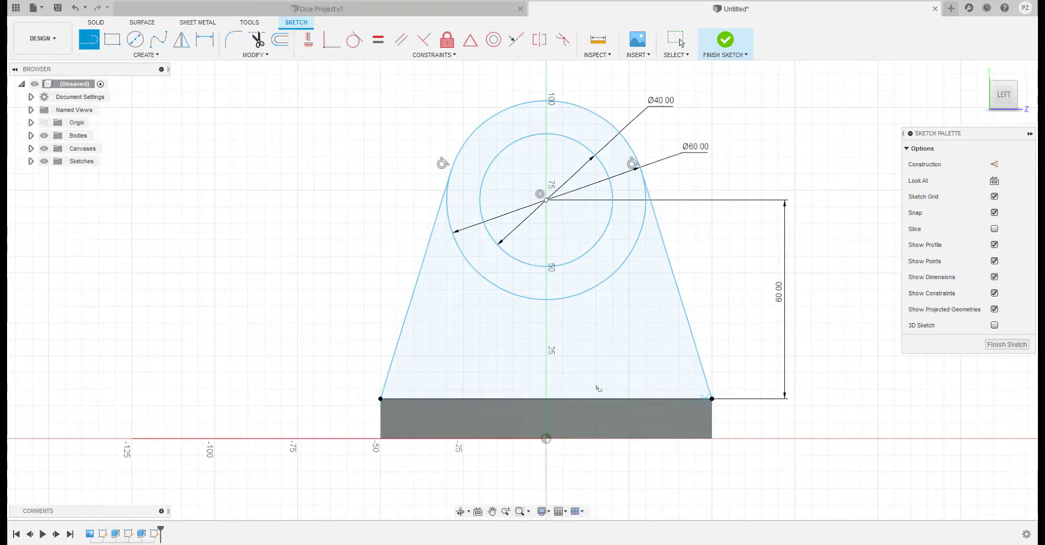
{"action": "left_click", "coordinate": [381, 399]}
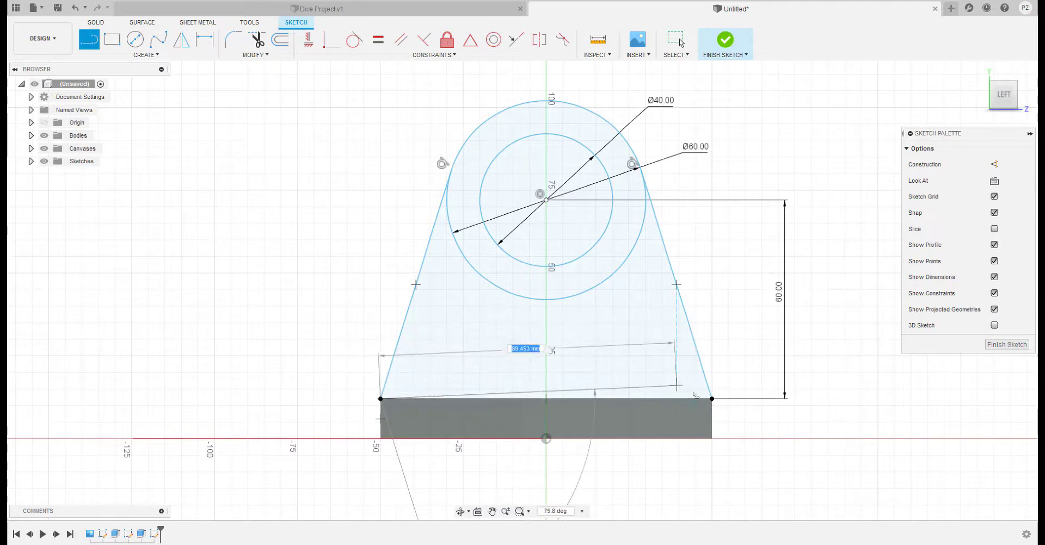
{"action": "left_click", "coordinate": [712, 399]}
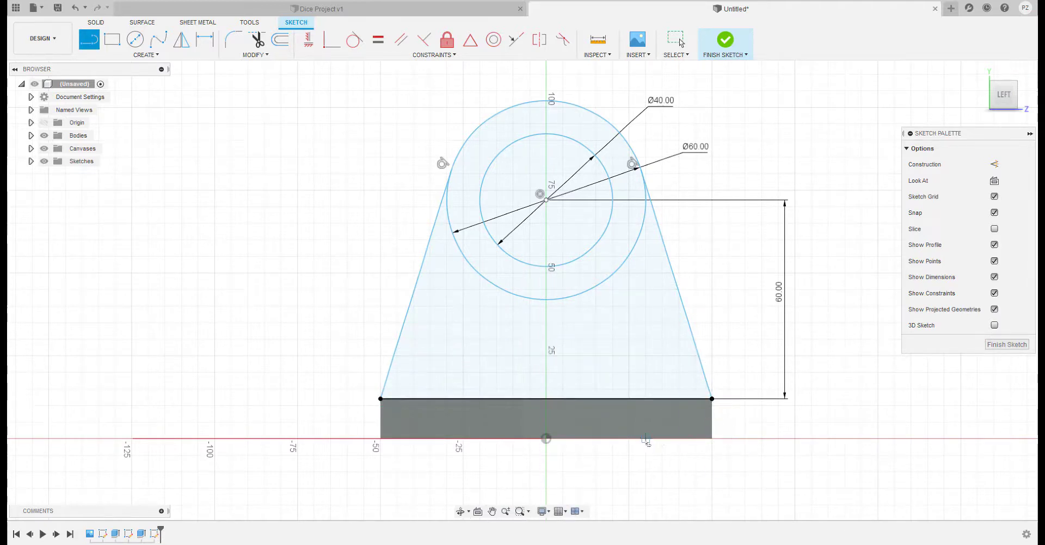
{"action": "scroll", "coordinate": [646, 439], "scroll_direction": "down", "scroll_amount": 1}
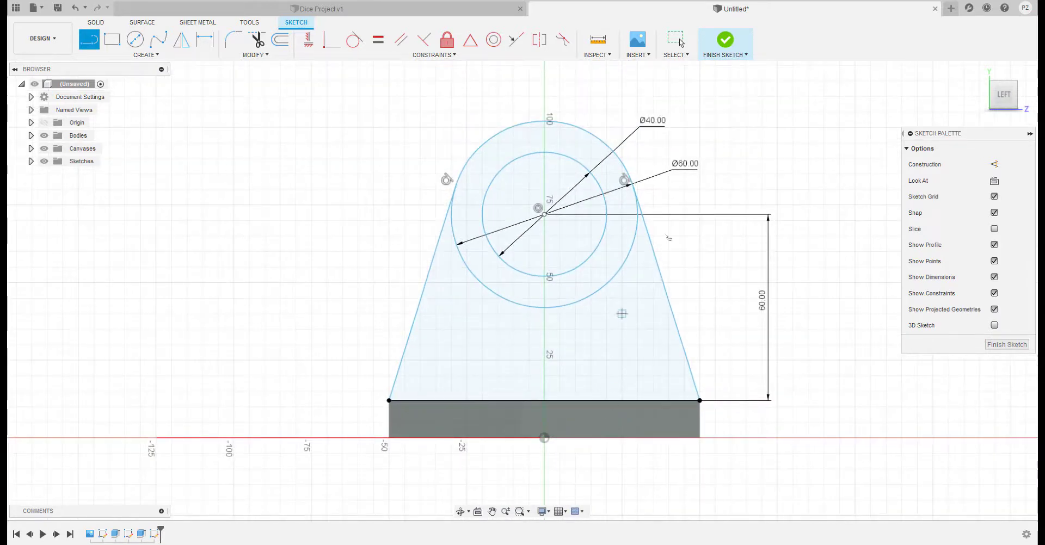
{"action": "left_click", "coordinate": [725, 39]}
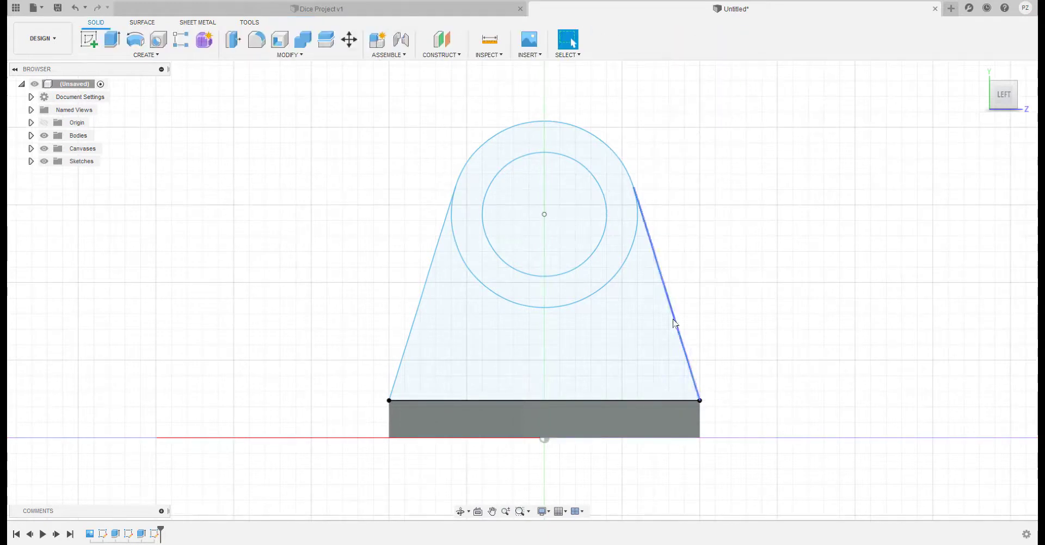
Step: Examine the reference drawing for the thickness of the upright support
{"action": "left_click", "coordinate": [979, 71]}
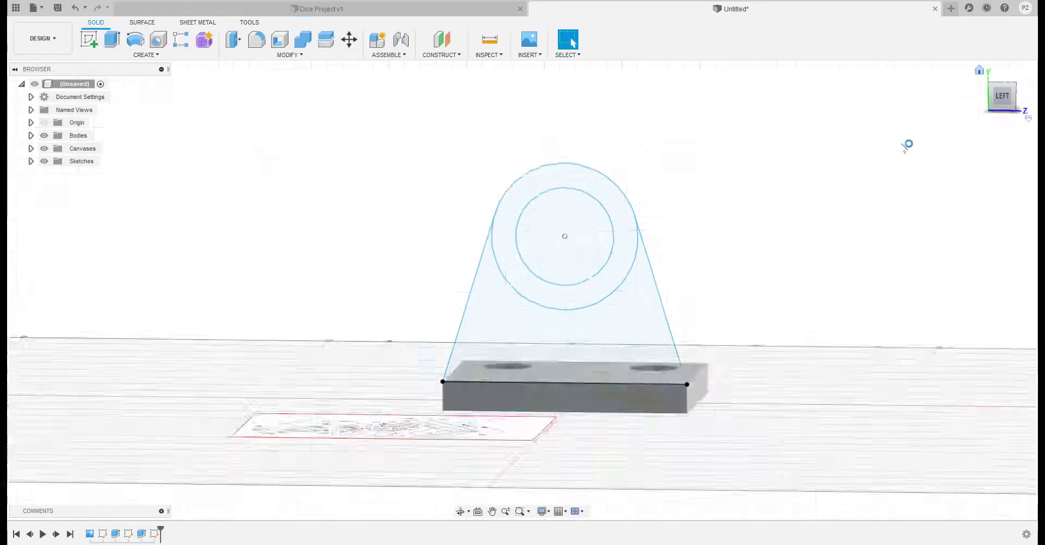
{"action": "middle_click_drag", "start_coordinate": [258, 180], "coordinate": [377, 170]}
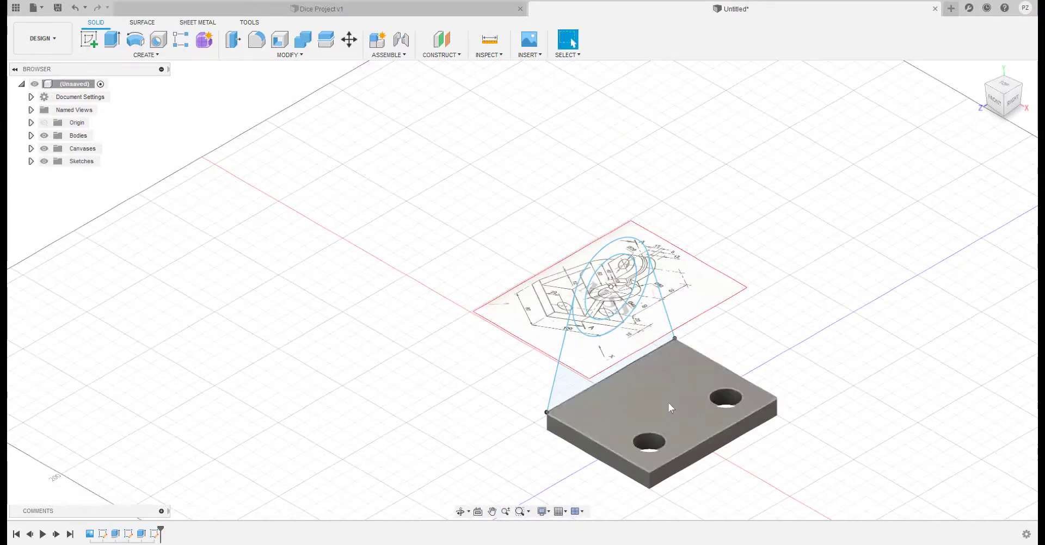
{"action": "middle_click_drag", "start_coordinate": [668, 403], "coordinate": [778, 414], "text": "shift"}
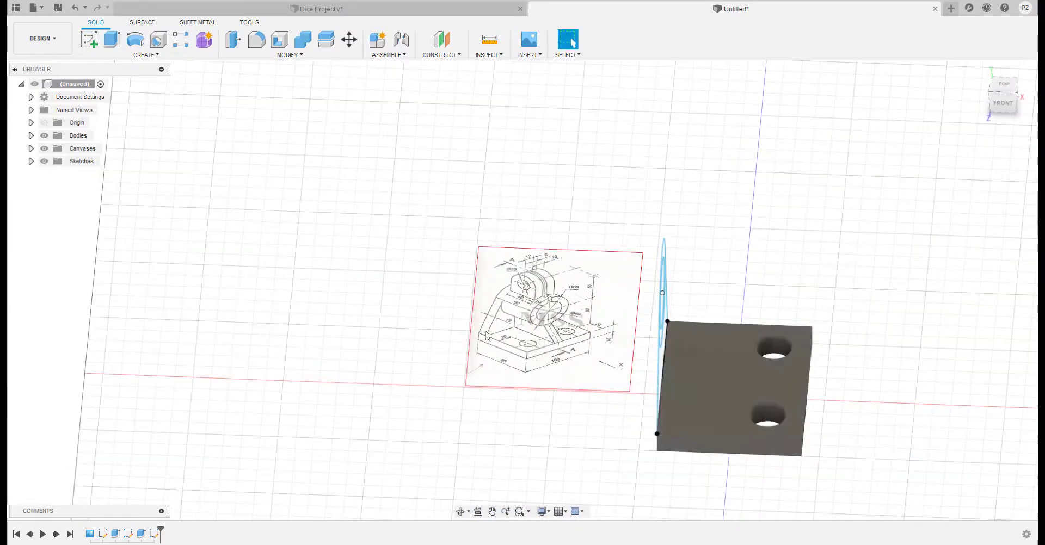
{"action": "scroll", "coordinate": [487, 336], "scroll_direction": "up", "scroll_amount": 3}
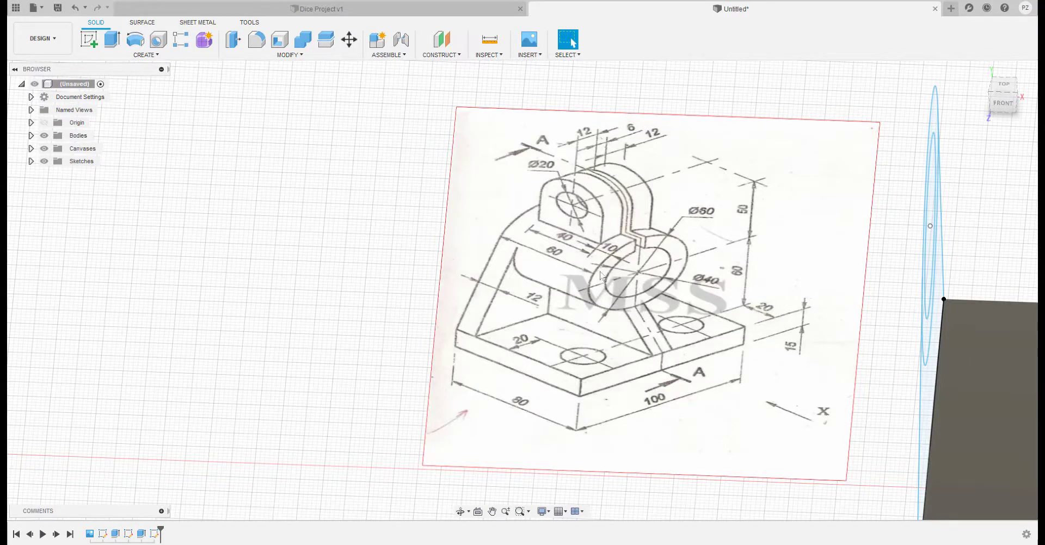
{"action": "scroll", "coordinate": [603, 326], "scroll_direction": "up", "scroll_amount": 2}
{"action": "scroll", "coordinate": [612, 366], "scroll_direction": "down", "scroll_amount": 5}
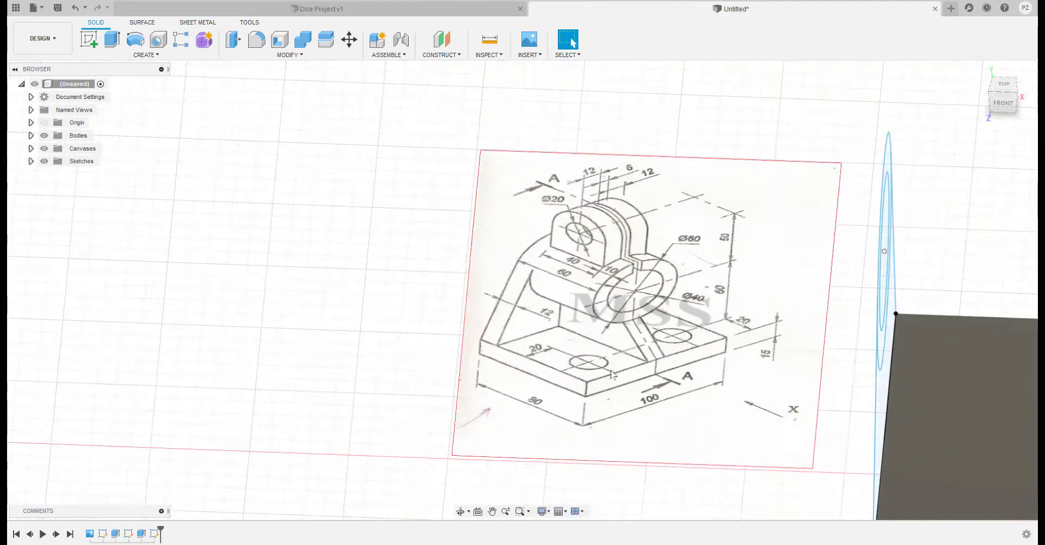
{"action": "mouse_move", "coordinate": [702, 441]}
{"action": "middle_mouse_down", "text": "shift"}
{"action": "mouse_move", "coordinate": [664, 386]}
{"action": "mouse_move", "coordinate": [537, 358]}
{"action": "middle_mouse_up", "text": "shift"}
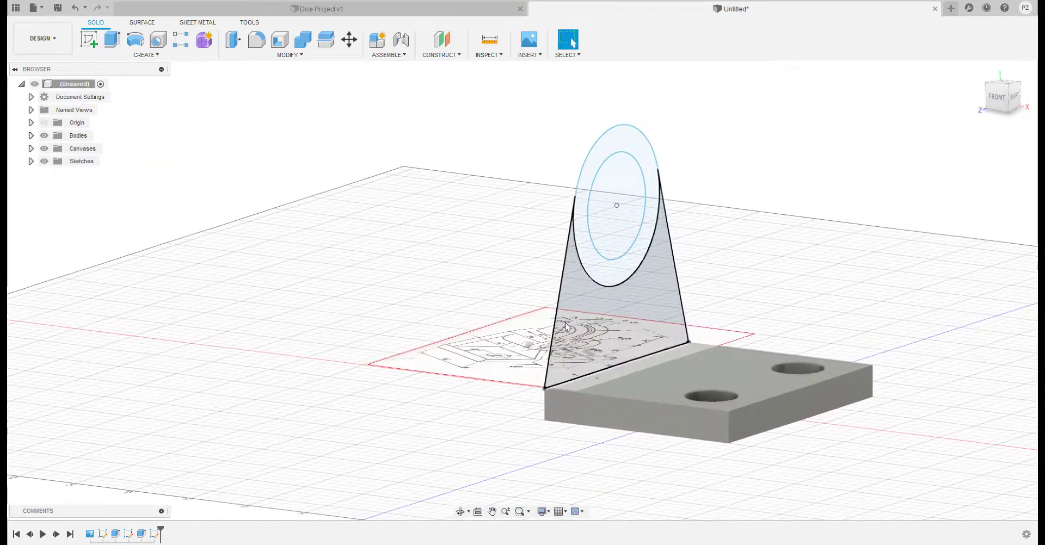
Step: Extrude the ring and the tapered support profile by -12 mm over the base plate with the Join operation, leaving the 40 mm circle open
{"action": "left_click", "coordinate": [112, 39]}
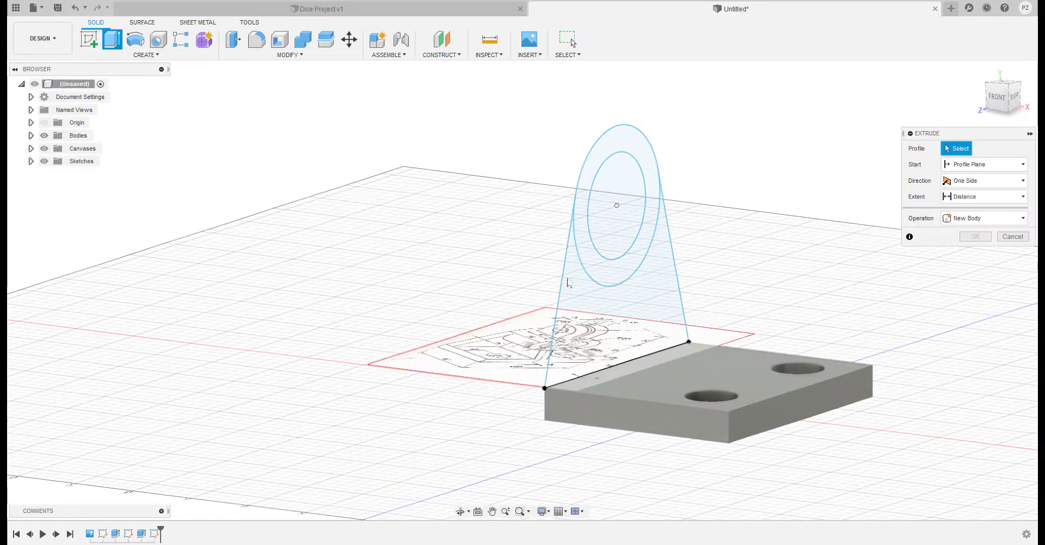
{"action": "left_click", "coordinate": [583, 259]}
{"action": "left_click", "coordinate": [584, 257]}
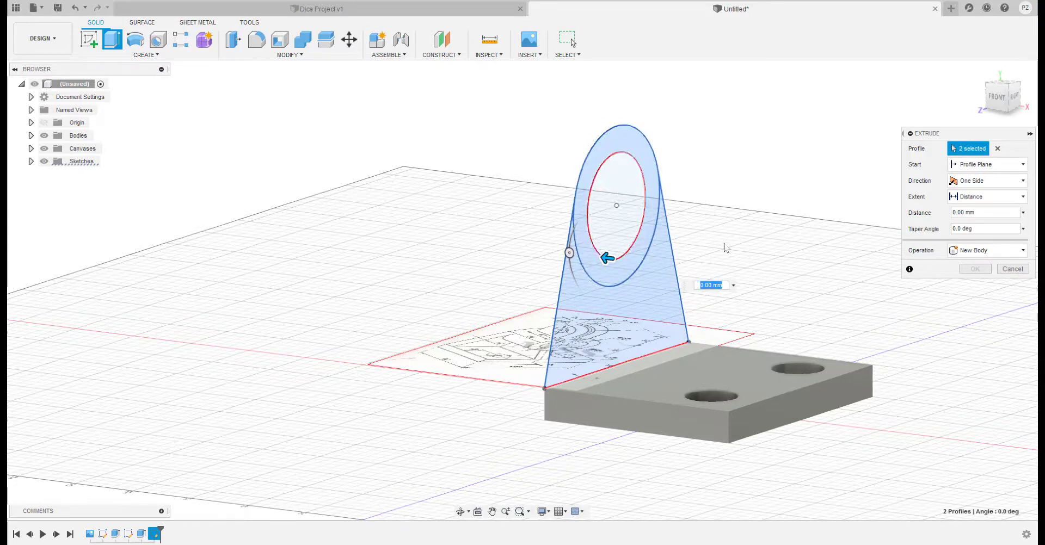
{"action": "type", "text": "12"}
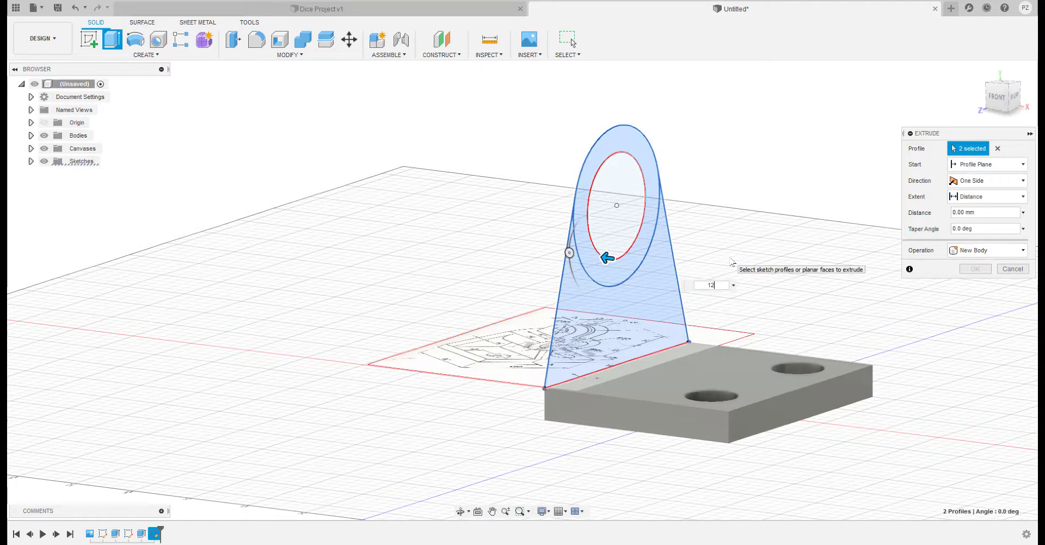
{"action": "mouse_move", "coordinate": [657, 394]}
{"action": "middle_mouse_down", "text": "shift"}
{"action": "mouse_move", "coordinate": [721, 385]}
{"action": "mouse_move", "coordinate": [658, 397]}
{"action": "mouse_move", "coordinate": [674, 393]}
{"action": "middle_mouse_up", "text": "shift"}
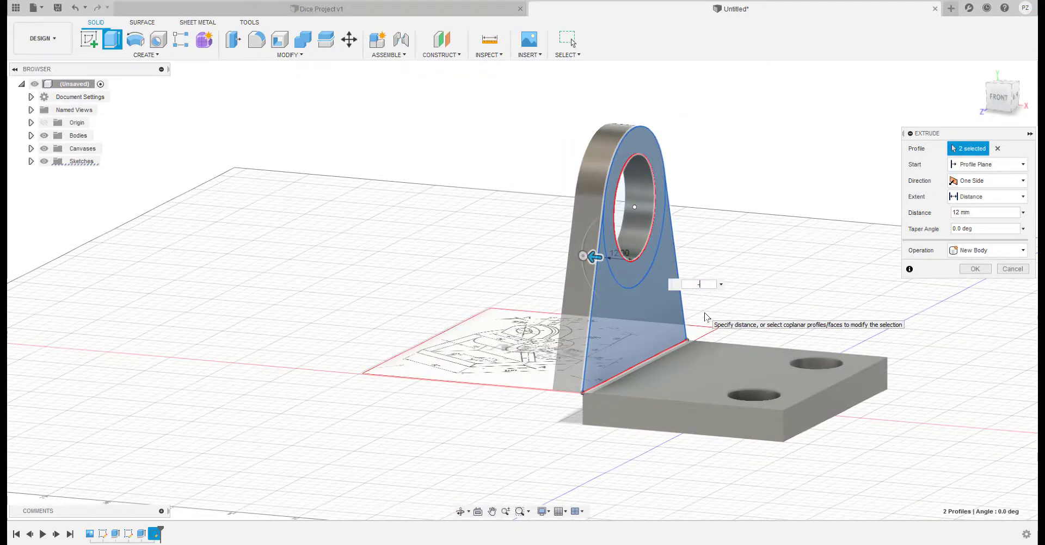
{"action": "type", "text": "-12"}
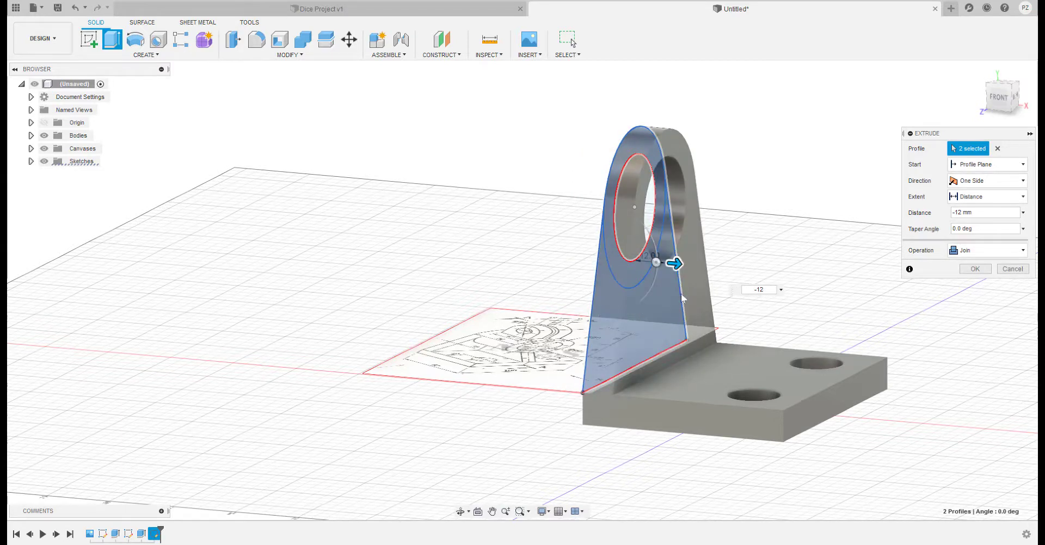
{"action": "left_click", "coordinate": [985, 251]}
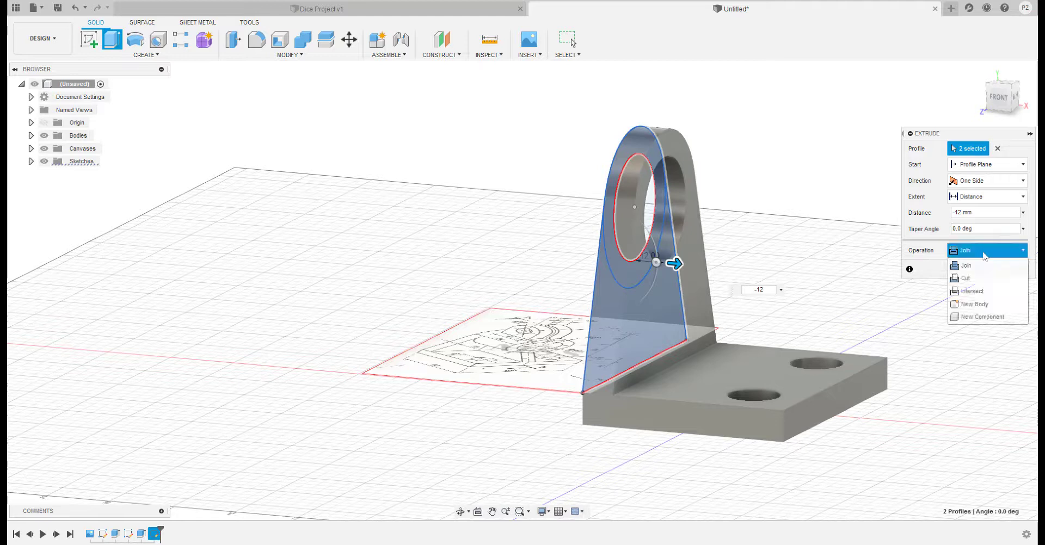
{"action": "left_click", "coordinate": [965, 279]}
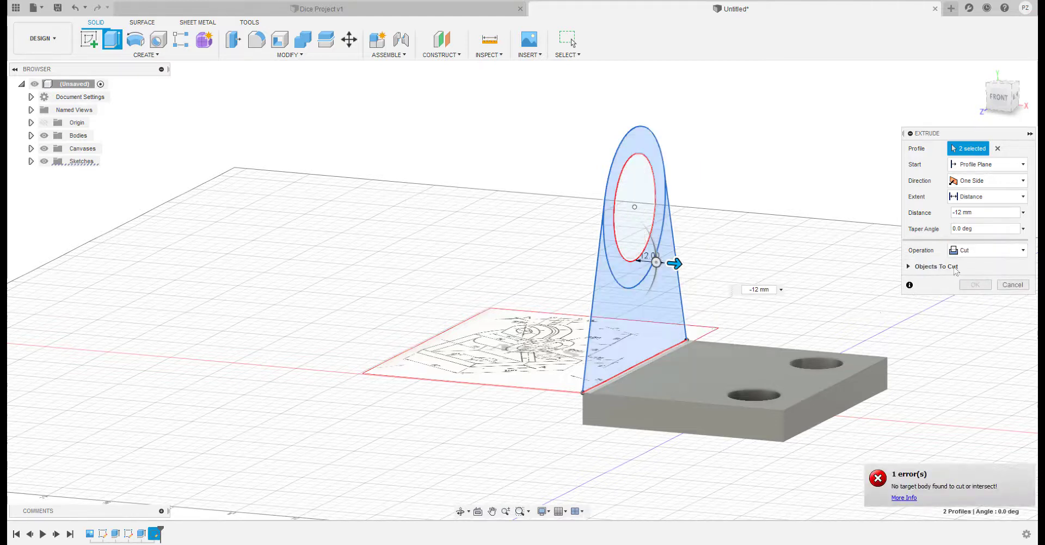
{"action": "left_click", "coordinate": [985, 250]}
{"action": "left_click", "coordinate": [966, 263]}
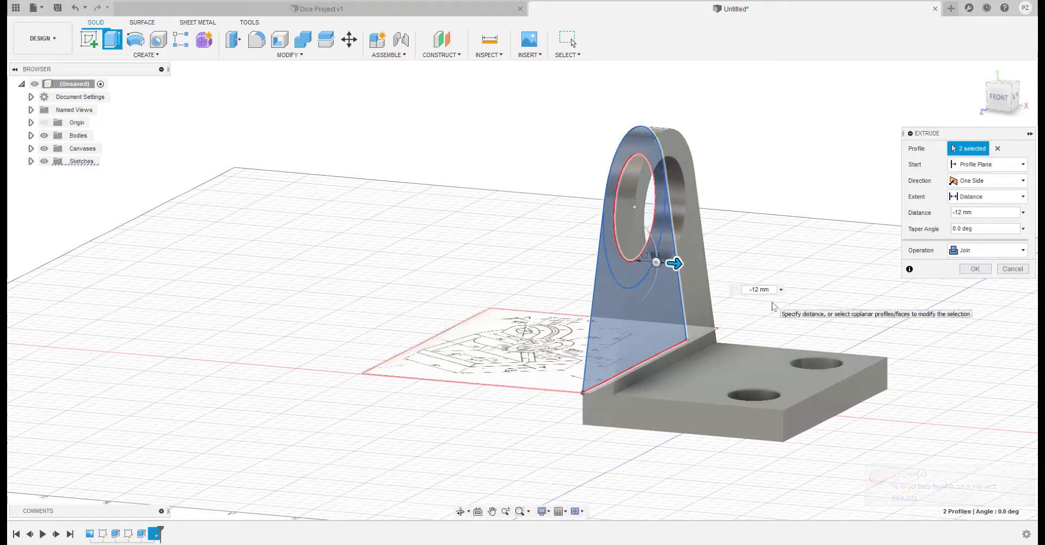
{"action": "key", "text": "Return"}
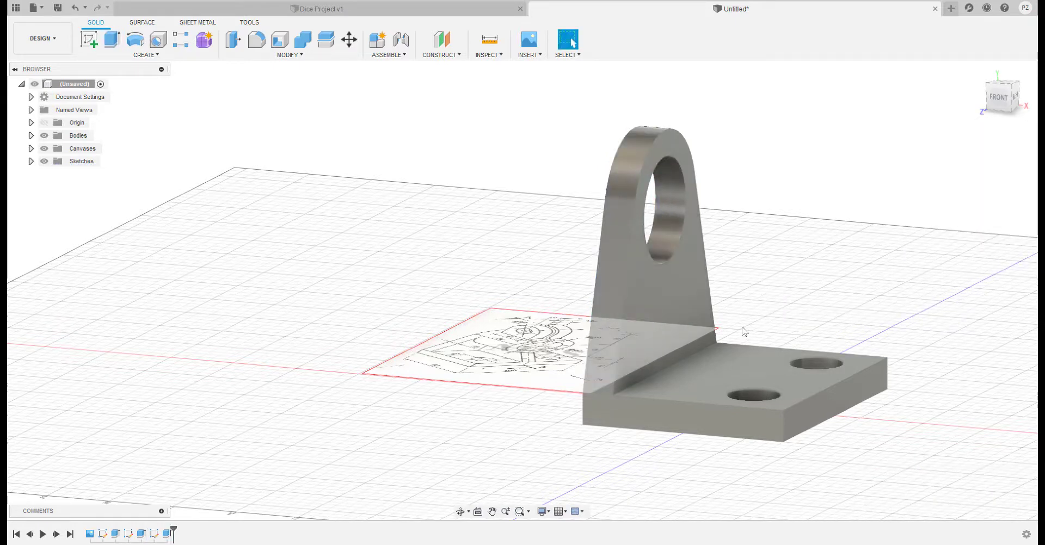
Step: Expand the model's sketch list and show Sketch3, the upright support's profile with the 40 and 60 mm circles
{"action": "middle_click_drag", "start_coordinate": [745, 331], "coordinate": [729, 330], "text": "shift"}
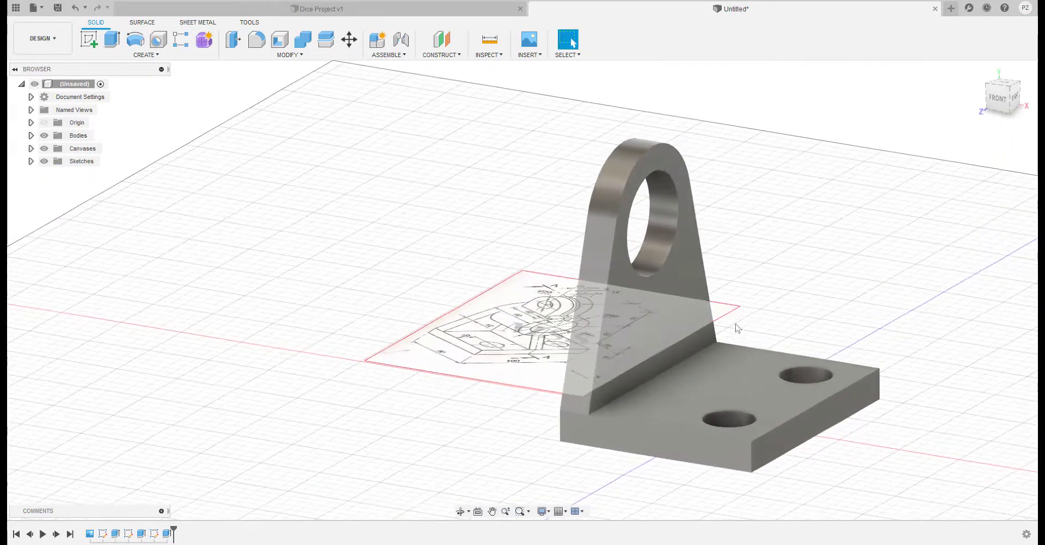
{"action": "middle_click_drag", "start_coordinate": [556, 347], "coordinate": [544, 311], "text": "shift"}
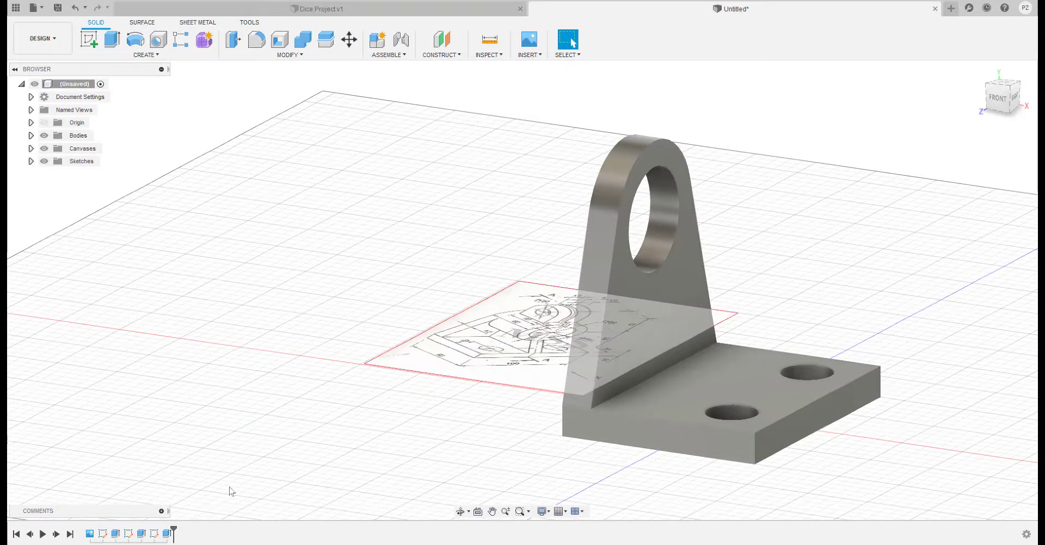
{"action": "left_click", "coordinate": [31, 161]}
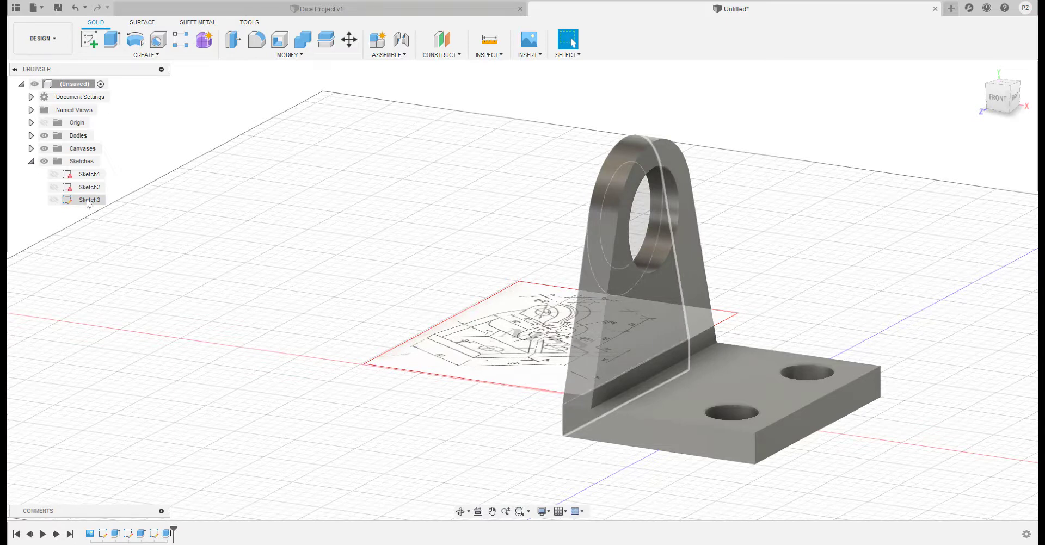
{"action": "left_click", "coordinate": [57, 201]}
{"action": "left_click", "coordinate": [55, 200]}
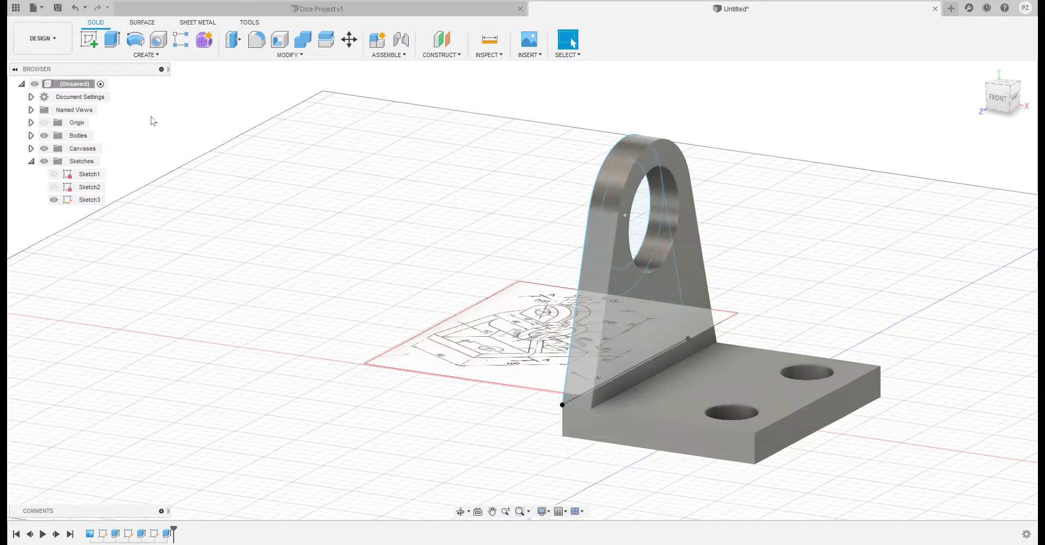
Step: Extrude the ring profile between the 40 and 60 mm circles by -60 mm over the base plate with the Join operation
{"action": "left_click", "coordinate": [112, 39]}
{"action": "middle_click_drag", "start_coordinate": [350, 279], "coordinate": [331, 278], "text": "shift"}
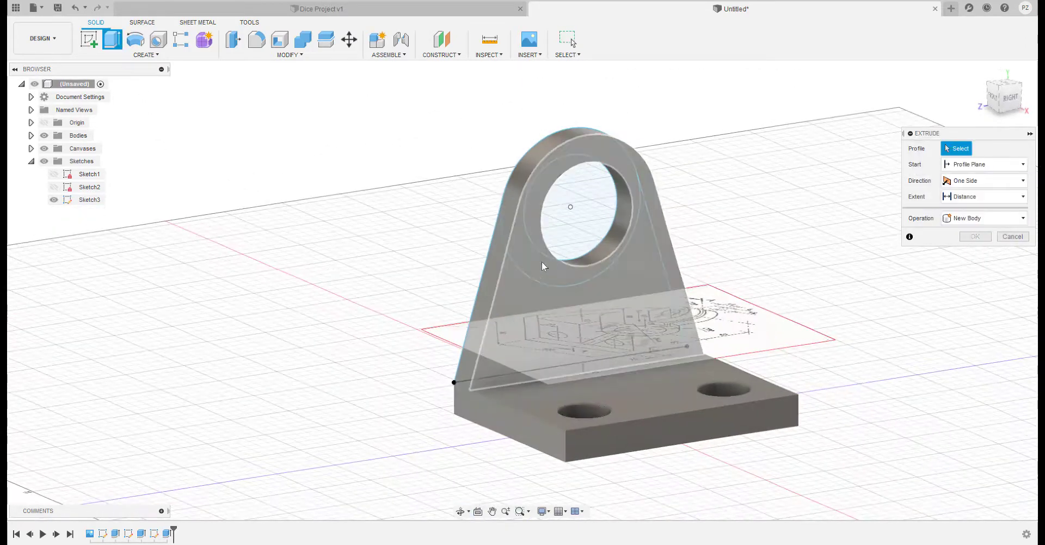
{"action": "middle_click_drag", "start_coordinate": [517, 213], "coordinate": [682, 164], "text": "shift"}
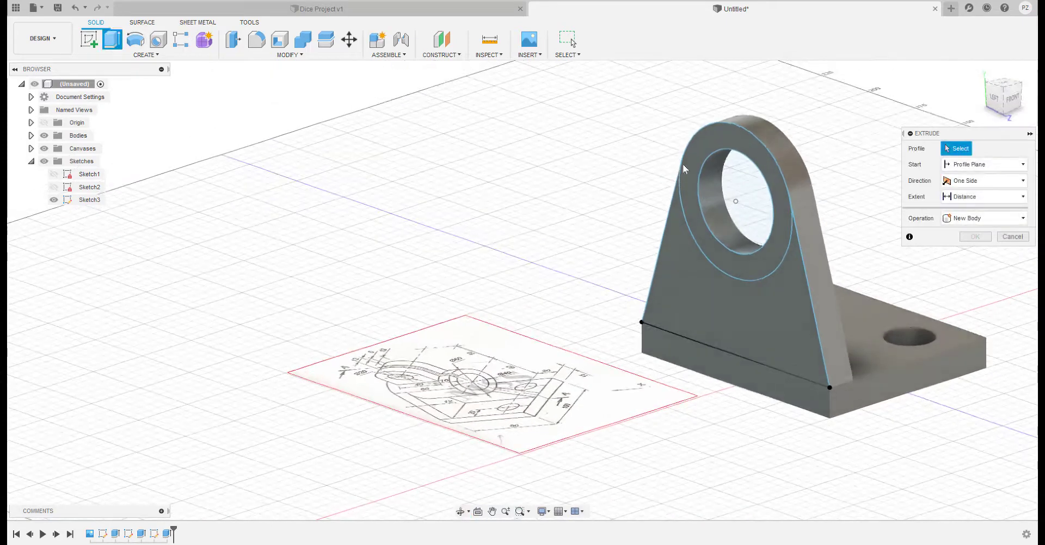
{"action": "left_click", "coordinate": [689, 164]}
{"action": "middle_click_drag", "start_coordinate": [708, 250], "coordinate": [618, 301], "text": "shift"}
{"action": "left_click_drag", "start_coordinate": [647, 279], "coordinate": [831, 290]}
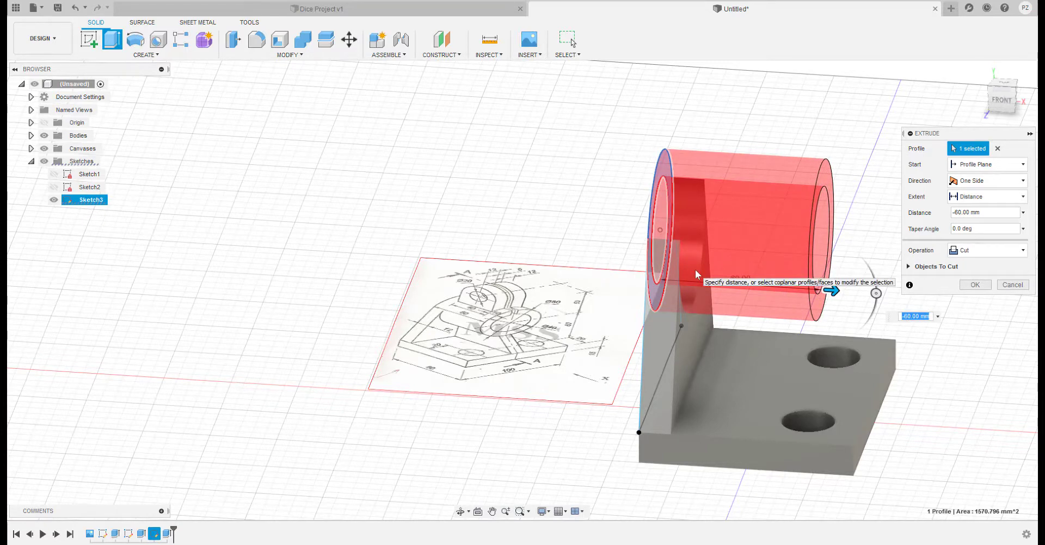
{"action": "left_click", "coordinate": [1023, 250]}
{"action": "left_click", "coordinate": [966, 261]}
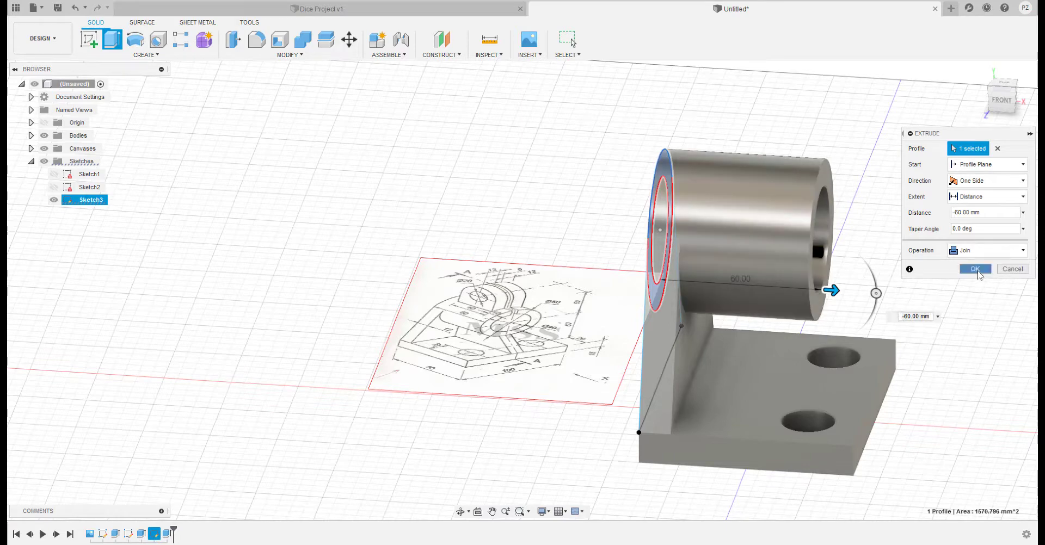
{"action": "left_click", "coordinate": [978, 271]}
Step: Examine the reference drawing for the shape, hole, thicknesses and height of the split lugs above the boss
{"action": "middle_click_drag", "start_coordinate": [881, 414], "coordinate": [883, 437], "text": "shift"}
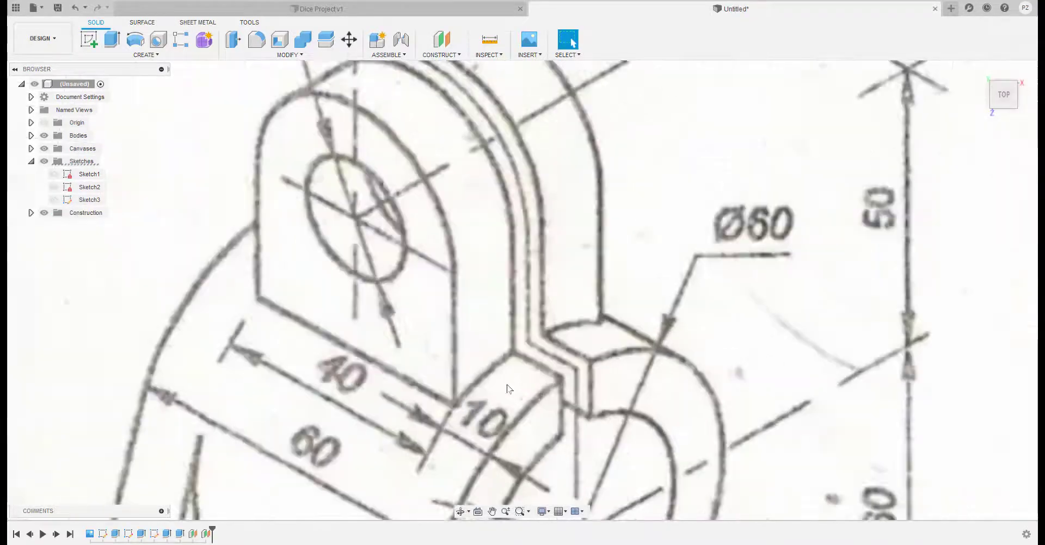
{"action": "scroll", "coordinate": [506, 359], "scroll_direction": "up", "scroll_amount": 3}
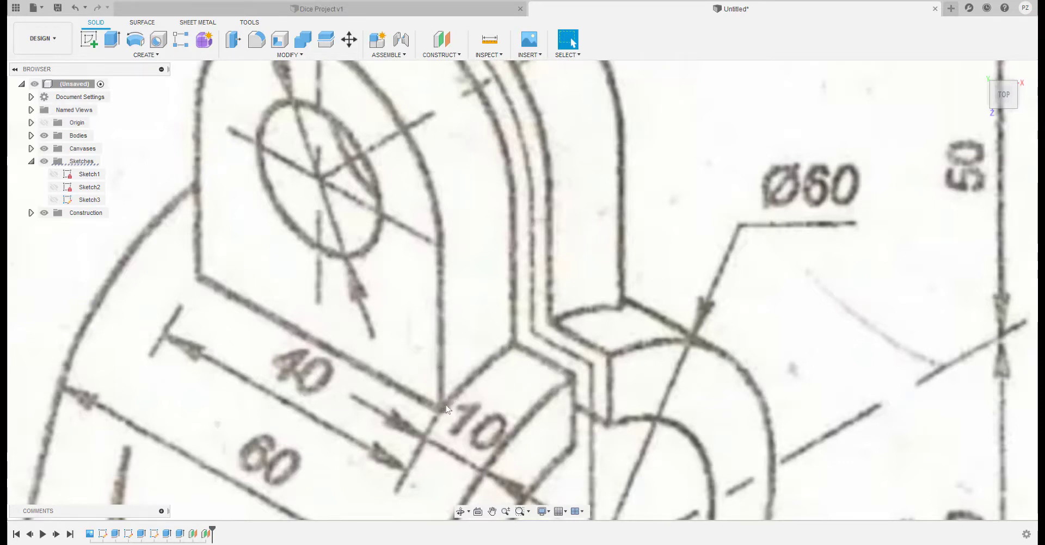
{"action": "scroll", "coordinate": [446, 409], "scroll_direction": "down", "scroll_amount": 3}
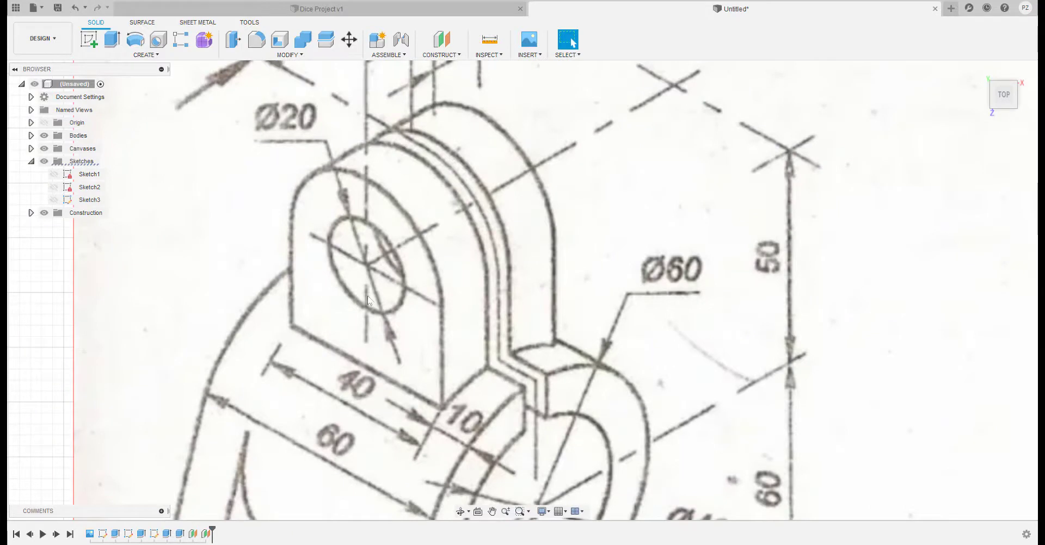
{"action": "middle_click_drag", "start_coordinate": [368, 171], "coordinate": [339, 313]}
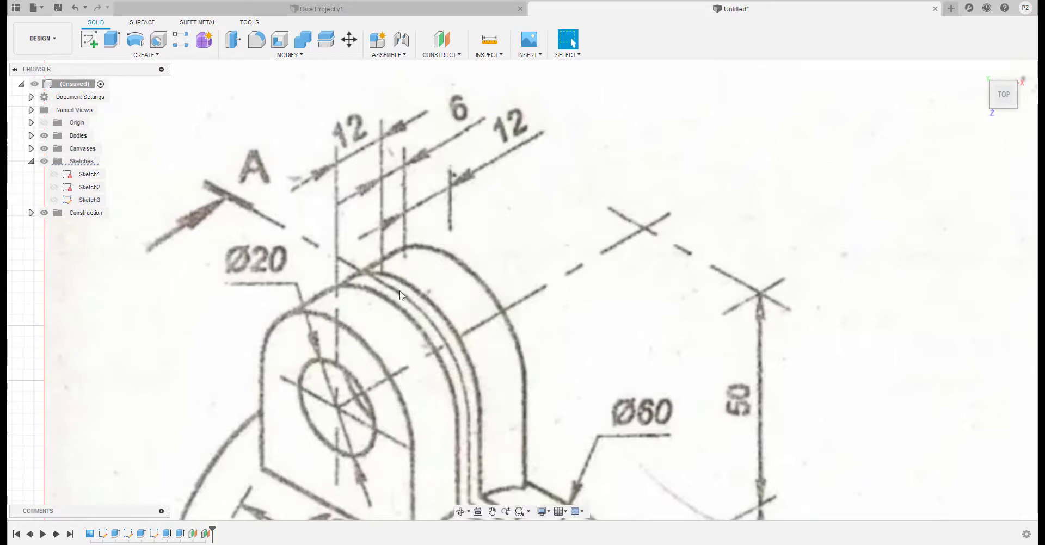
{"action": "middle_click_drag", "start_coordinate": [463, 404], "coordinate": [432, 438]}
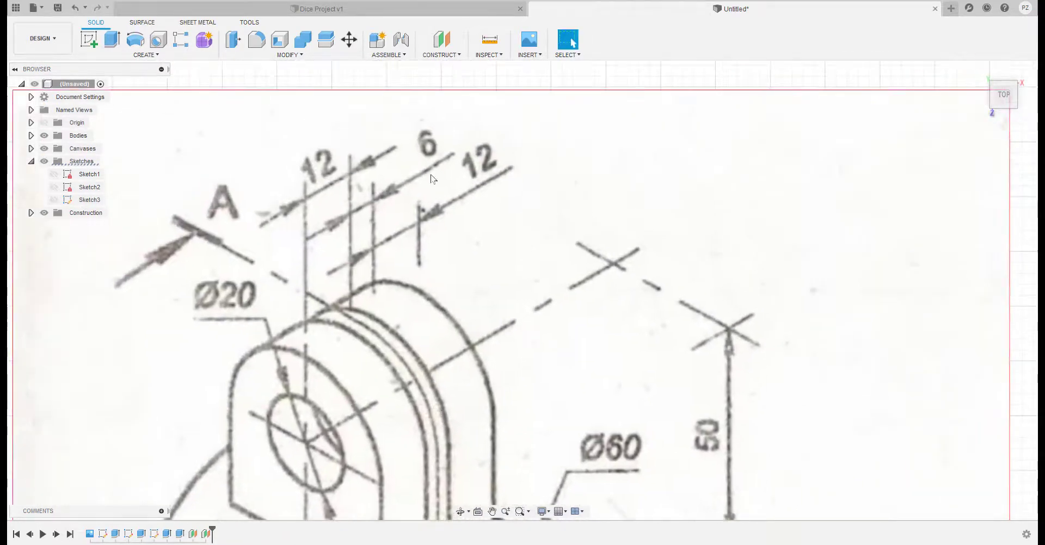
{"action": "mouse_move", "coordinate": [563, 436]}
{"action": "middle_mouse_down"}
{"action": "mouse_move", "coordinate": [533, 344]}
{"action": "mouse_move", "coordinate": [551, 228]}
{"action": "middle_mouse_up"}
{"action": "scroll", "coordinate": [528, 350], "scroll_direction": "up", "scroll_amount": 2}
{"action": "scroll", "coordinate": [528, 350], "scroll_direction": "down", "scroll_amount": 3}
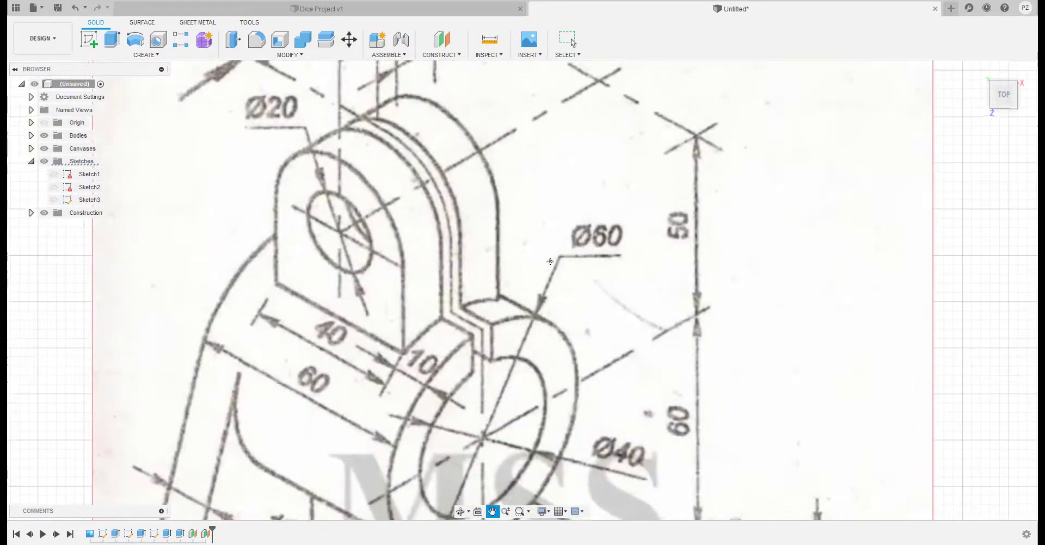
{"action": "scroll", "coordinate": [545, 307], "scroll_direction": "up", "scroll_amount": 2}
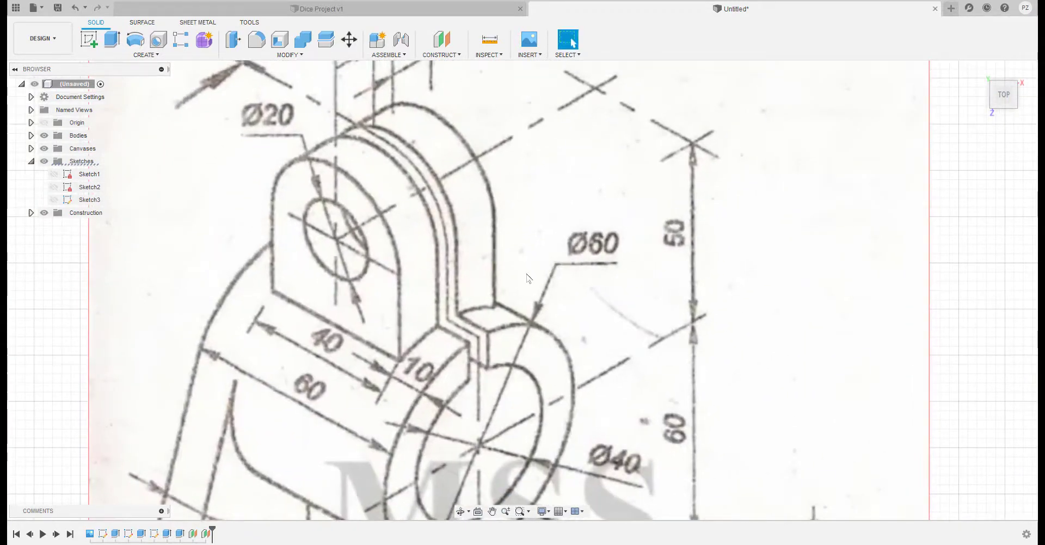
{"action": "scroll", "coordinate": [526, 285], "scroll_direction": "up", "scroll_amount": 1}
{"action": "middle_click_drag", "start_coordinate": [526, 285], "coordinate": [453, 317]}
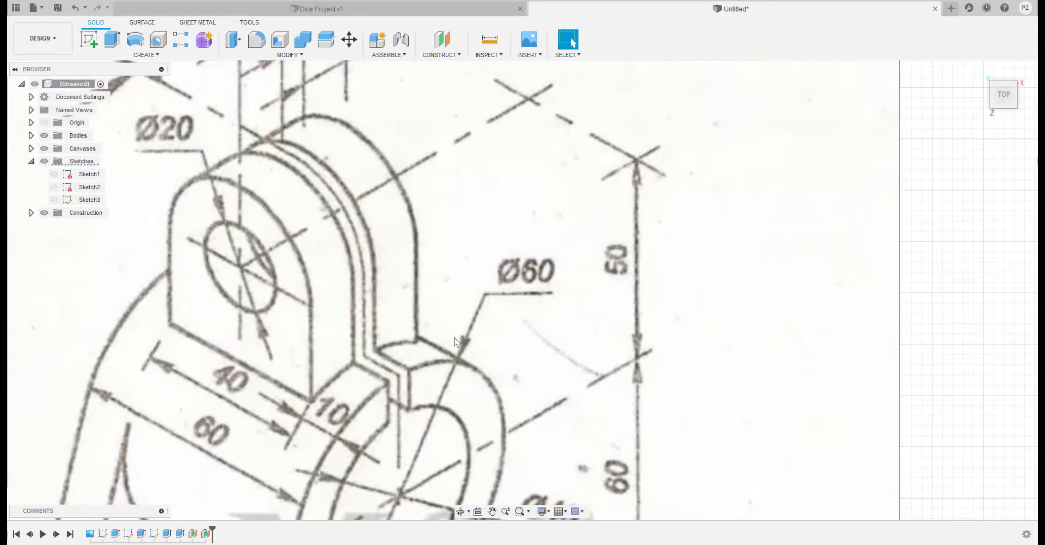
{"action": "scroll", "coordinate": [454, 338], "scroll_direction": "down", "scroll_amount": 2}
{"action": "middle_click_drag", "start_coordinate": [408, 470], "coordinate": [411, 458]}
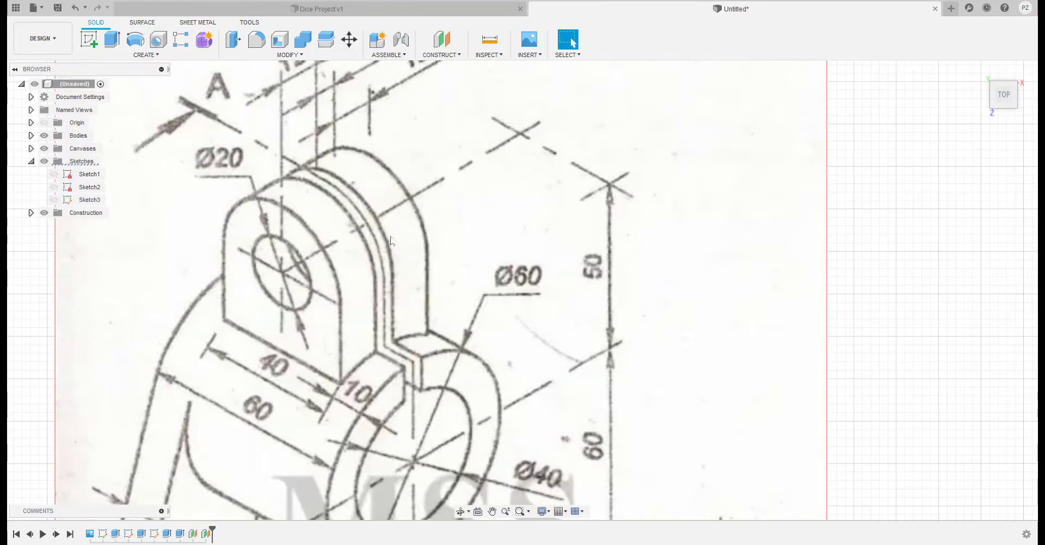
{"action": "scroll", "coordinate": [278, 294], "scroll_direction": "up", "scroll_amount": 3}
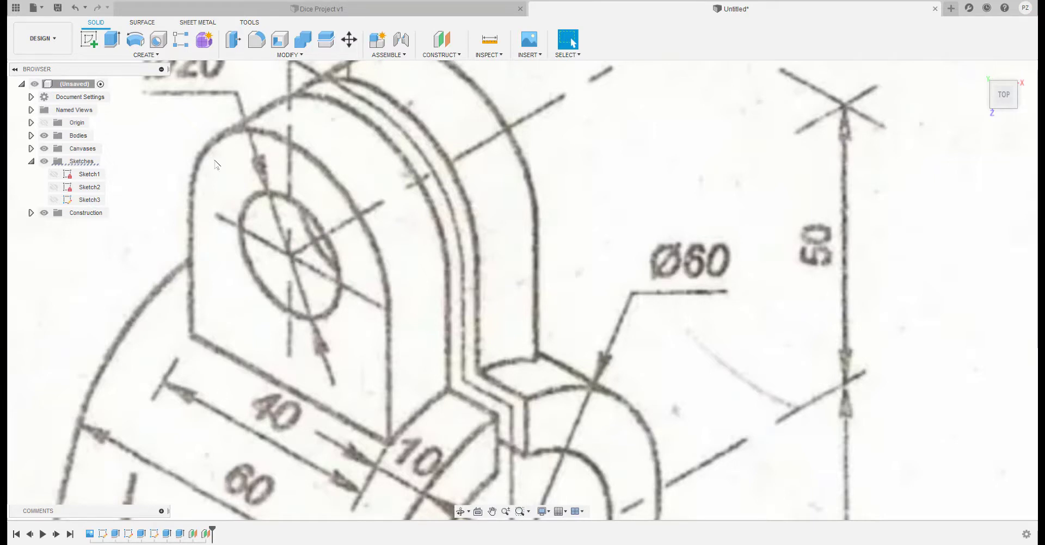
{"action": "scroll", "coordinate": [294, 374], "scroll_direction": "down", "scroll_amount": 8}
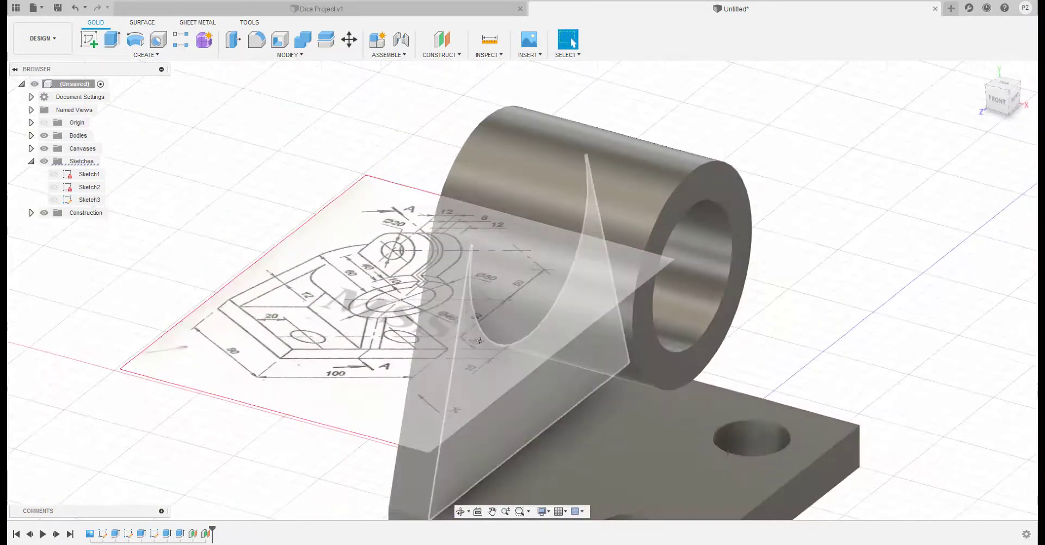
{"action": "middle_click_drag", "start_coordinate": [503, 306], "coordinate": [395, 331]}
{"action": "middle_click_drag", "start_coordinate": [249, 284], "coordinate": [239, 257]}
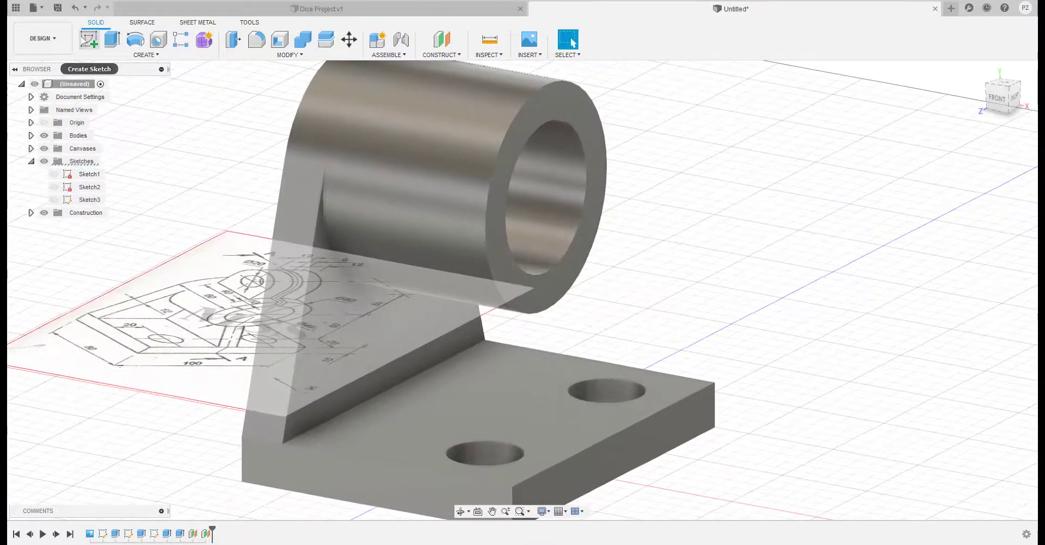
{"action": "left_click", "coordinate": [90, 41]}
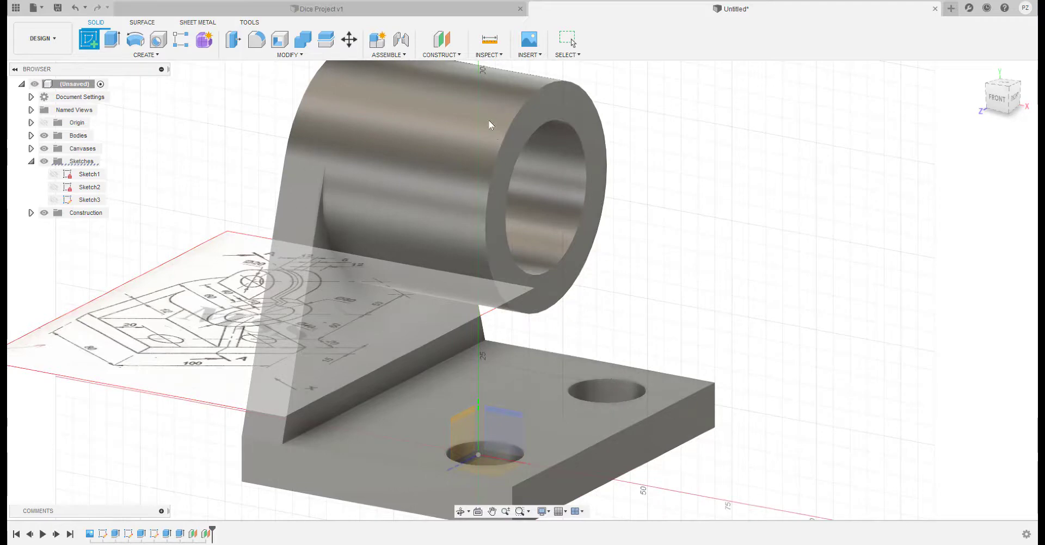
{"action": "middle_click_drag", "start_coordinate": [636, 340], "coordinate": [718, 370]}
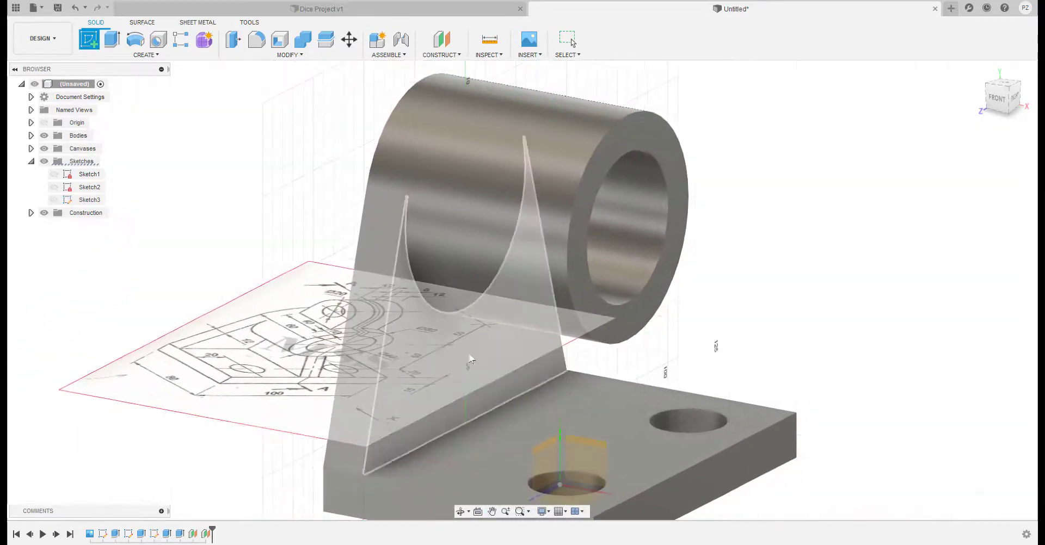
{"action": "middle_click_drag", "start_coordinate": [471, 359], "coordinate": [121, 300], "text": "shift"}
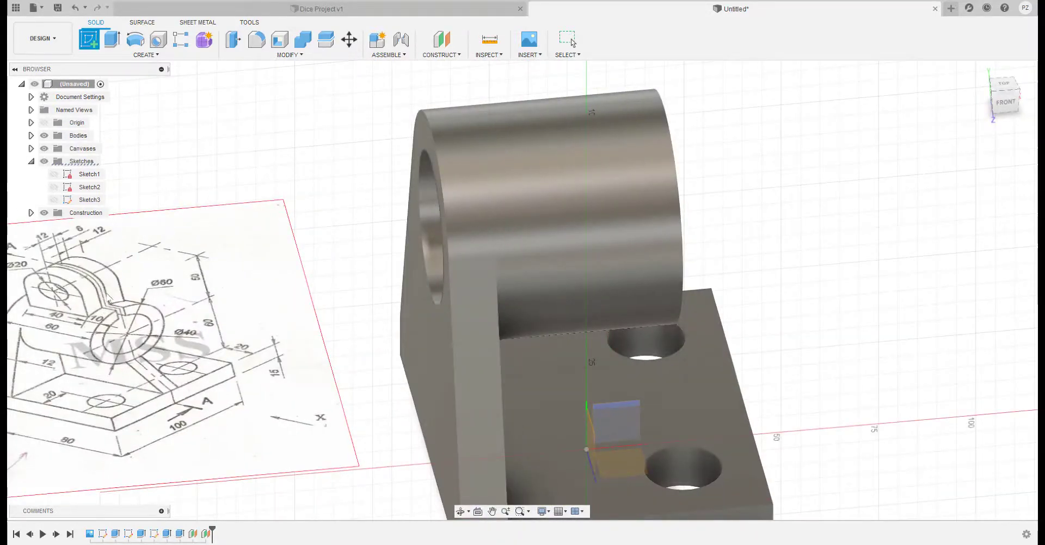
{"action": "middle_click_drag", "start_coordinate": [362, 391], "coordinate": [400, 348], "text": "shift"}
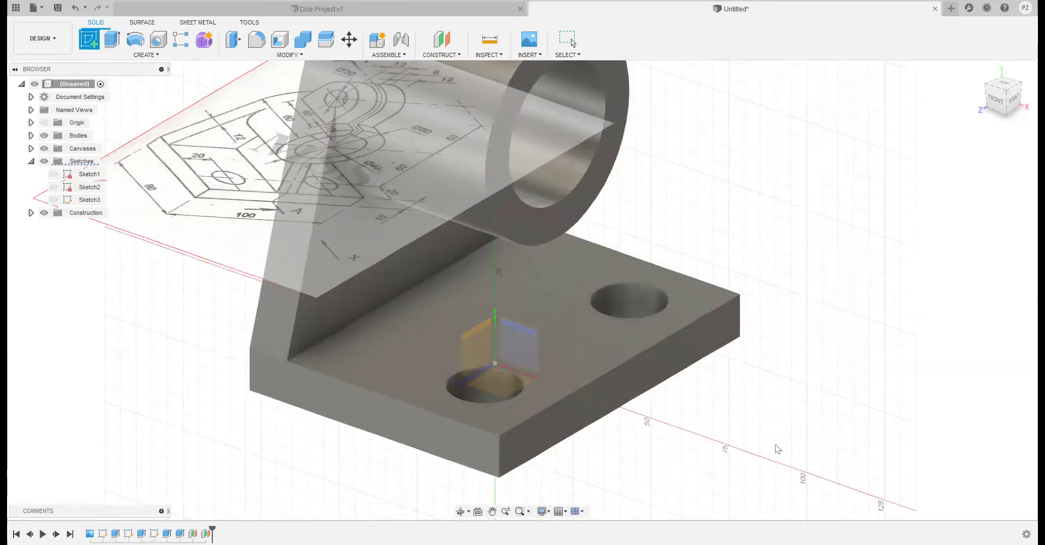
{"action": "key", "text": "Escape"}
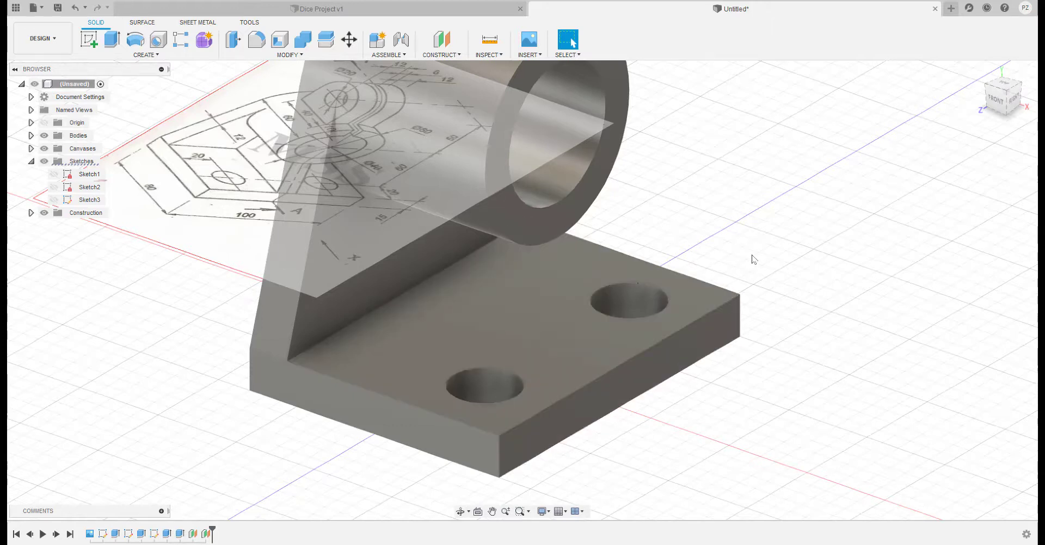
Step: Create a construction plane offset -50 mm from the base plate's front side face, through the middle of the plate
{"action": "left_click", "coordinate": [442, 55]}
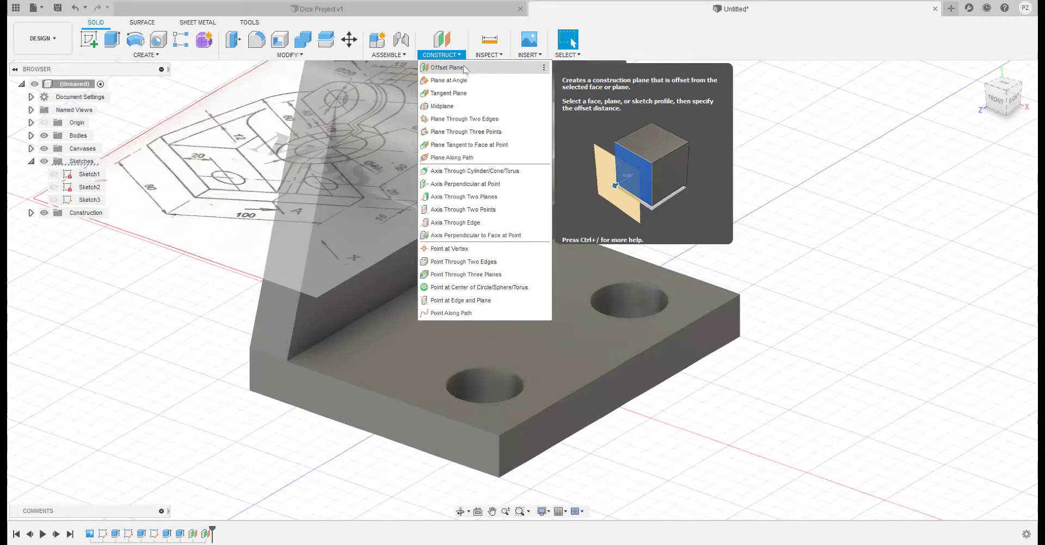
{"action": "left_click", "coordinate": [447, 67]}
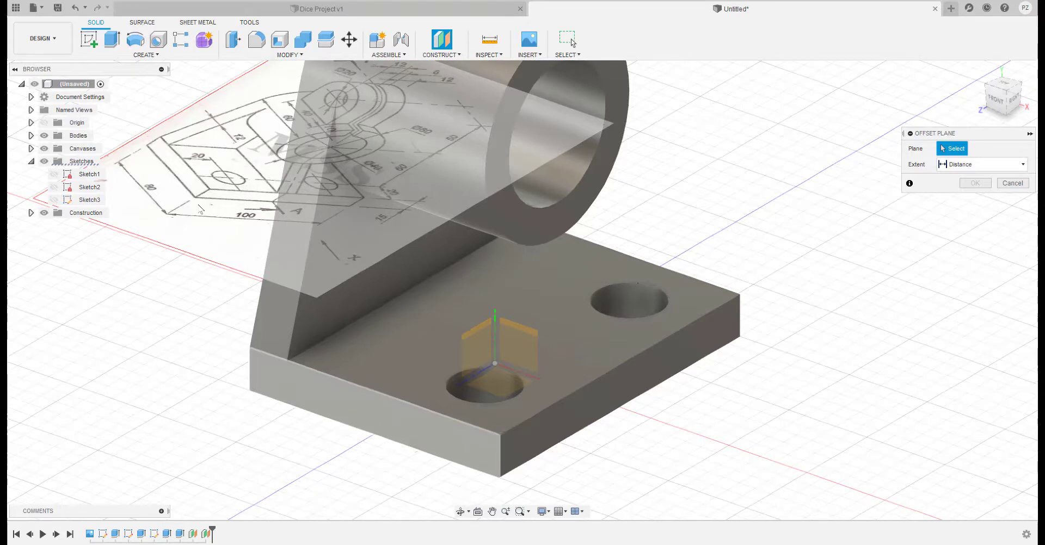
{"action": "left_click", "coordinate": [388, 422]}
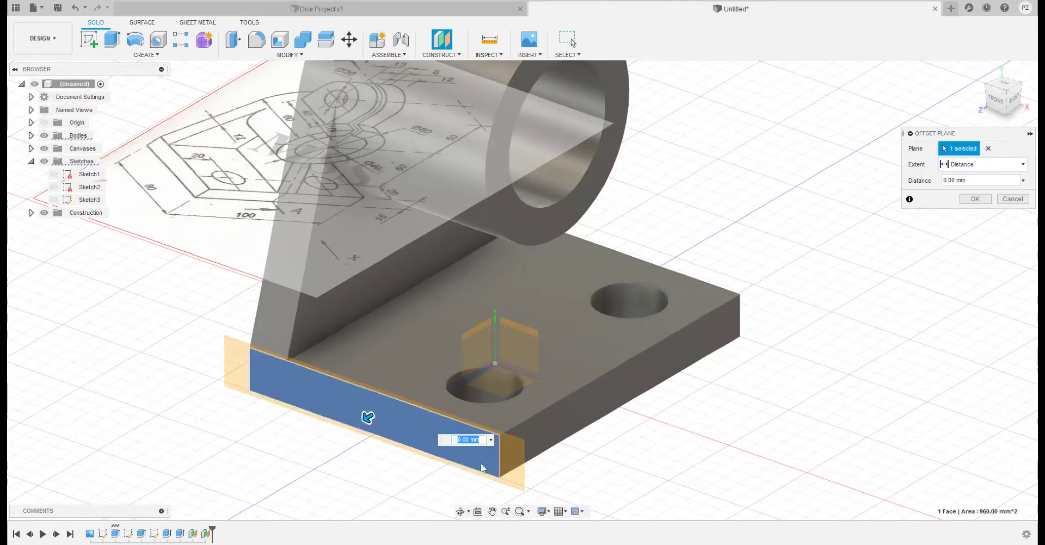
{"action": "left_click_drag", "start_coordinate": [367, 419], "coordinate": [500, 339]}
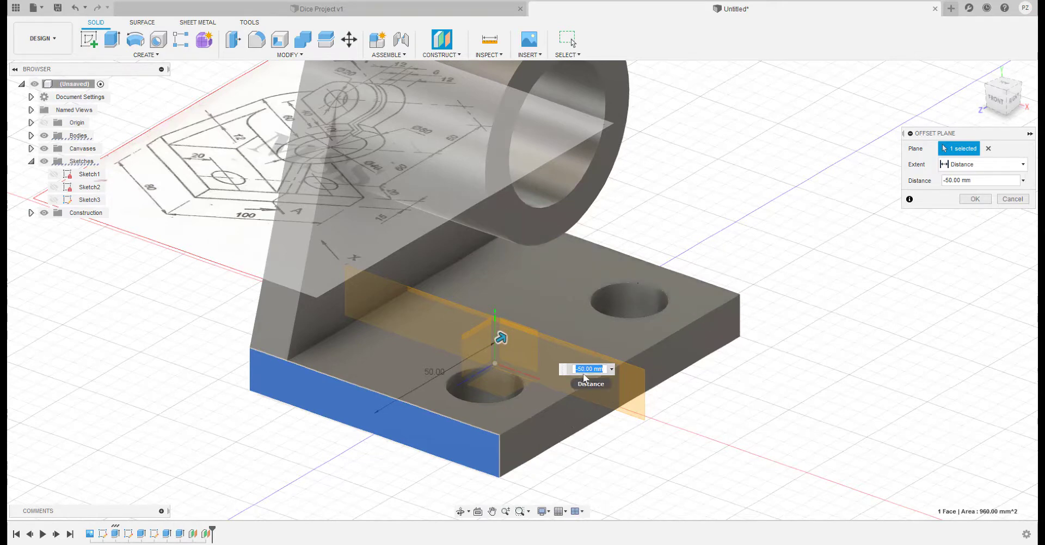
{"action": "left_click", "coordinate": [974, 198]}
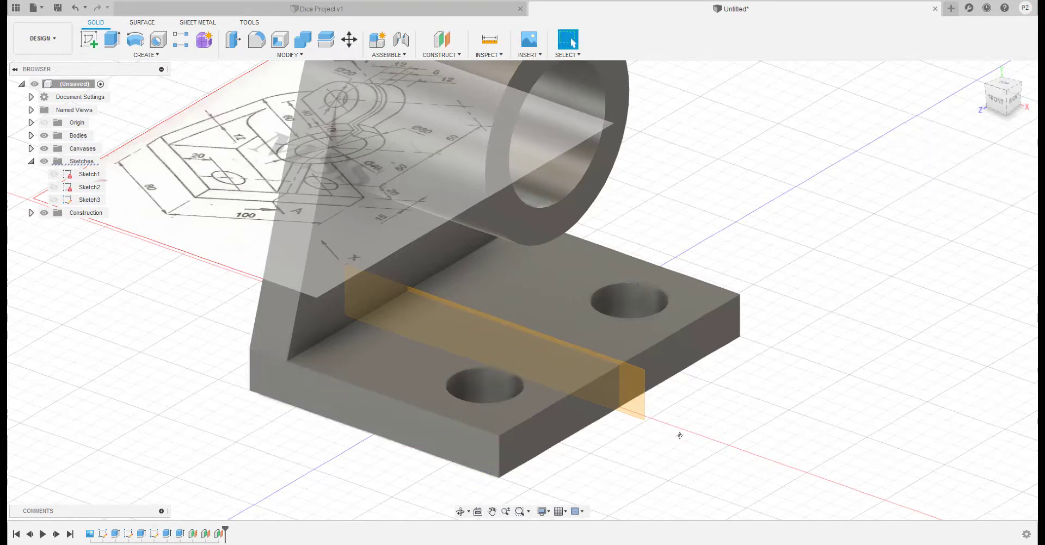
Step: Start a new sketch on the construction plane through the middle of the base plate
{"action": "middle_click_drag", "start_coordinate": [680, 436], "coordinate": [642, 445]}
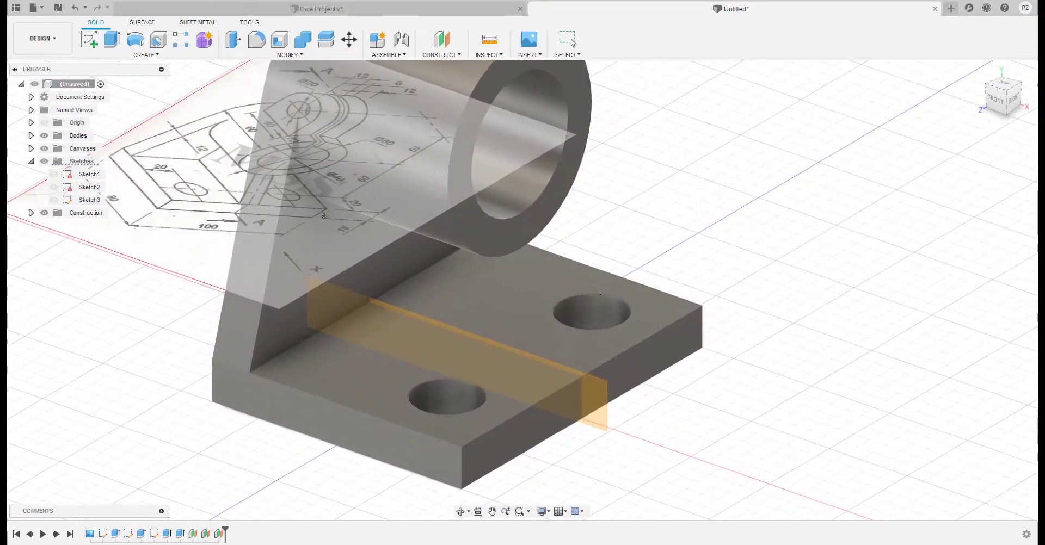
{"action": "left_click", "coordinate": [572, 42]}
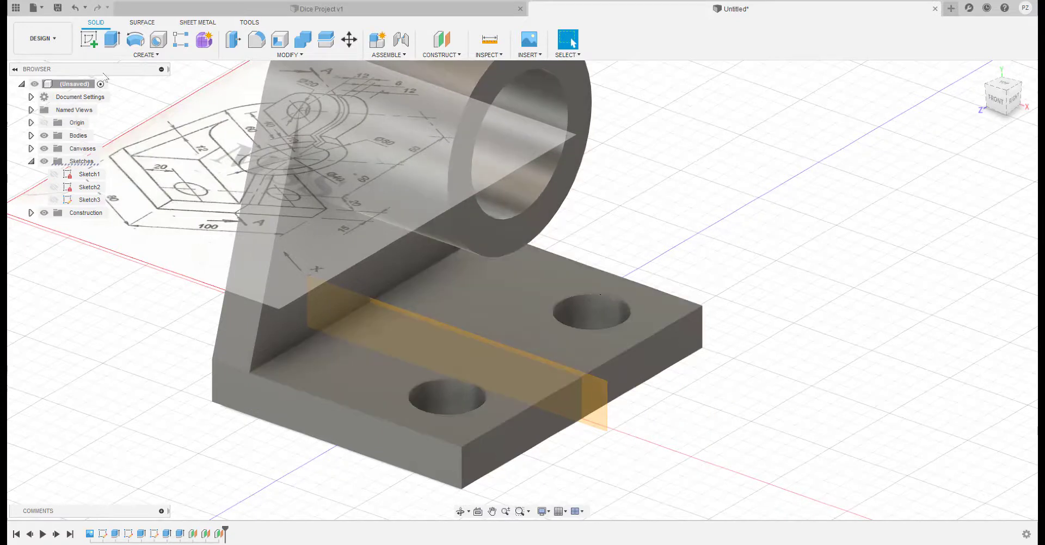
{"action": "left_click", "coordinate": [90, 43]}
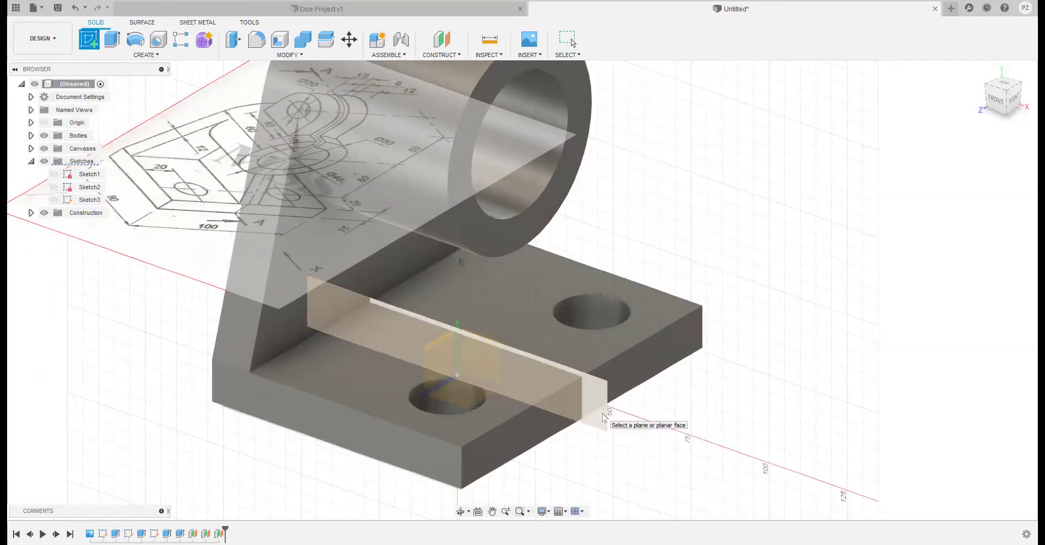
{"action": "left_click", "coordinate": [603, 417]}
Step: Sketch a rectangle about 31 mm wide and 36 mm high above the boss, its lower edge overlapping the boss
{"action": "middle_click_drag", "start_coordinate": [415, 117], "coordinate": [365, 349]}
{"action": "middle_click_drag", "start_coordinate": [460, 132], "coordinate": [459, 229]}
{"action": "scroll", "coordinate": [412, 228], "scroll_direction": "up", "scroll_amount": 3}
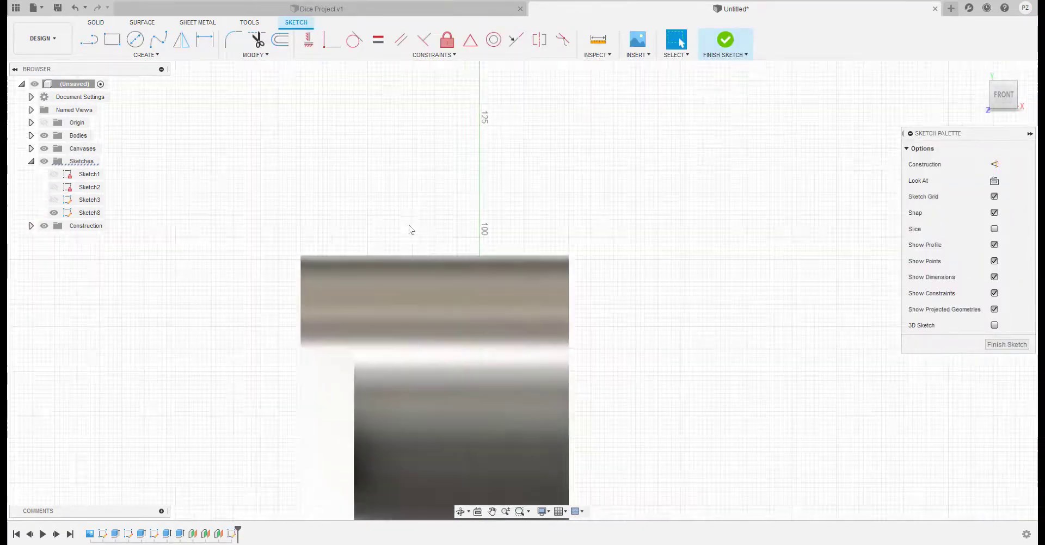
{"action": "left_click", "coordinate": [112, 39]}
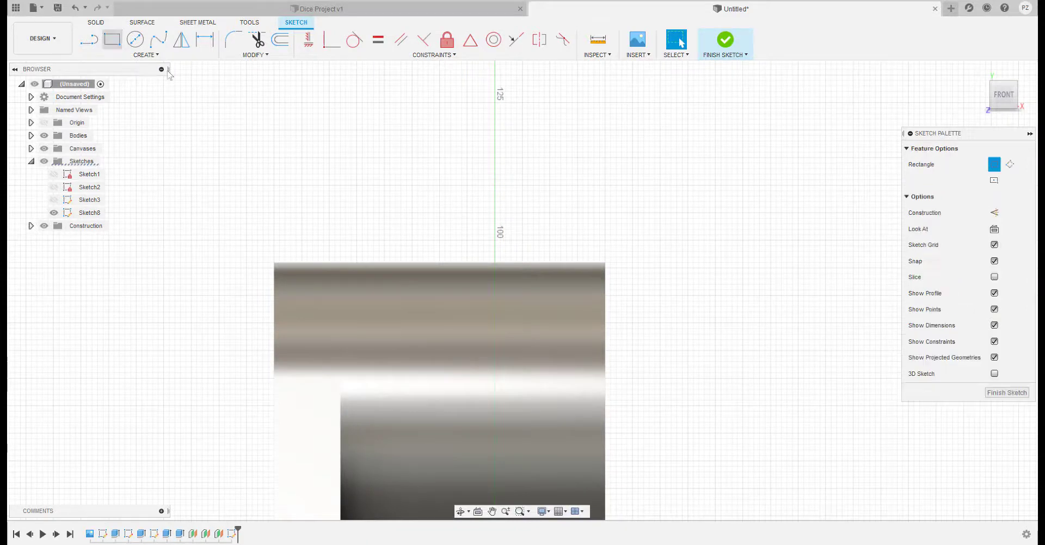
{"action": "left_click", "coordinate": [367, 91]}
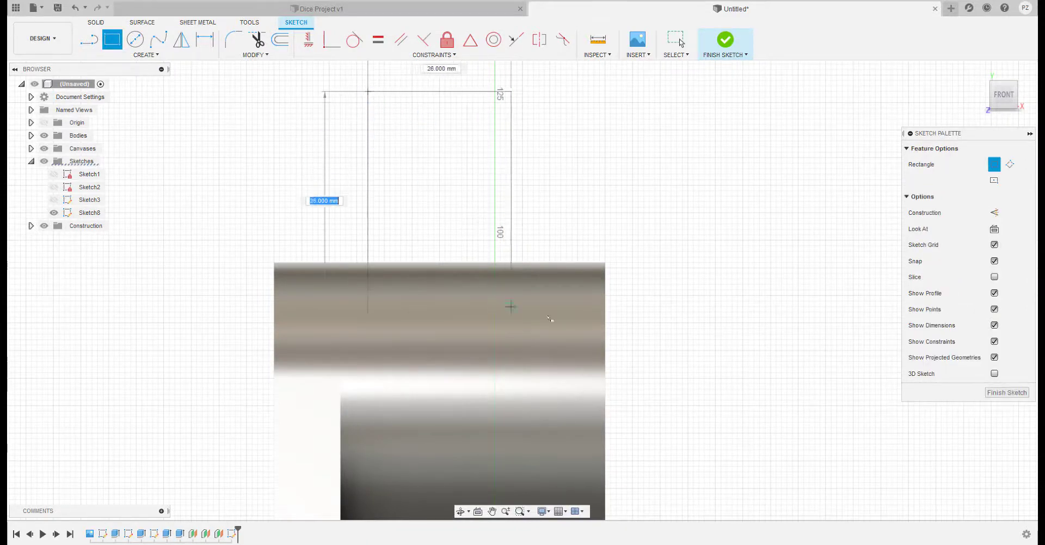
{"action": "left_click", "coordinate": [539, 289]}
{"action": "middle_click_drag", "start_coordinate": [523, 362], "coordinate": [466, 360]}
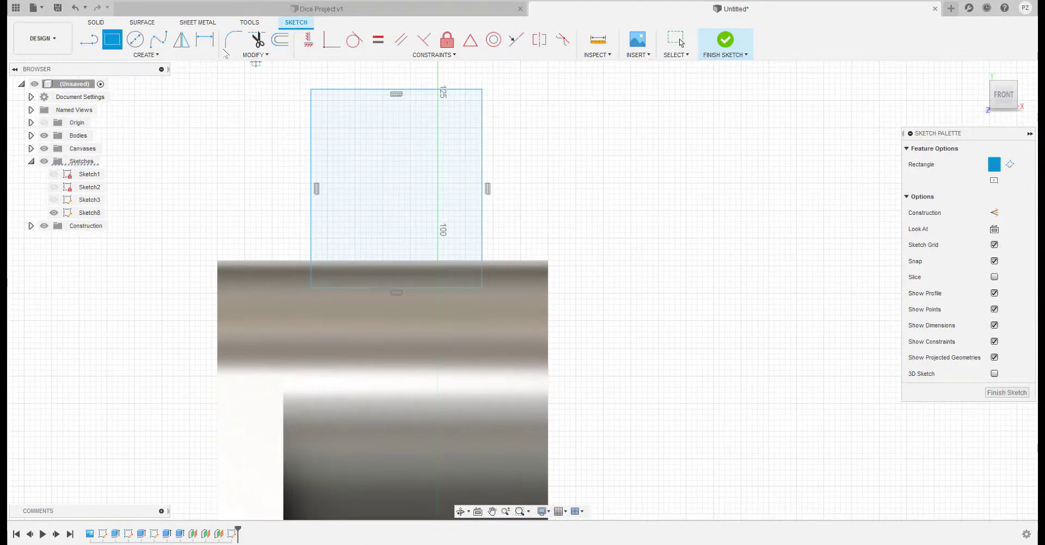
Step: Draw a 20 mm diameter circle inside the rectangle above the boss
{"action": "left_click", "coordinate": [135, 39]}
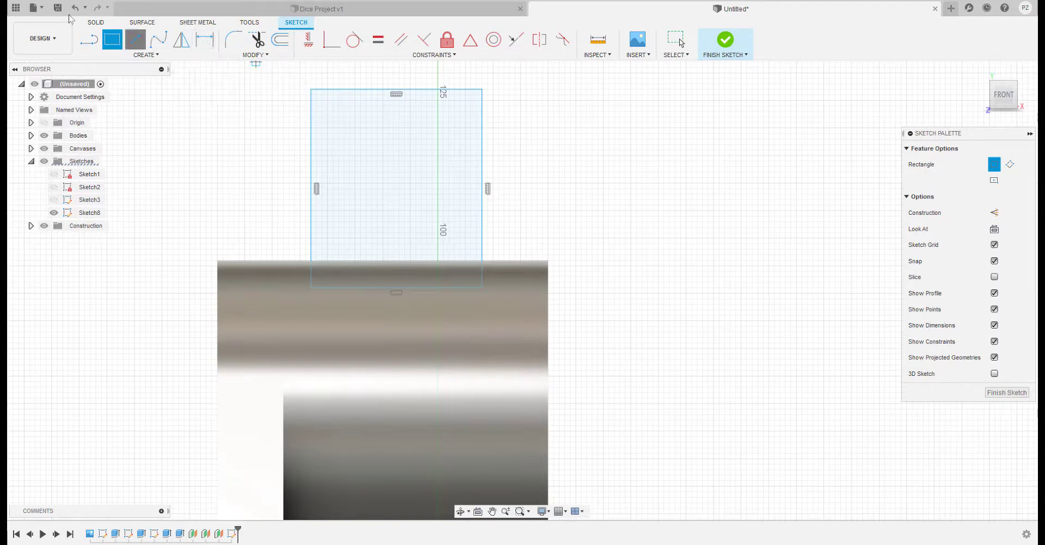
{"action": "left_click", "coordinate": [400, 172]}
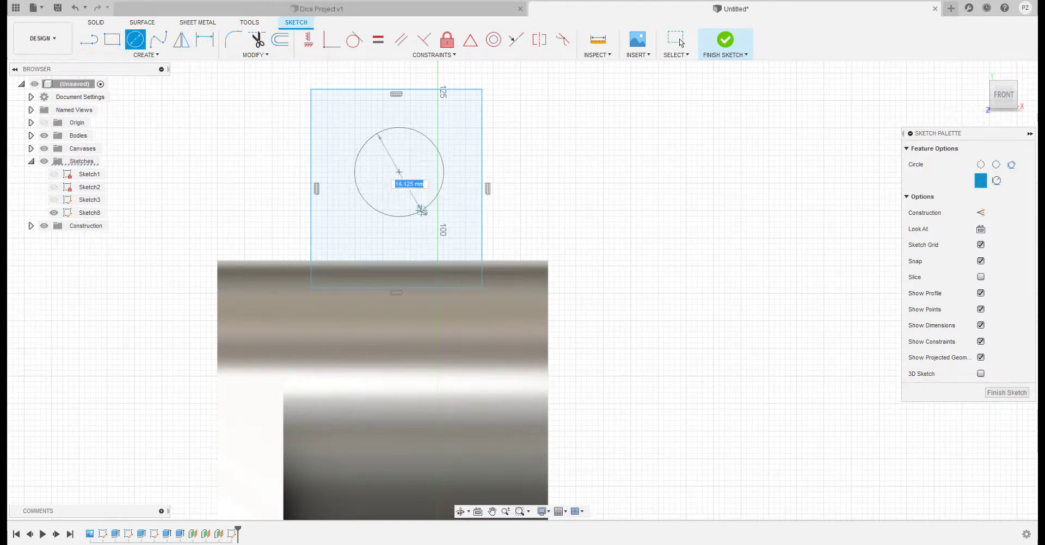
{"action": "type", "text": "20"}
{"action": "key", "text": "Tab"}
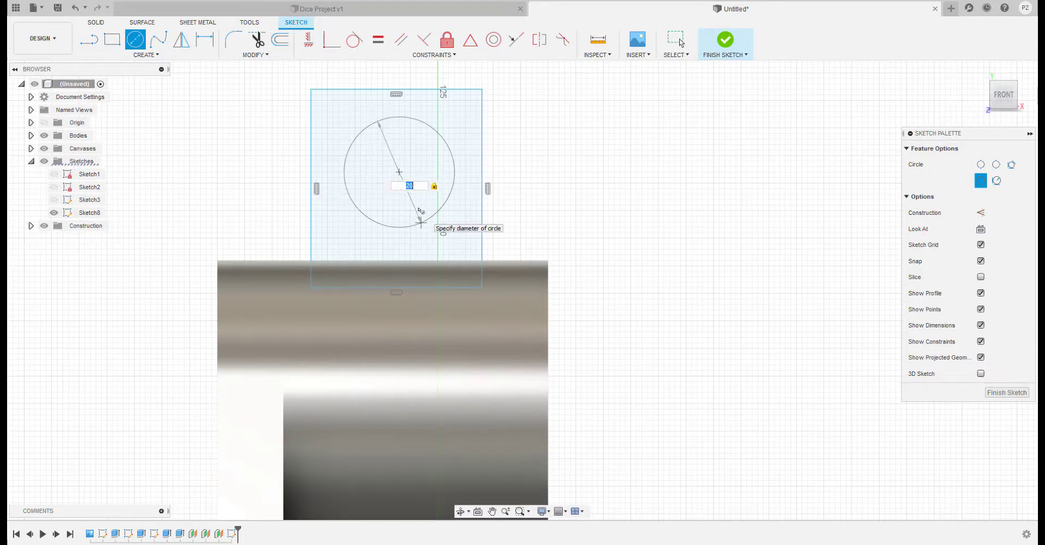
{"action": "key", "text": "Return"}
{"action": "key", "text": "Escape"}
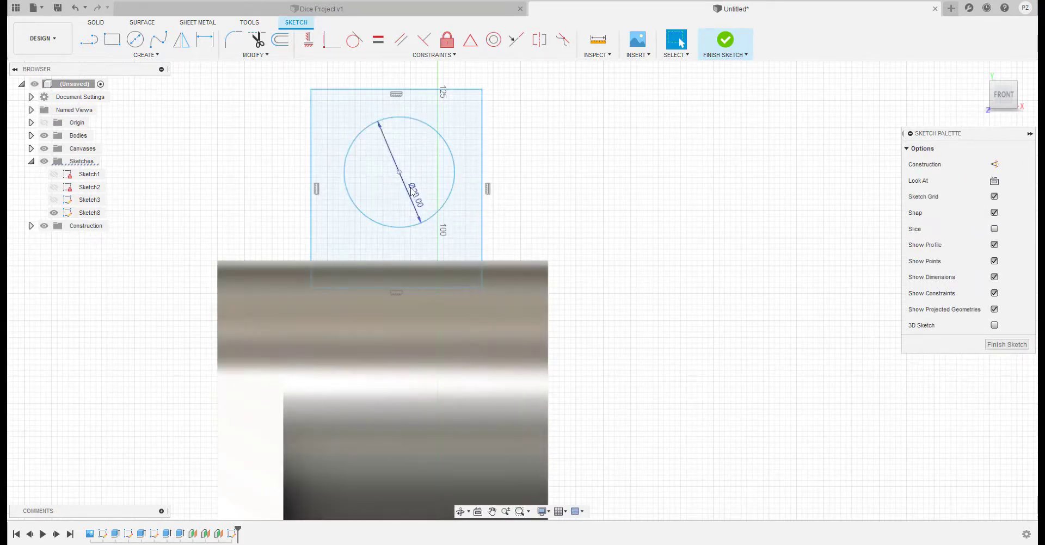
Step: Dimension the distance from the boss's free end face to the nearest vertical side of the rectangle as 10 mm
{"action": "left_click", "coordinate": [205, 41]}
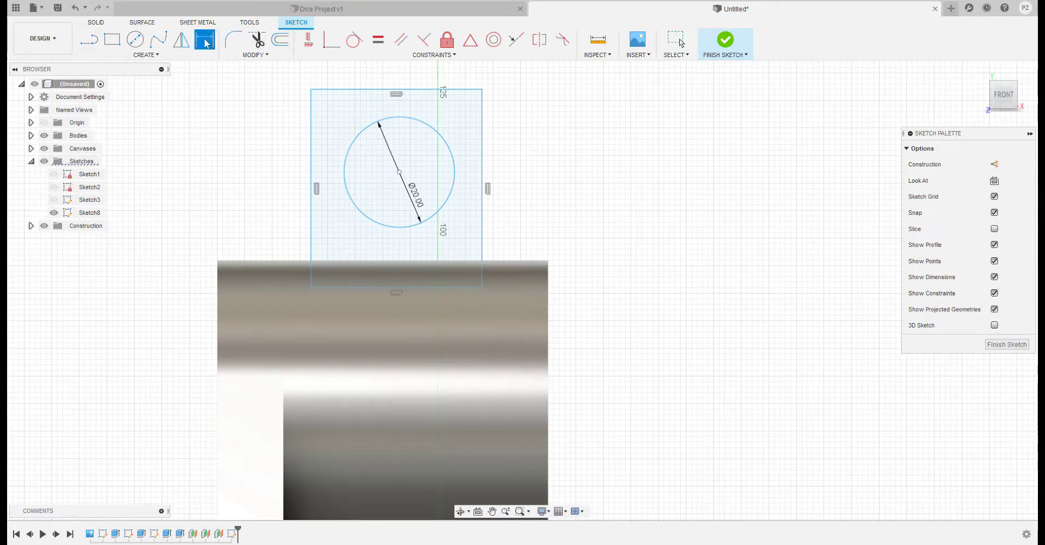
{"action": "left_click", "coordinate": [547, 270]}
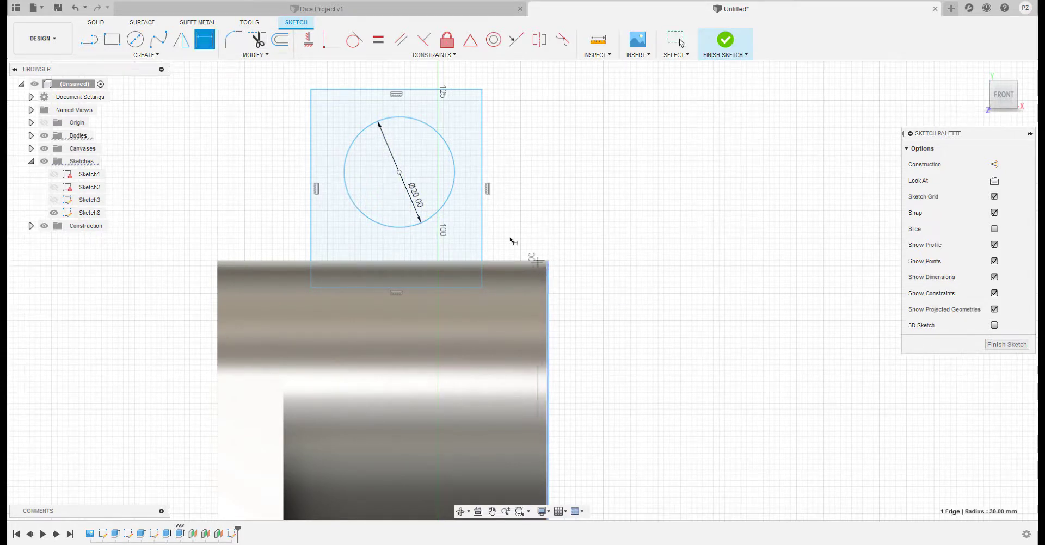
{"action": "left_click", "coordinate": [481, 235]}
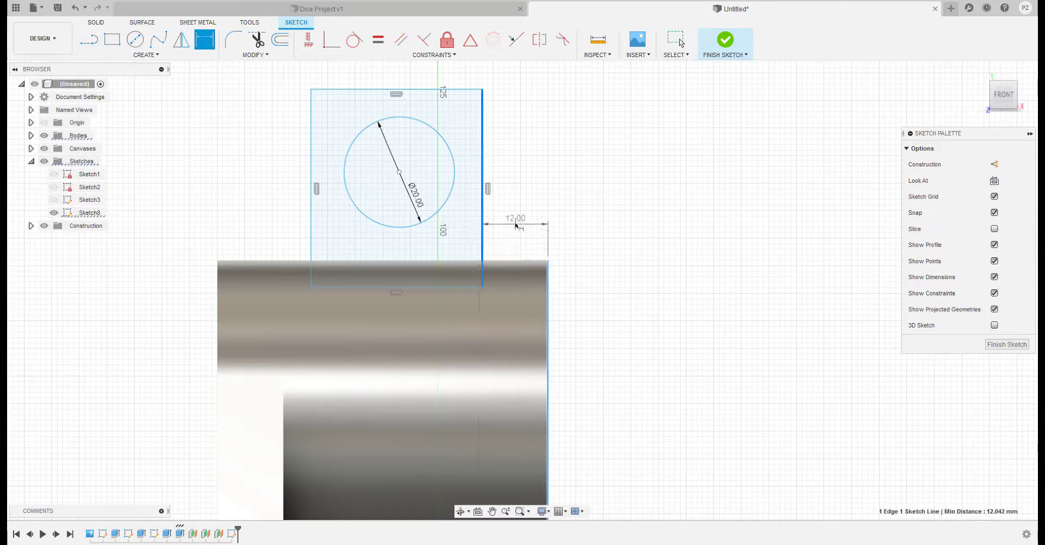
{"action": "left_click", "coordinate": [522, 228]}
{"action": "type", "text": "1"}
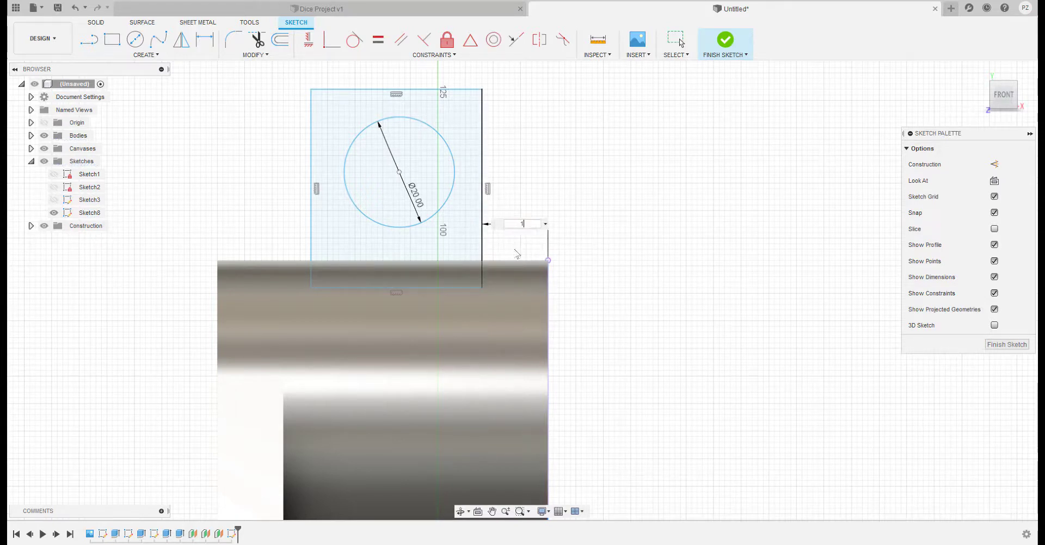
{"action": "type", "text": "0"}
{"action": "key", "text": "Return"}
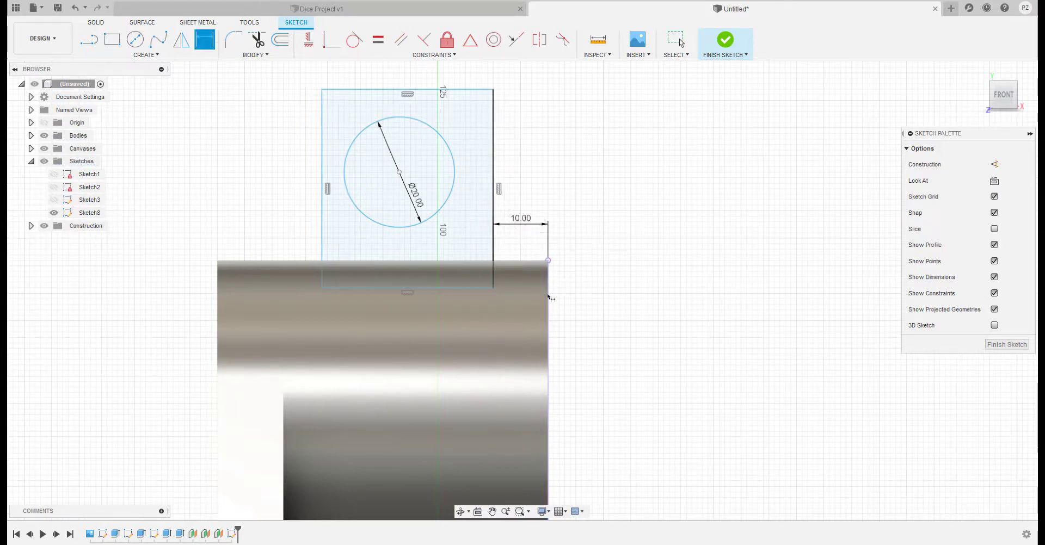
Step: Dimension the width between the rectangle's two vertical sides as 40 mm
{"action": "left_click", "coordinate": [493, 257]}
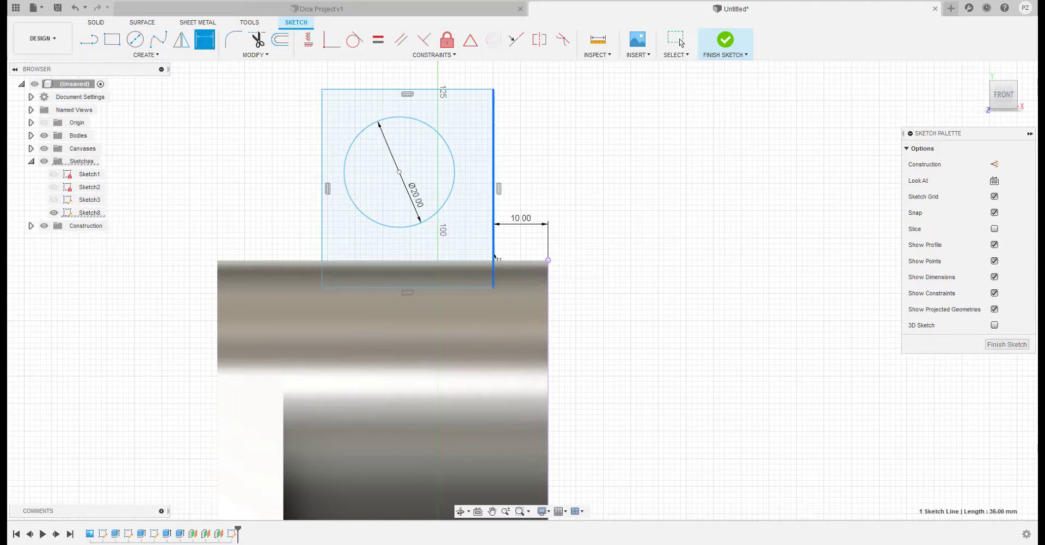
{"action": "left_click", "coordinate": [322, 246]}
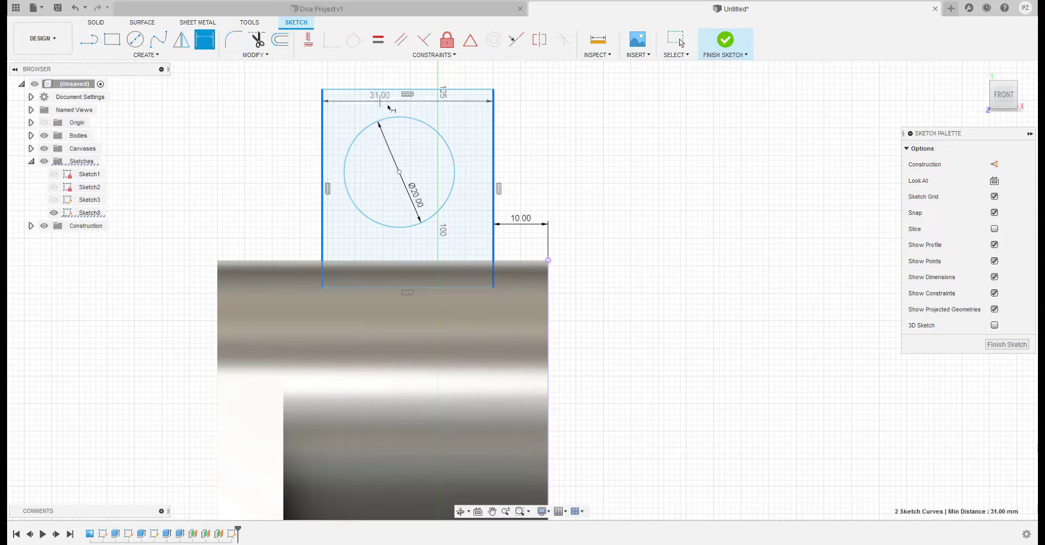
{"action": "middle_click_drag", "start_coordinate": [389, 117], "coordinate": [386, 240]}
{"action": "left_click", "coordinate": [386, 156]}
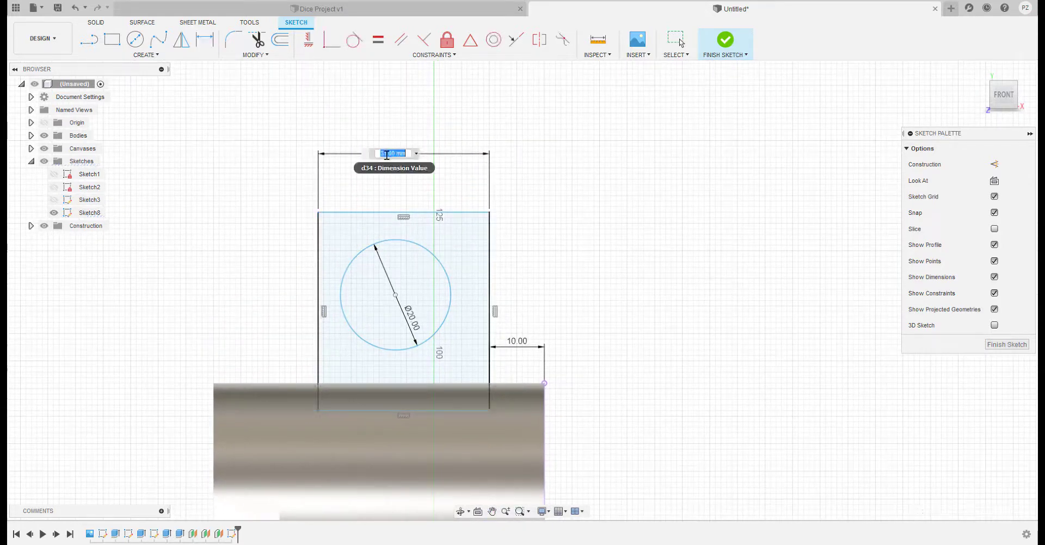
{"action": "type", "text": "40"}
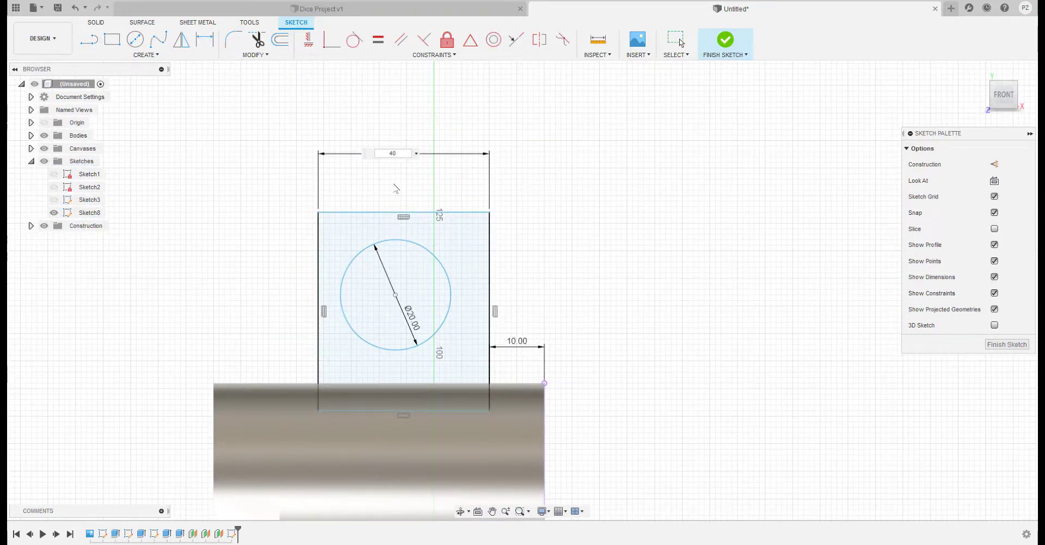
{"action": "key", "text": "Return"}
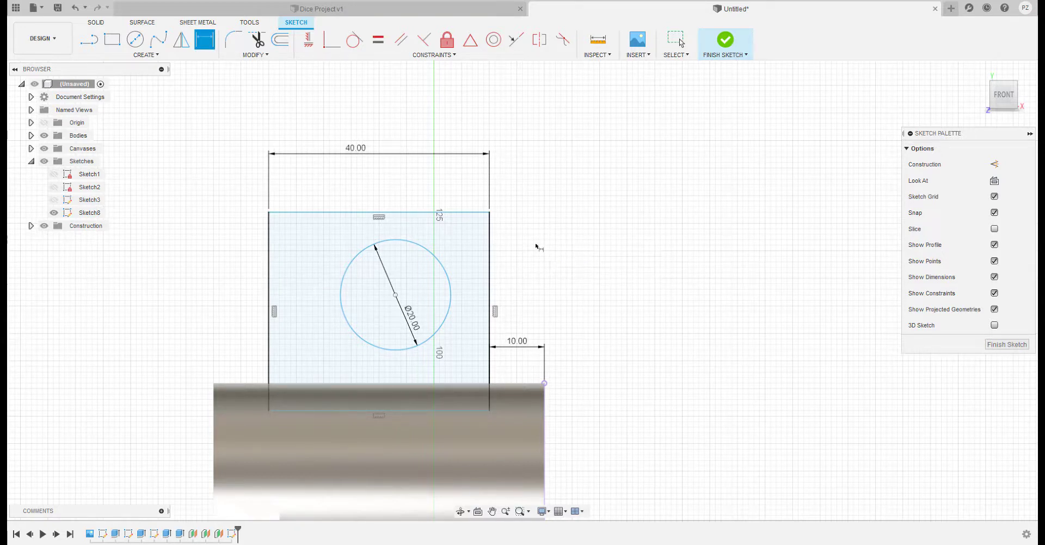
Step: Dimension the vertical distance from the circle's centre to the boss's centre point as 50 mm
{"action": "middle_click_drag", "start_coordinate": [556, 268], "coordinate": [531, 196]}
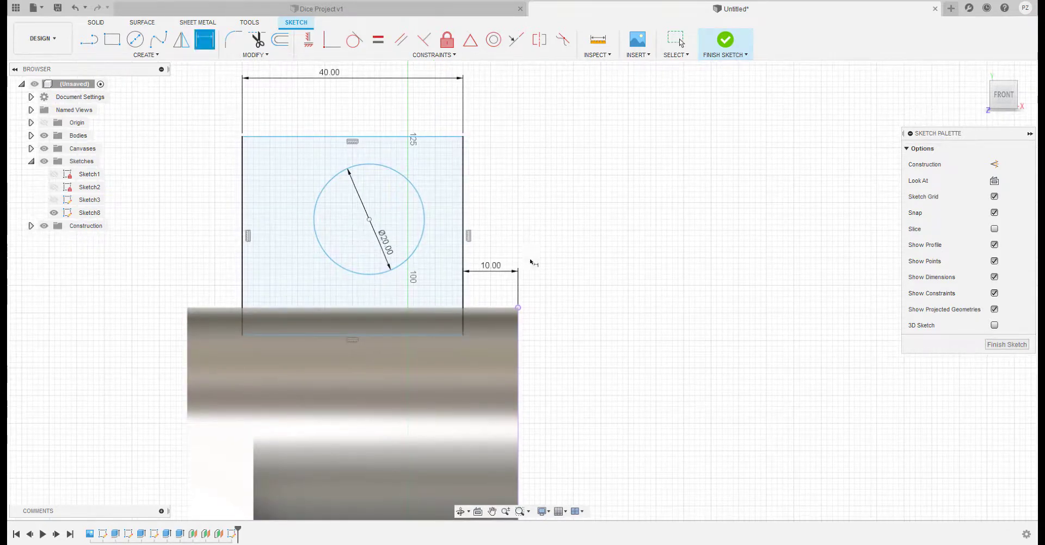
{"action": "middle_click_drag", "start_coordinate": [531, 262], "coordinate": [525, 237]}
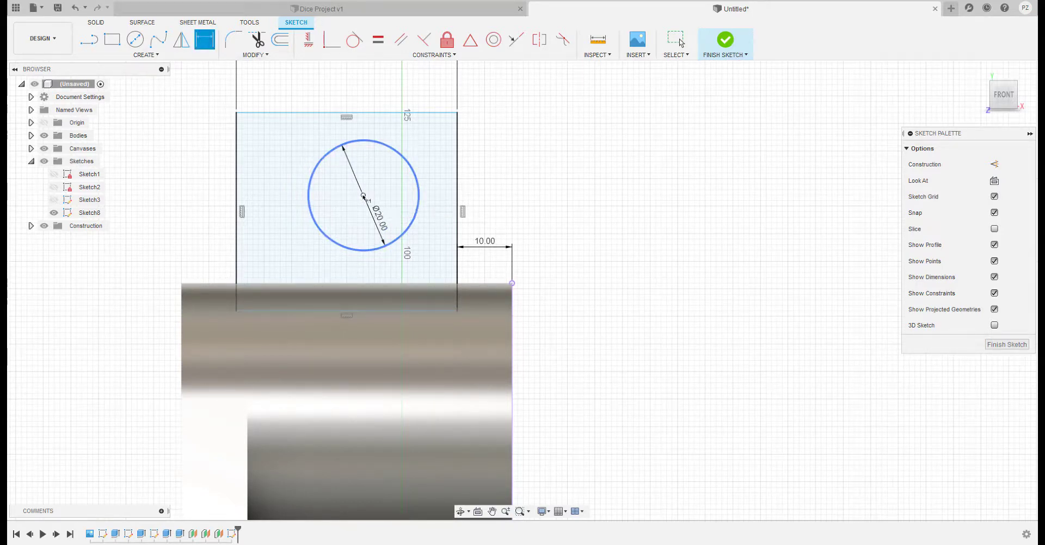
{"action": "key", "text": "Escape"}
{"action": "middle_click_drag", "start_coordinate": [582, 255], "coordinate": [531, 166]}
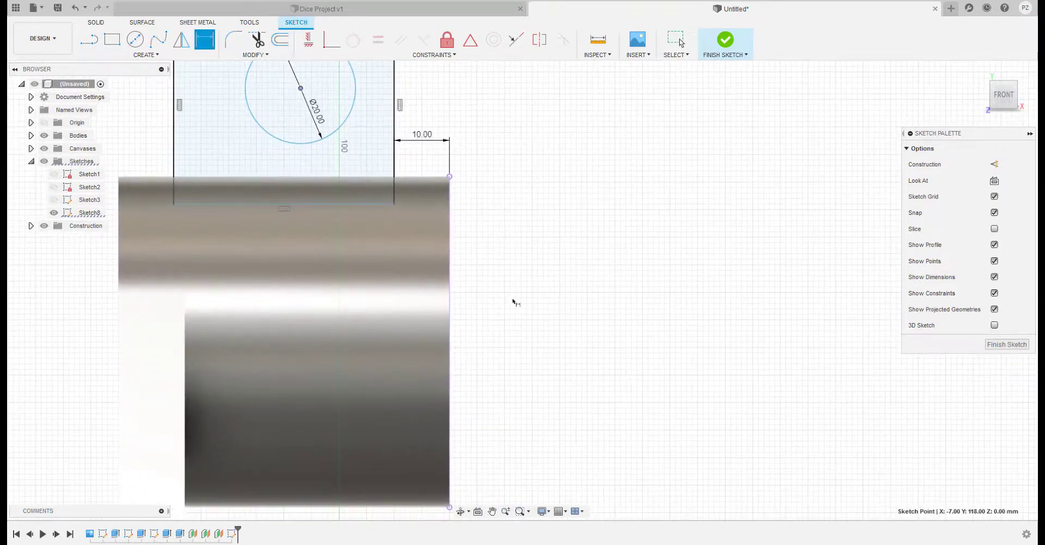
{"action": "mouse_move", "coordinate": [518, 278]}
{"action": "middle_mouse_down"}
{"action": "mouse_move", "coordinate": [504, 234]}
{"action": "mouse_move", "coordinate": [502, 248]}
{"action": "middle_mouse_up"}
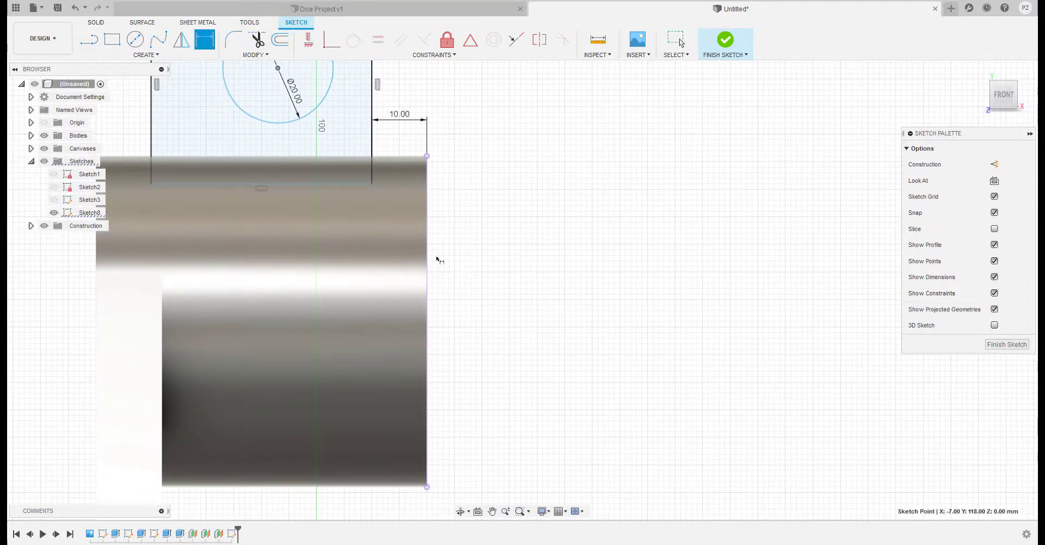
{"action": "left_click", "coordinate": [427, 323]}
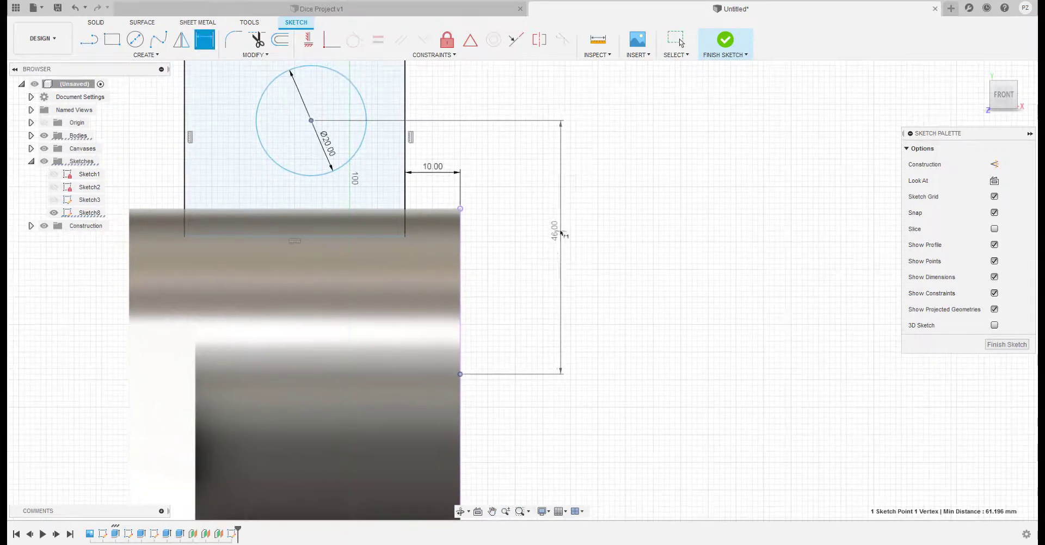
{"action": "left_click", "coordinate": [562, 233]}
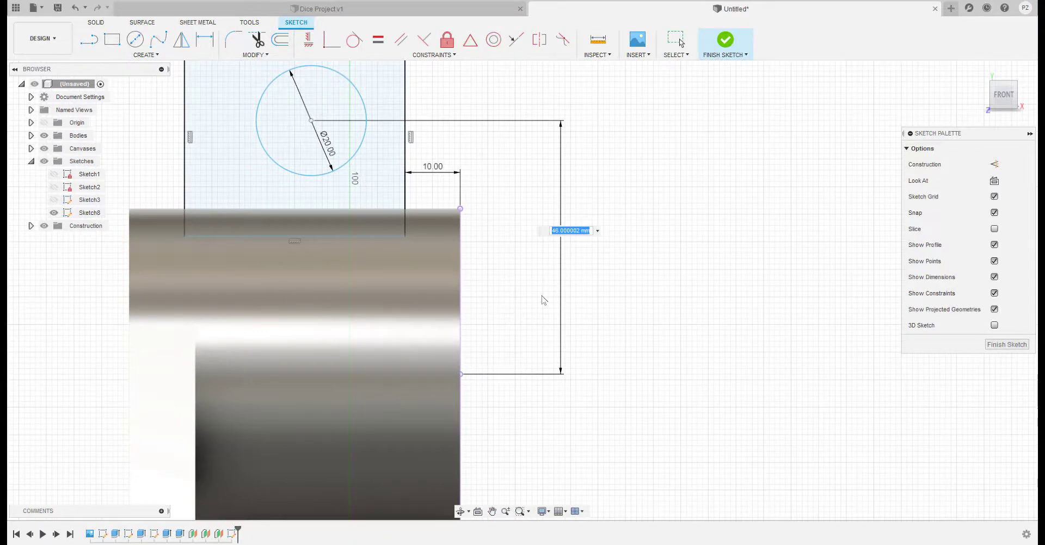
{"action": "type", "text": "50"}
{"action": "key", "text": "Return"}
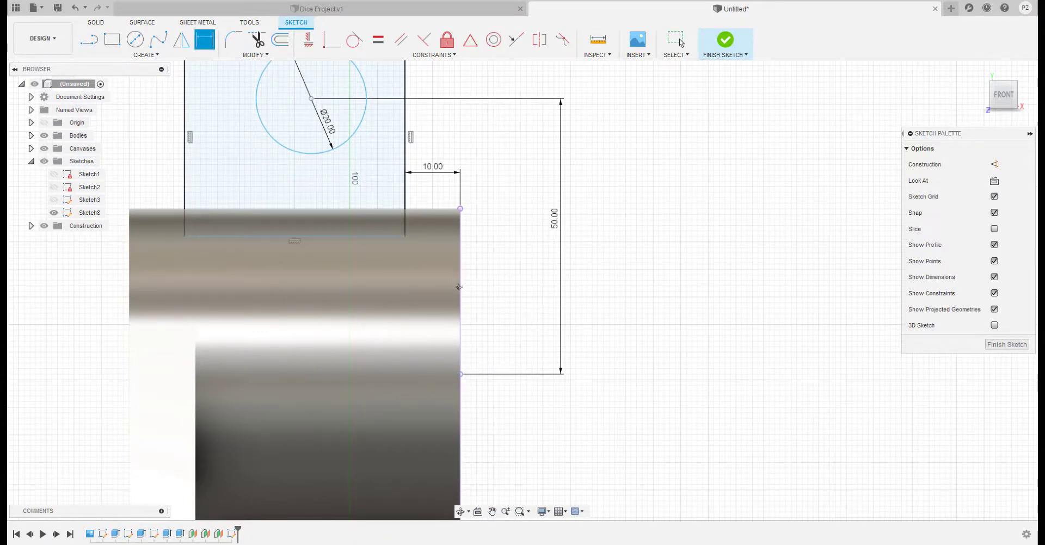
Step: Dimension the circle's centre 20 mm from the rectangle's vertical side farthest from the boss's free end
{"action": "middle_click_drag", "start_coordinate": [458, 288], "coordinate": [528, 410]}
{"action": "middle_click_drag", "start_coordinate": [366, 244], "coordinate": [403, 289]}
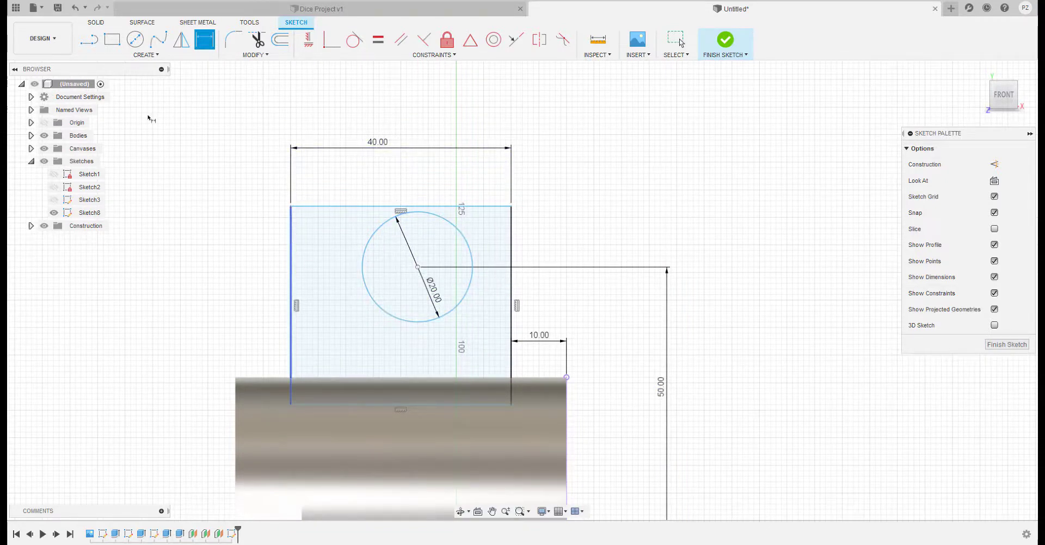
{"action": "left_click", "coordinate": [291, 249]}
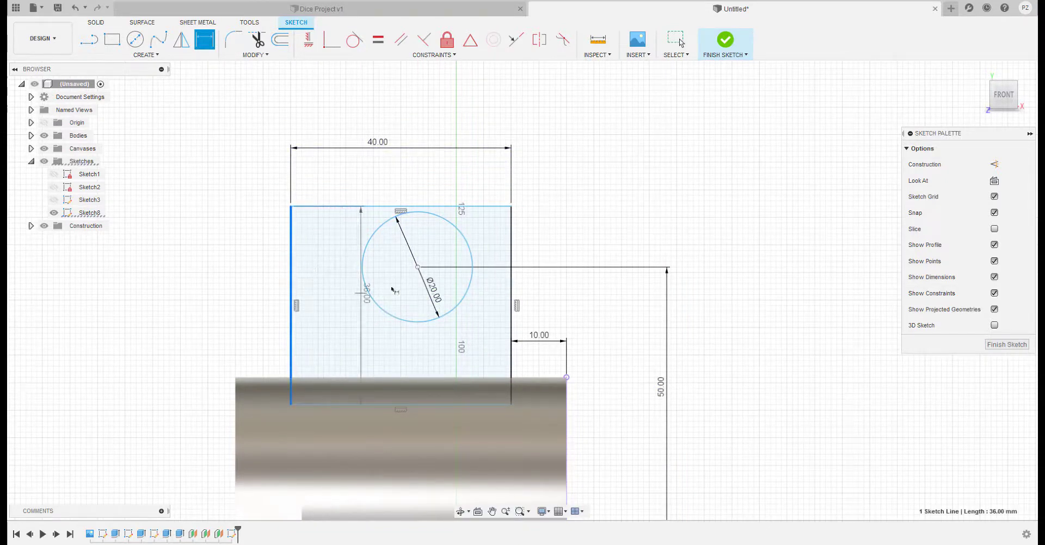
{"action": "left_click", "coordinate": [417, 268]}
{"action": "left_click", "coordinate": [355, 356]}
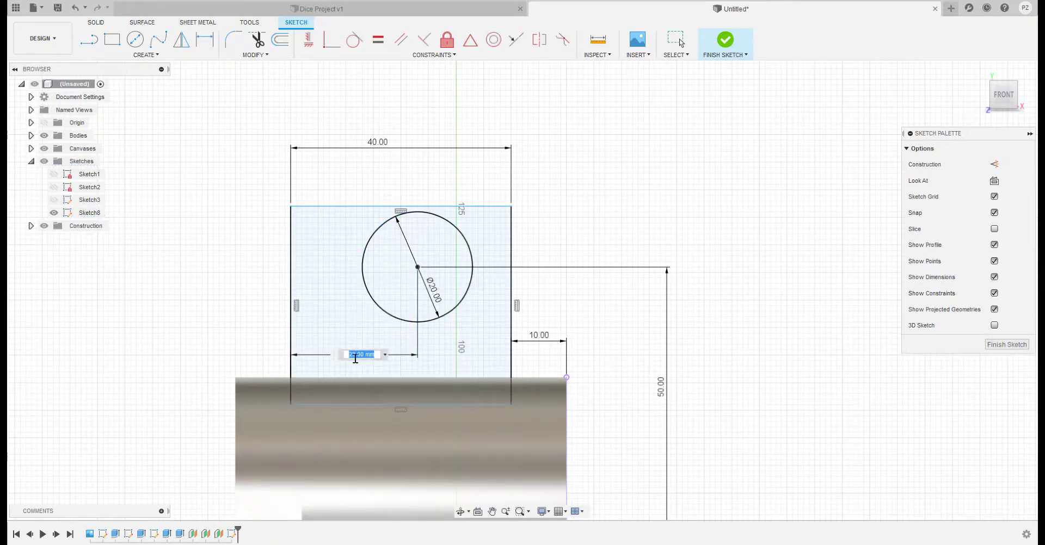
{"action": "type", "text": "20"}
{"action": "key", "text": "Return"}
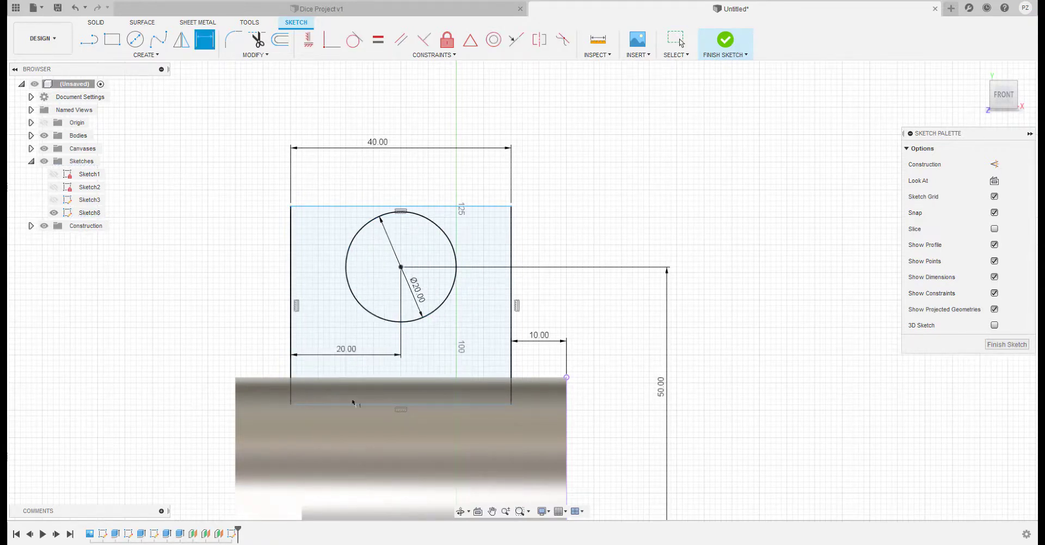
Step: Examine from the front and from an angle how the lug rectangle's lower edge overlaps the cylindrical boss
{"action": "middle_click_drag", "start_coordinate": [433, 407], "coordinate": [403, 371]}
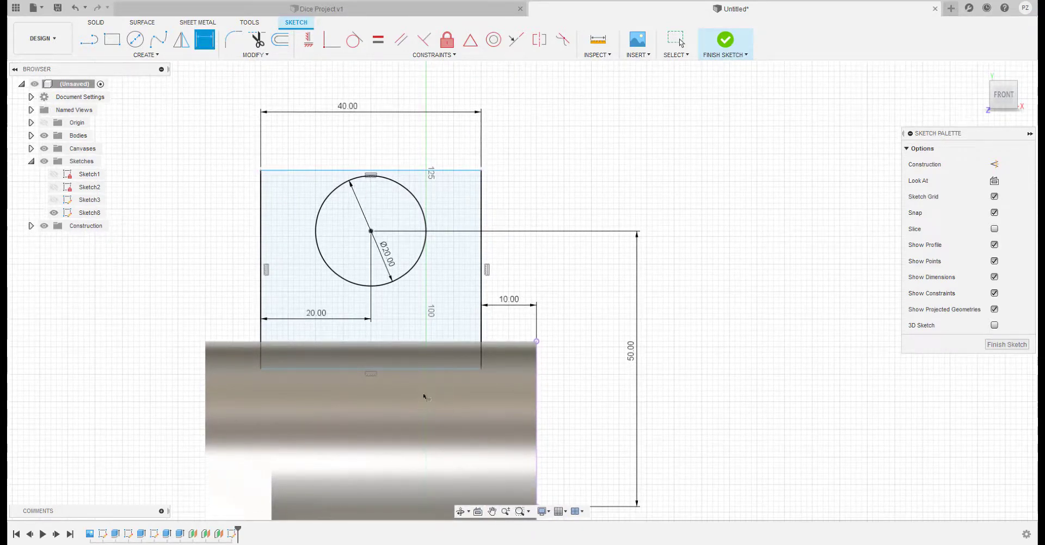
{"action": "middle_click_drag", "start_coordinate": [474, 402], "coordinate": [396, 312]}
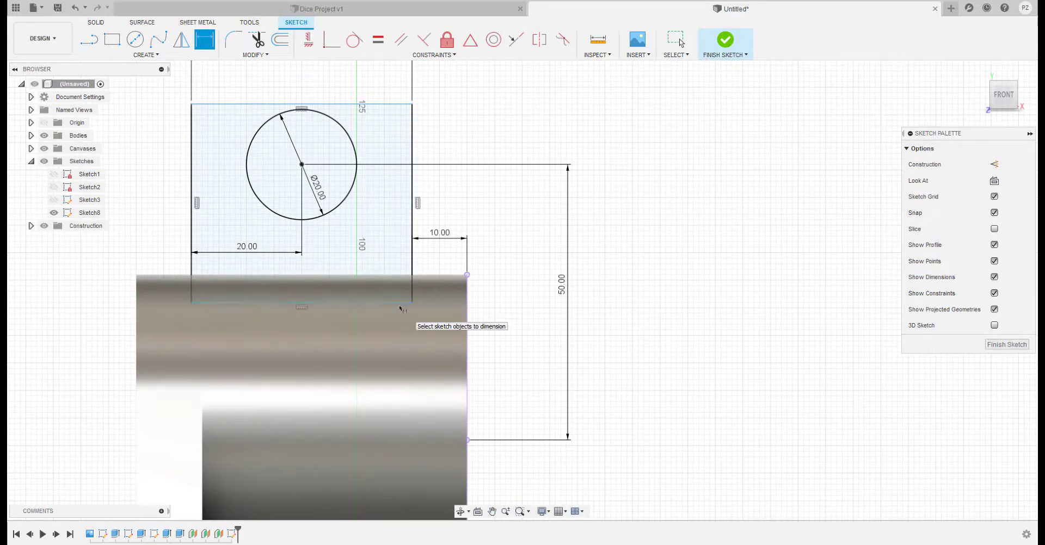
{"action": "key", "text": "Escape"}
{"action": "left_click", "coordinate": [393, 302]}
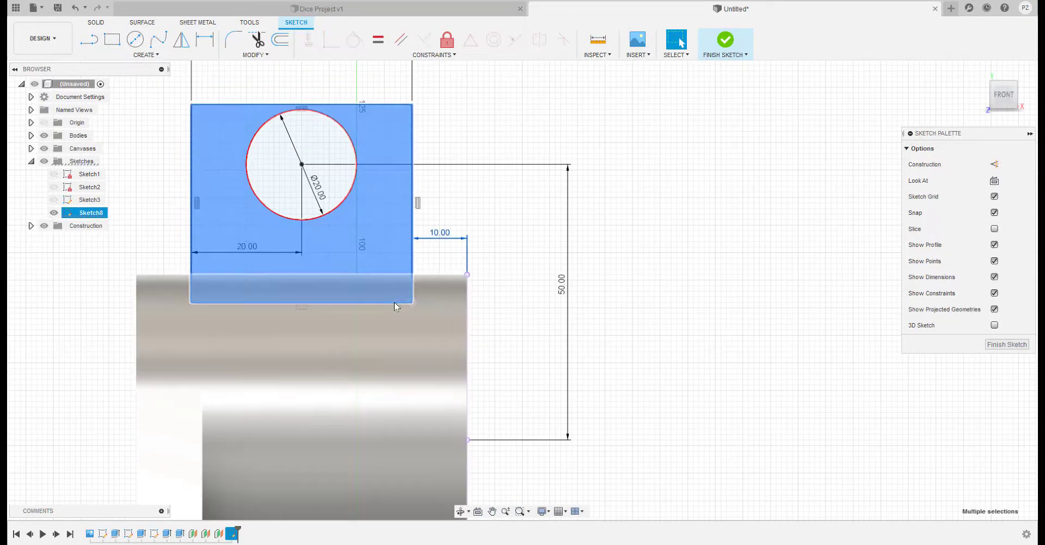
{"action": "left_click", "coordinate": [400, 309]}
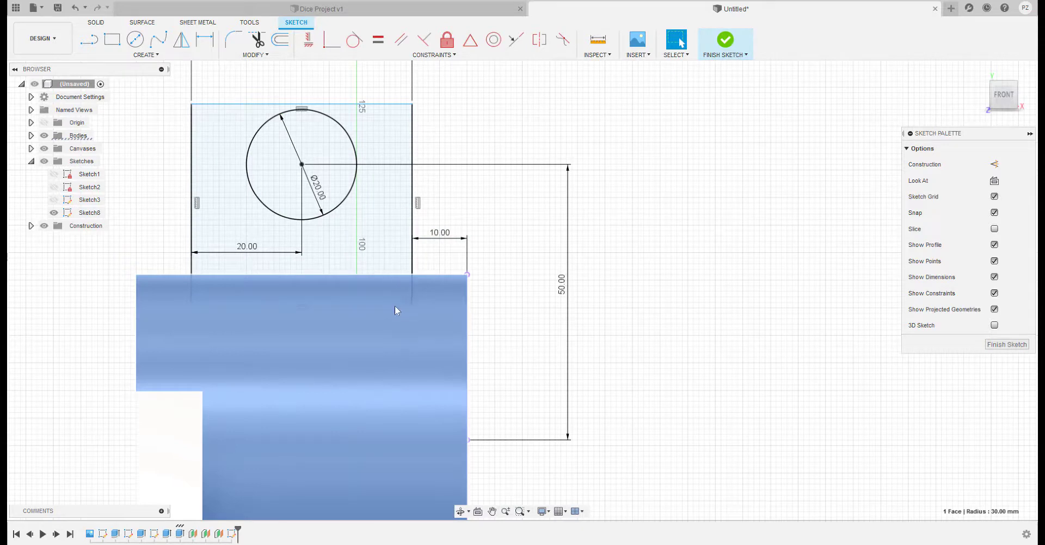
{"action": "mouse_move", "coordinate": [395, 310]}
{"action": "middle_mouse_down", "text": "shift"}
{"action": "mouse_move", "coordinate": [412, 309]}
{"action": "mouse_move", "coordinate": [406, 329]}
{"action": "mouse_move", "coordinate": [439, 312]}
{"action": "mouse_move", "coordinate": [366, 371]}
{"action": "middle_mouse_up", "text": "shift"}
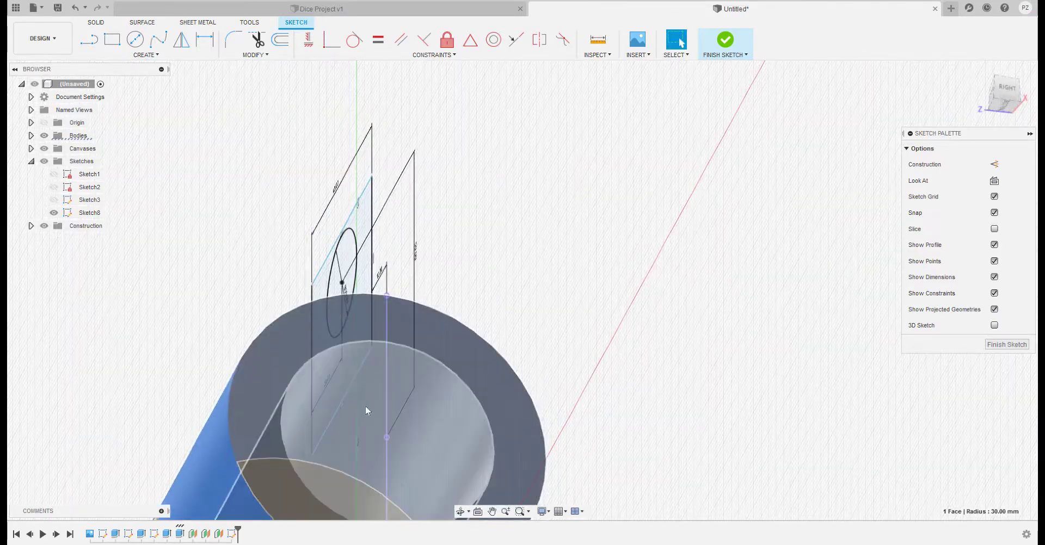
{"action": "middle_click_drag", "start_coordinate": [338, 412], "coordinate": [390, 373], "text": "shift"}
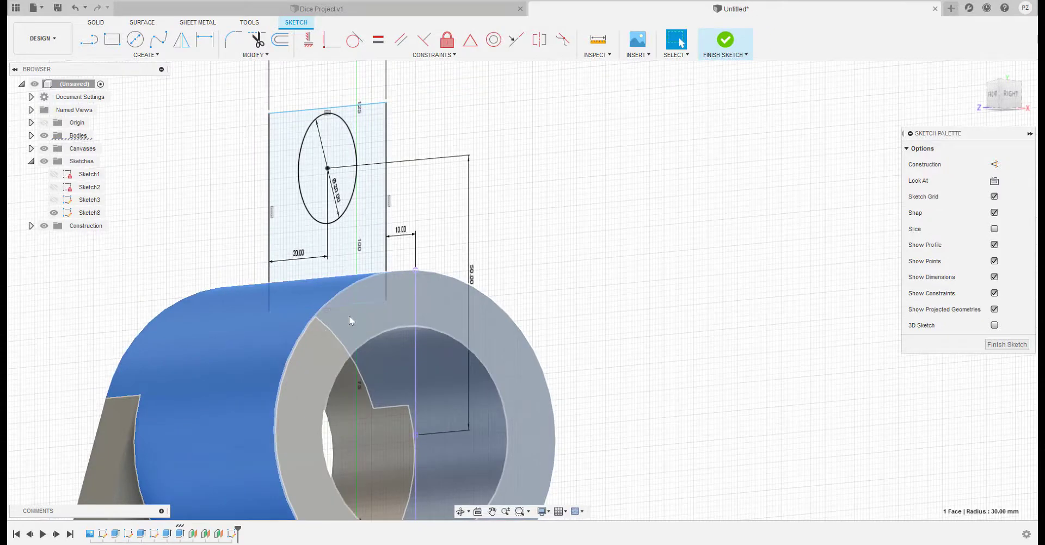
{"action": "mouse_move", "coordinate": [349, 321]}
{"action": "middle_mouse_down", "text": "shift"}
{"action": "mouse_move", "coordinate": [317, 329]}
{"action": "mouse_move", "coordinate": [393, 338]}
{"action": "middle_mouse_up", "text": "shift"}
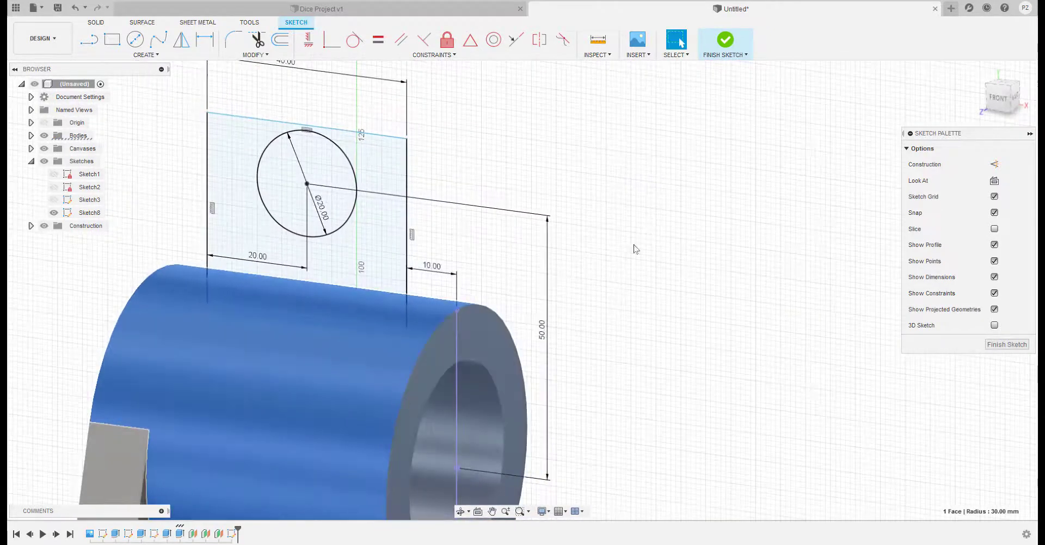
{"action": "left_click", "coordinate": [1000, 97]}
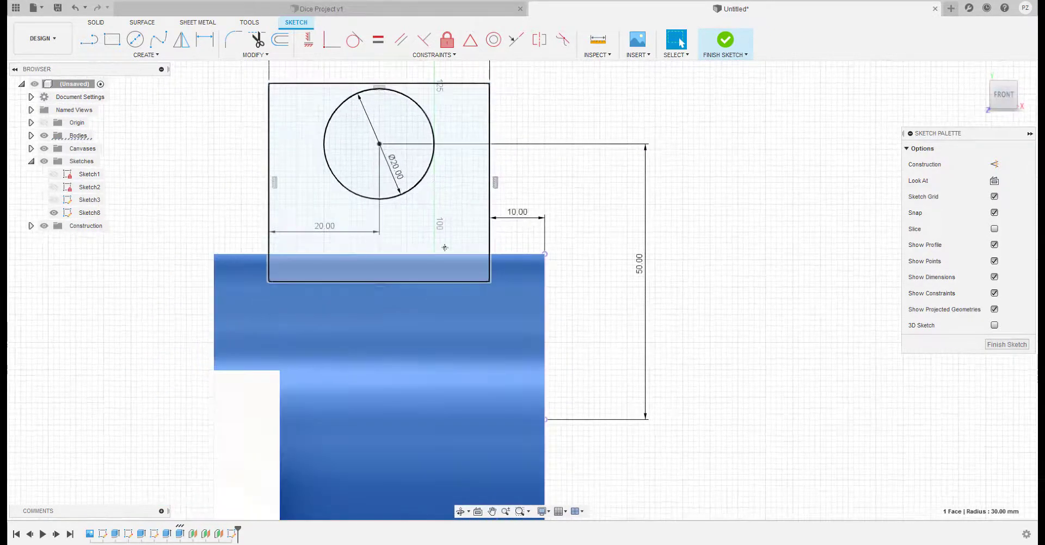
Step: Draw a circle concentric with the 20 mm hole, reaching out to the rectangle's vertical side
{"action": "left_click", "coordinate": [135, 39]}
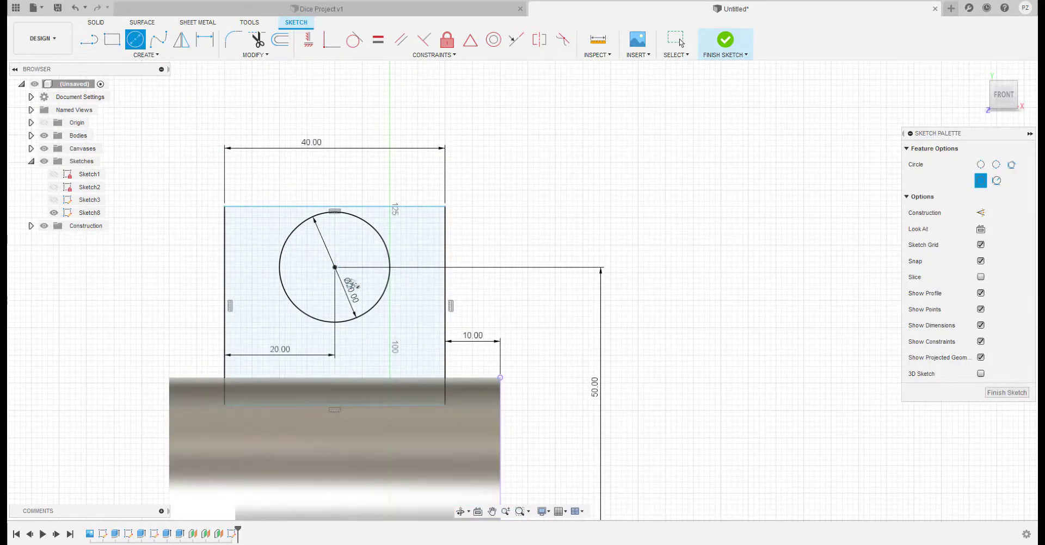
{"action": "left_click", "coordinate": [334, 267]}
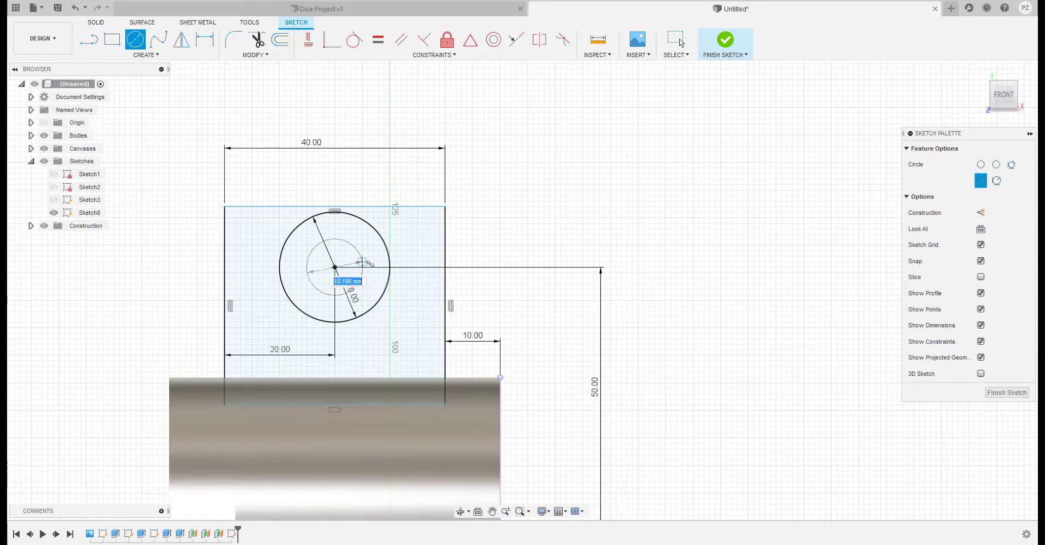
{"action": "left_click", "coordinate": [445, 267]}
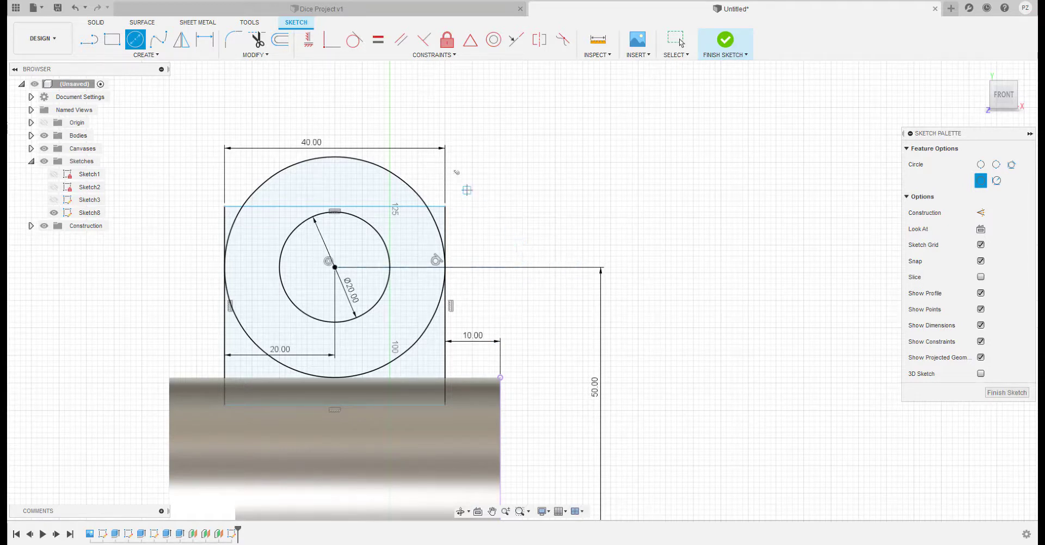
Step: Trim the rectangle's two upper corners outside the large circle and move the 40 mm dimension above the arc
{"action": "left_click", "coordinate": [259, 49]}
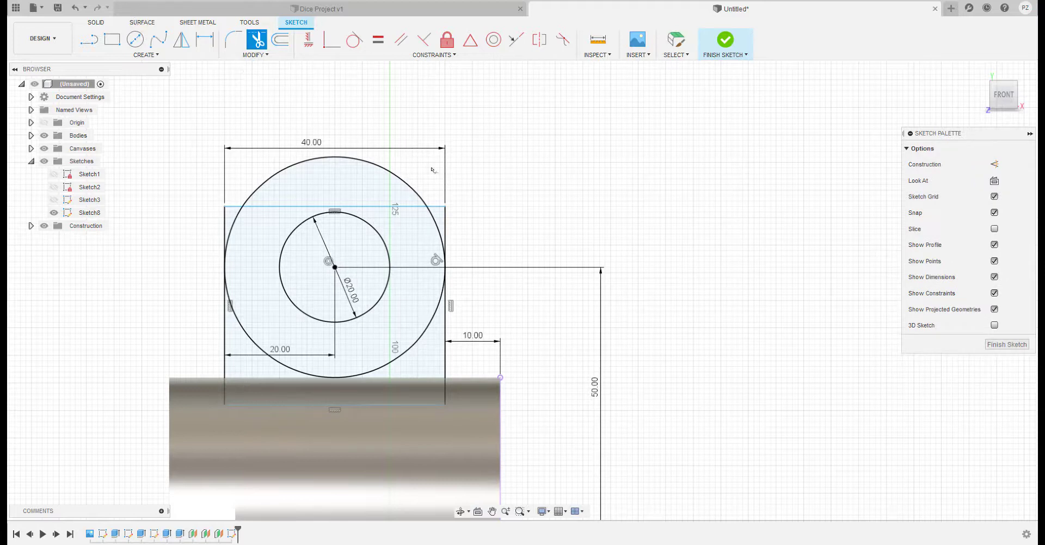
{"action": "scroll", "coordinate": [456, 230], "scroll_direction": "up", "scroll_amount": 4}
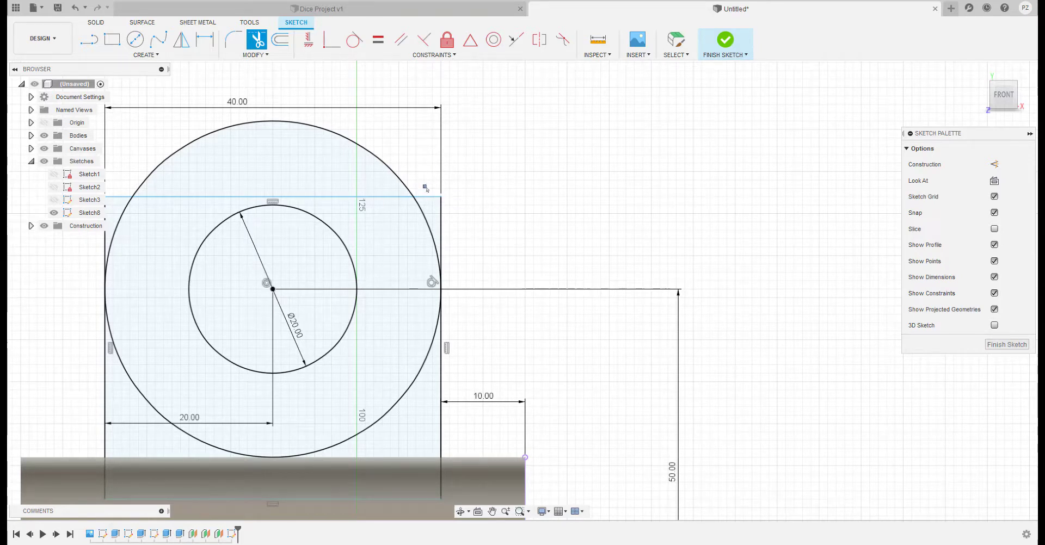
{"action": "left_click", "coordinate": [430, 197]}
{"action": "left_click", "coordinate": [436, 209]}
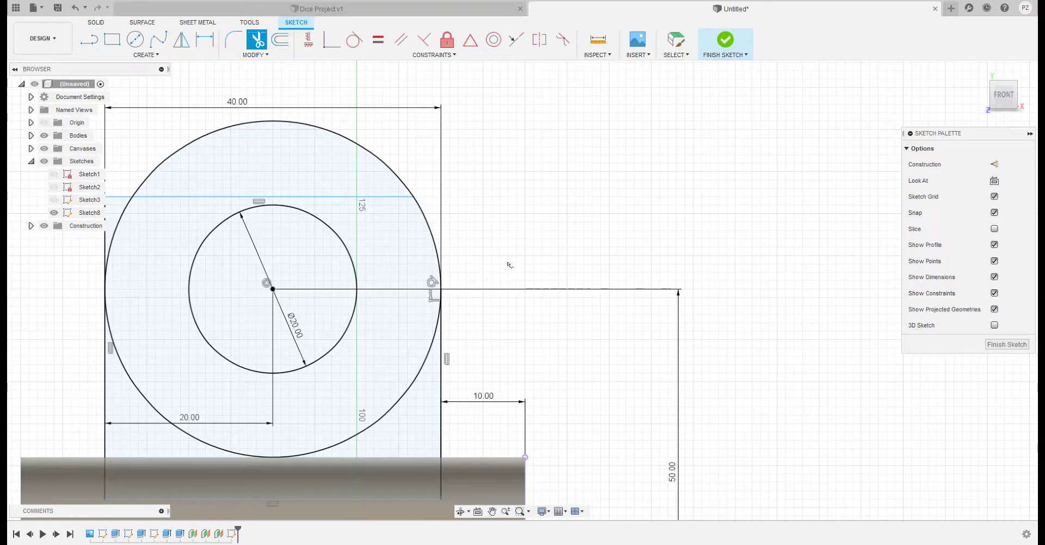
{"action": "middle_click_drag", "start_coordinate": [499, 242], "coordinate": [600, 251]}
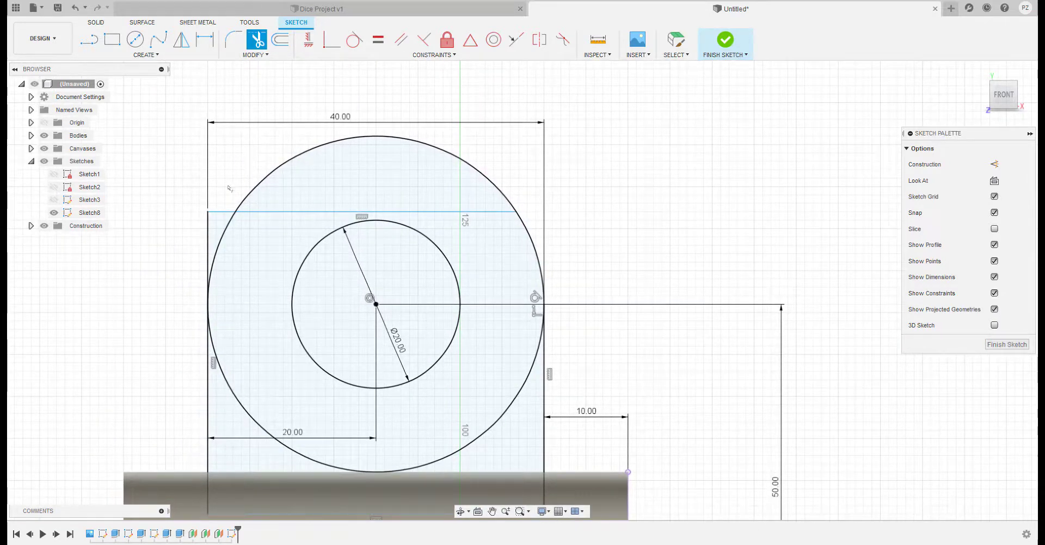
{"action": "left_click", "coordinate": [207, 207]}
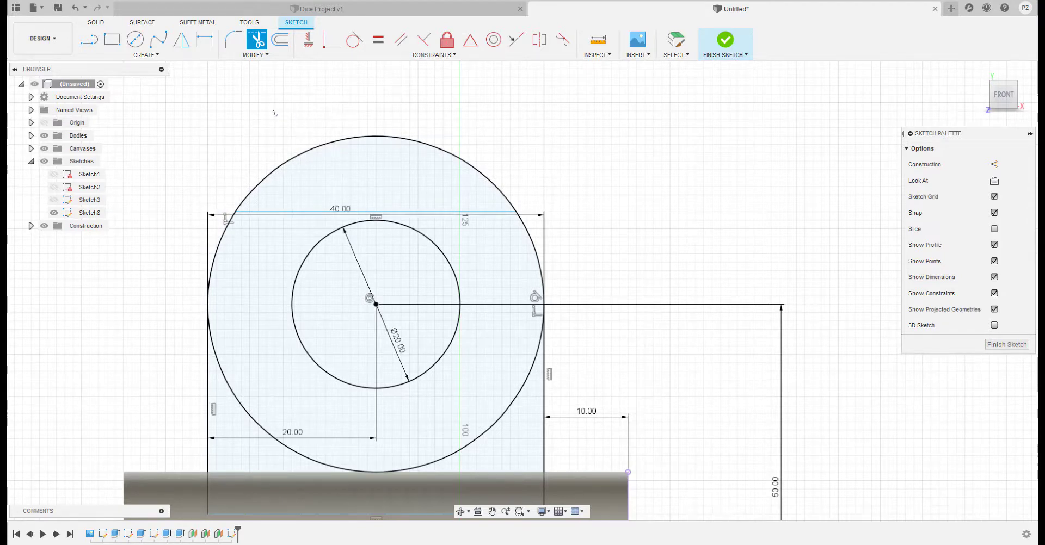
{"action": "key", "text": "Escape"}
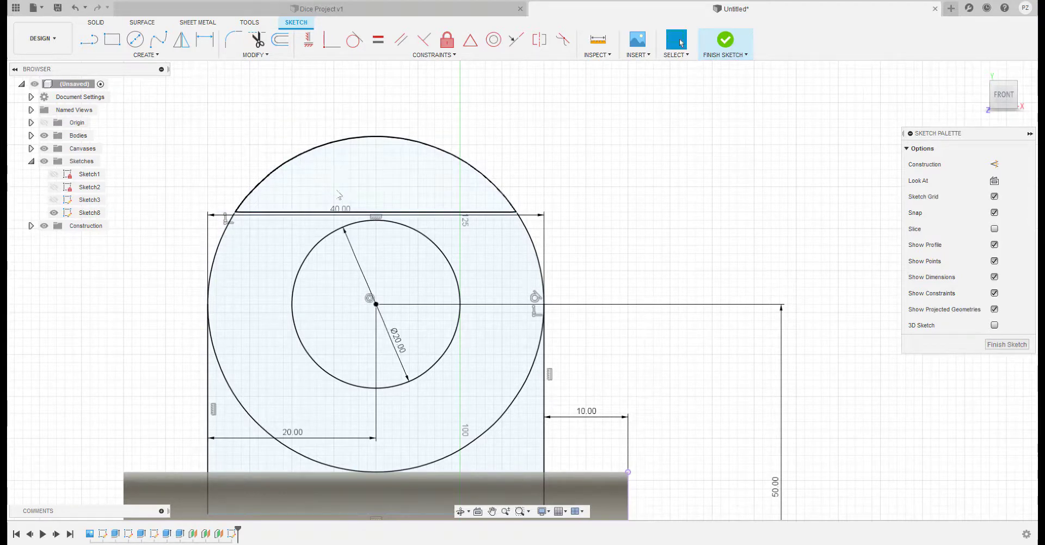
{"action": "left_click_drag", "start_coordinate": [342, 214], "coordinate": [329, 80]}
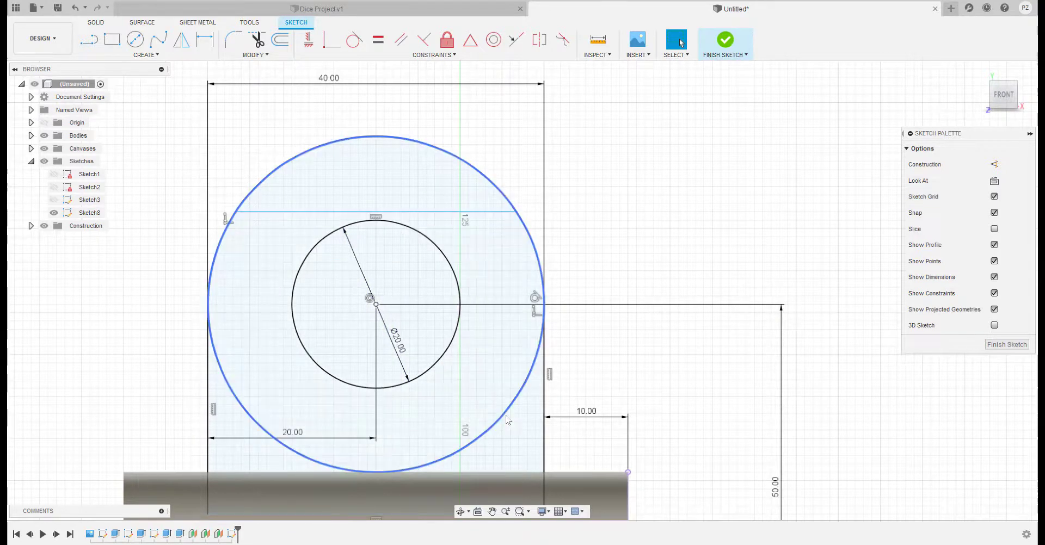
Step: Trim the rectangle's upper edge and the large circle's lower arc to leave a round-topped lug outline, and finish the sketch
{"action": "left_click", "coordinate": [259, 48]}
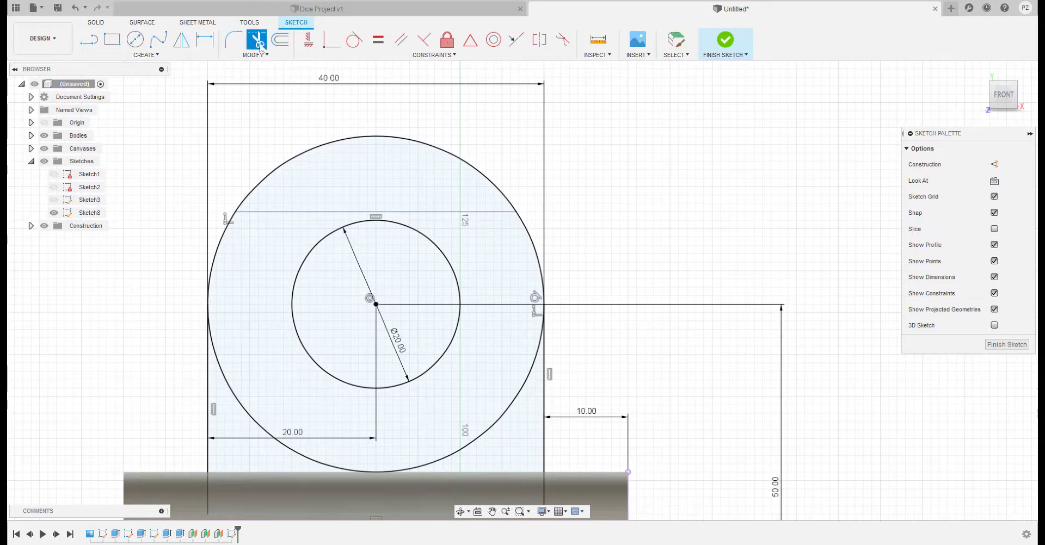
{"action": "left_click", "coordinate": [300, 211]}
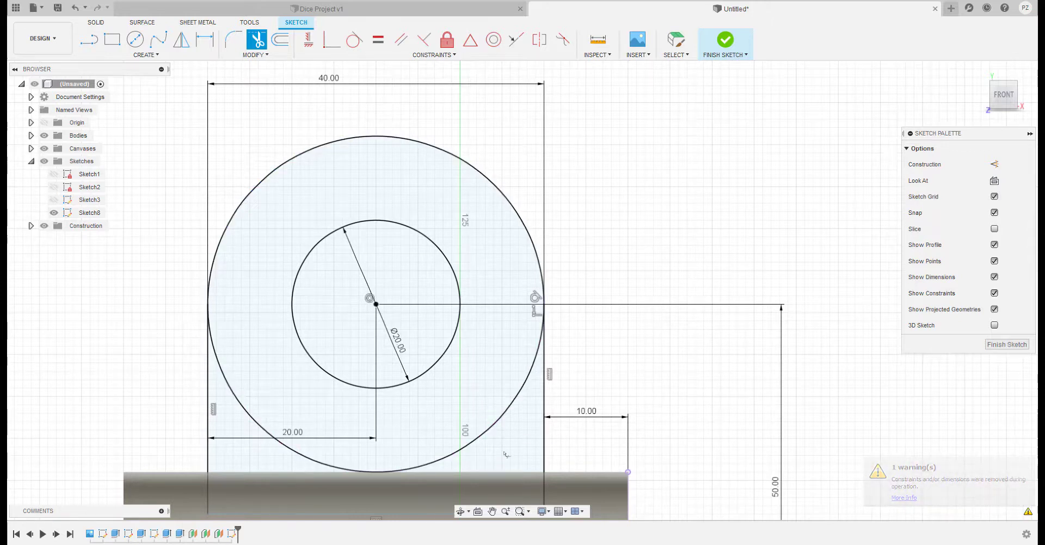
{"action": "left_click", "coordinate": [493, 424]}
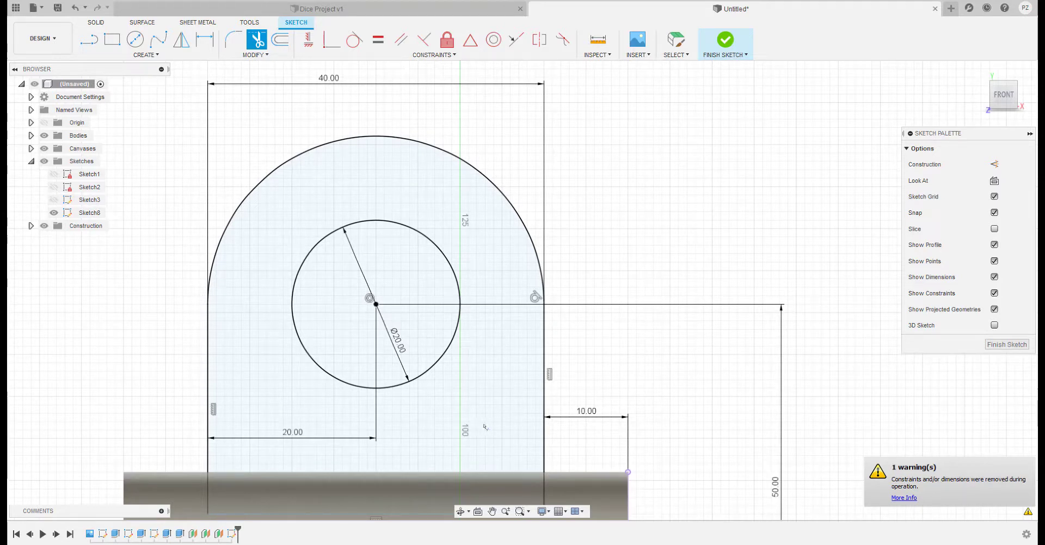
{"action": "left_click", "coordinate": [725, 44]}
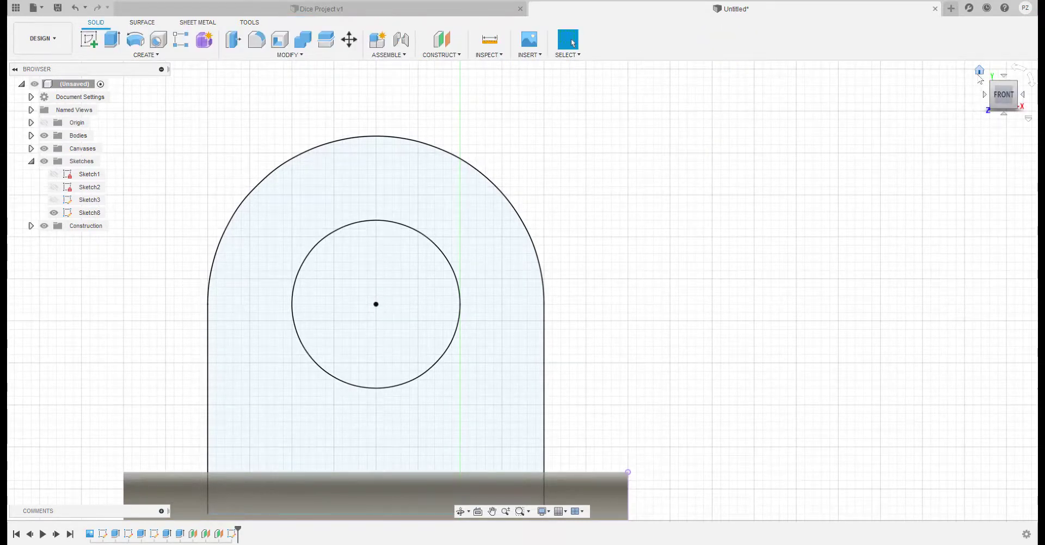
Step: Set up an Extrude of the lug profile without its hole, with a distance of 30 mm and the Join operation
{"action": "left_click", "coordinate": [979, 71]}
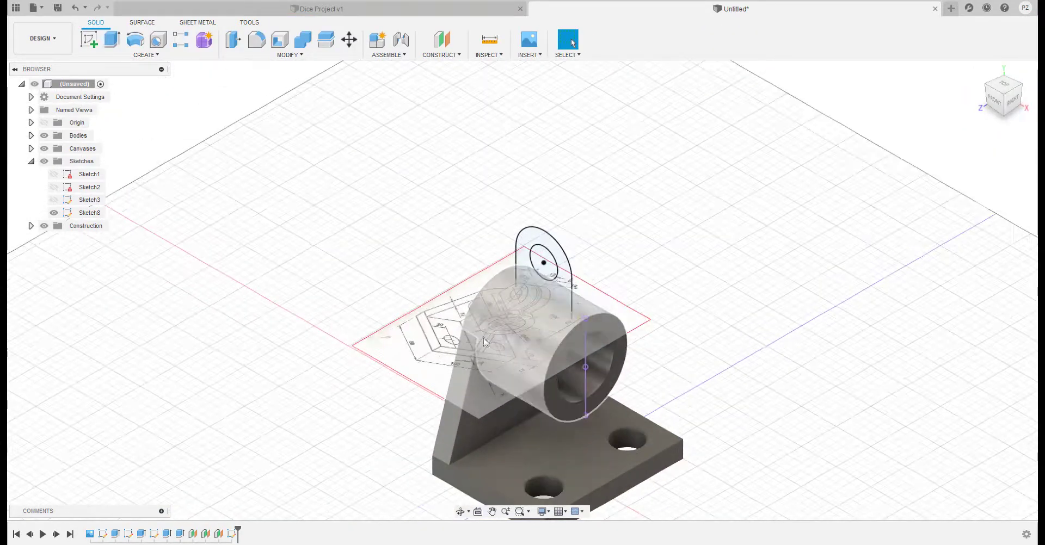
{"action": "scroll", "coordinate": [483, 337], "scroll_direction": "up", "scroll_amount": 4}
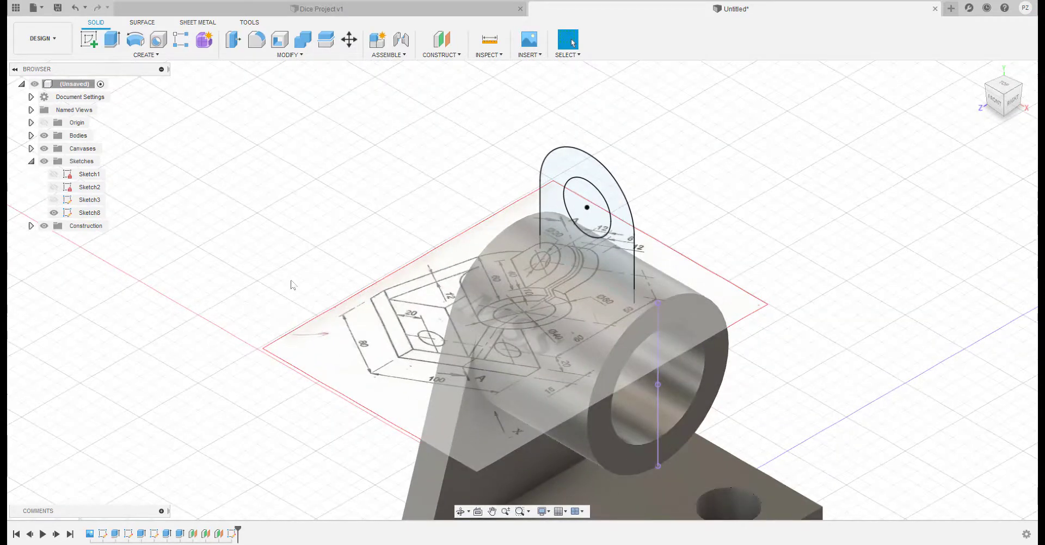
{"action": "mouse_move", "coordinate": [282, 260]}
{"action": "middle_mouse_down", "text": "shift"}
{"action": "mouse_move", "coordinate": [303, 271]}
{"action": "mouse_move", "coordinate": [407, 237]}
{"action": "middle_mouse_up", "text": "shift"}
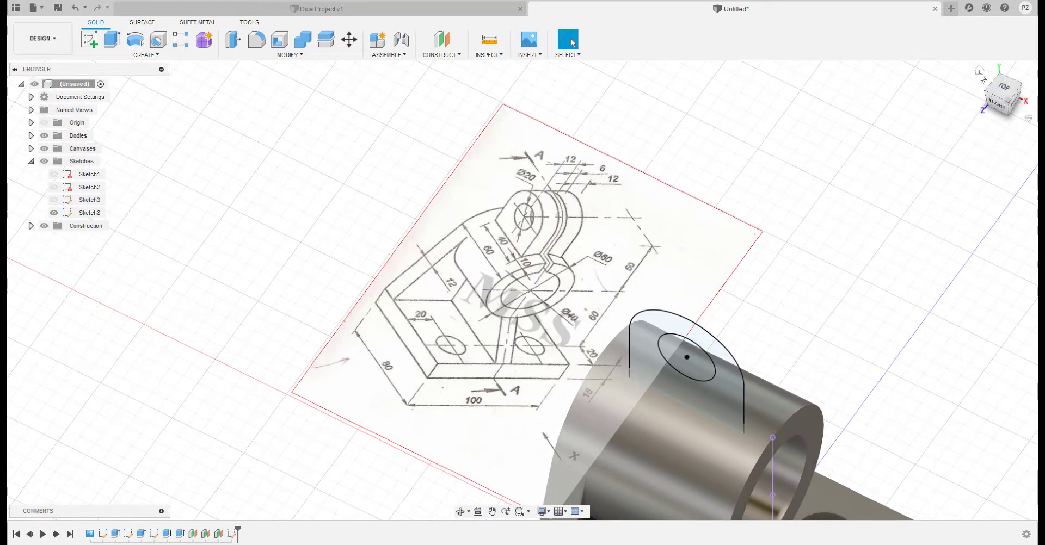
{"action": "left_click", "coordinate": [979, 69]}
{"action": "scroll", "coordinate": [619, 284], "scroll_direction": "up", "scroll_amount": 5}
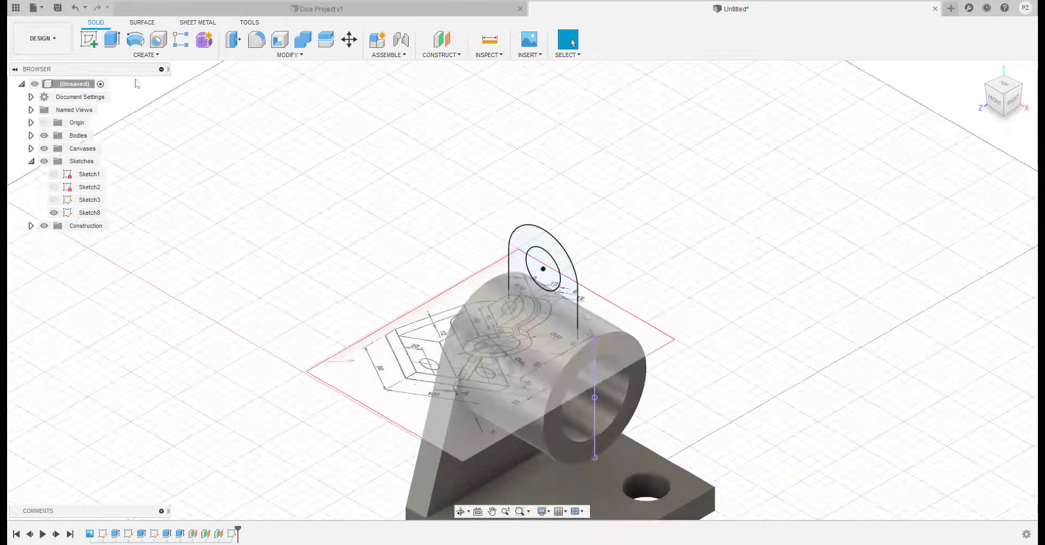
{"action": "left_click", "coordinate": [111, 46]}
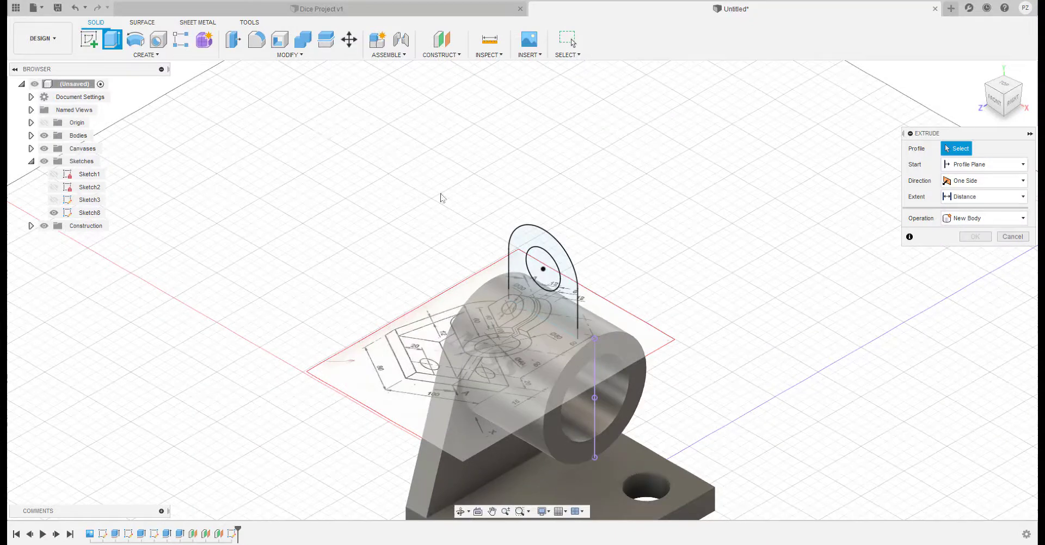
{"action": "left_click", "coordinate": [524, 246]}
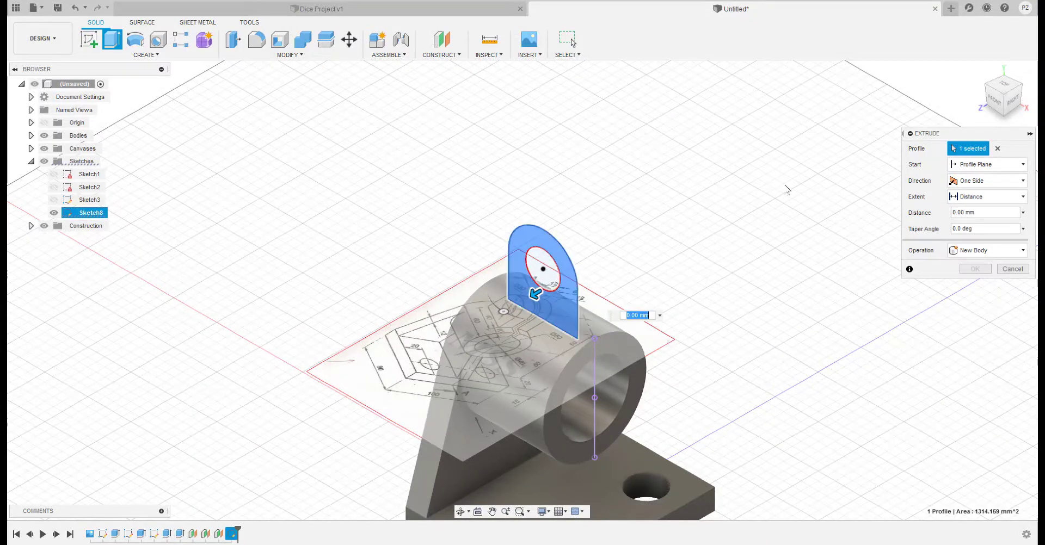
{"action": "left_click", "coordinate": [983, 213]}
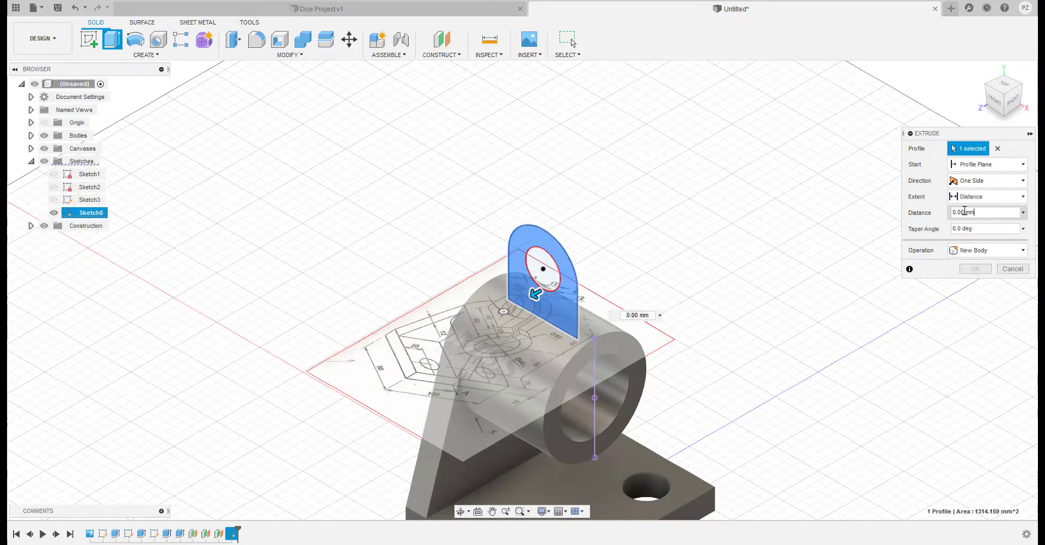
{"action": "type", "text": "30"}
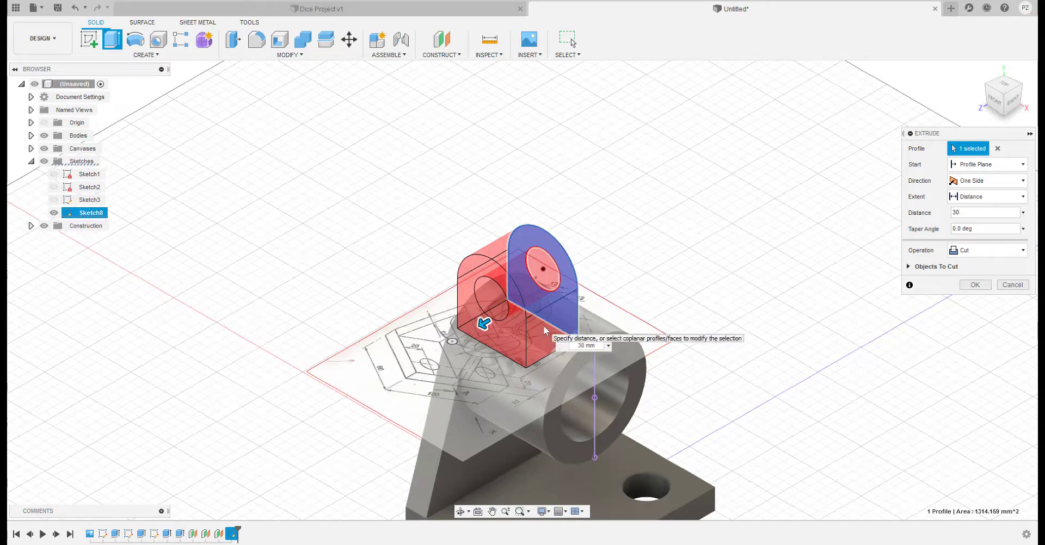
{"action": "left_click", "coordinate": [1023, 252]}
{"action": "left_click", "coordinate": [967, 265]}
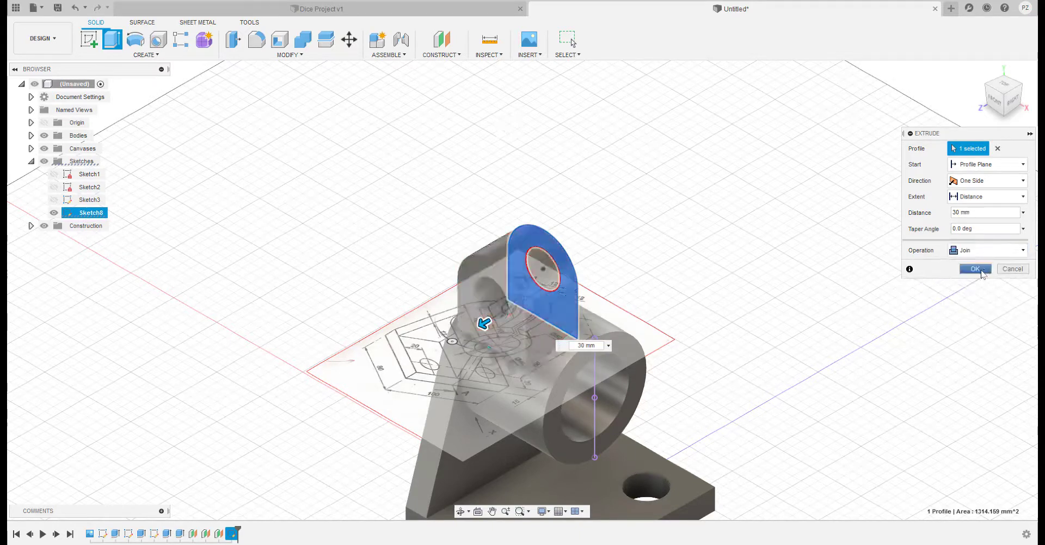
Step: Make the lug extrusion symmetric with a distance of 15 mm per side and confirm it joined to the boss
{"action": "middle_click_drag", "start_coordinate": [713, 377], "coordinate": [685, 352], "text": "shift"}
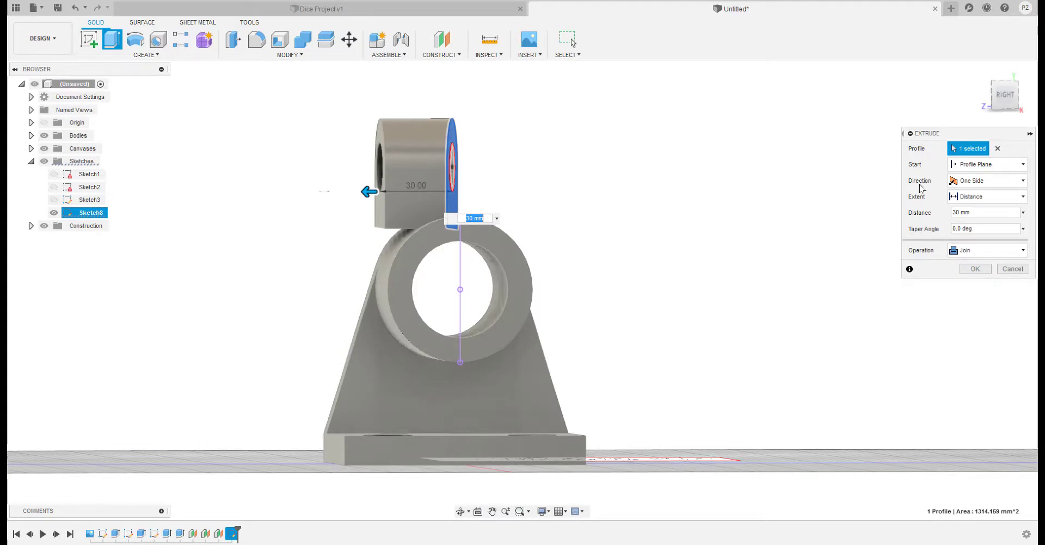
{"action": "left_click", "coordinate": [1023, 181]}
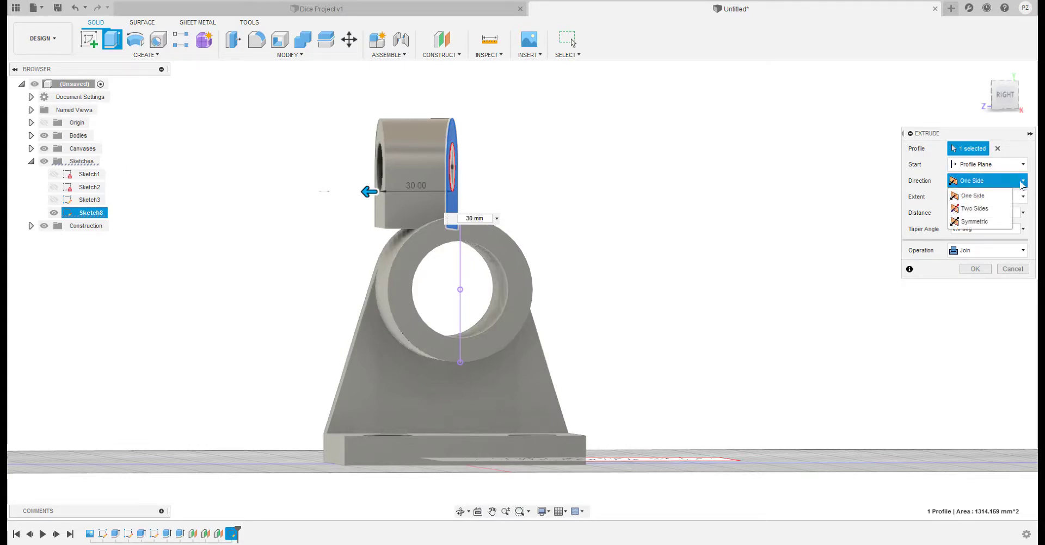
{"action": "left_click", "coordinate": [986, 226]}
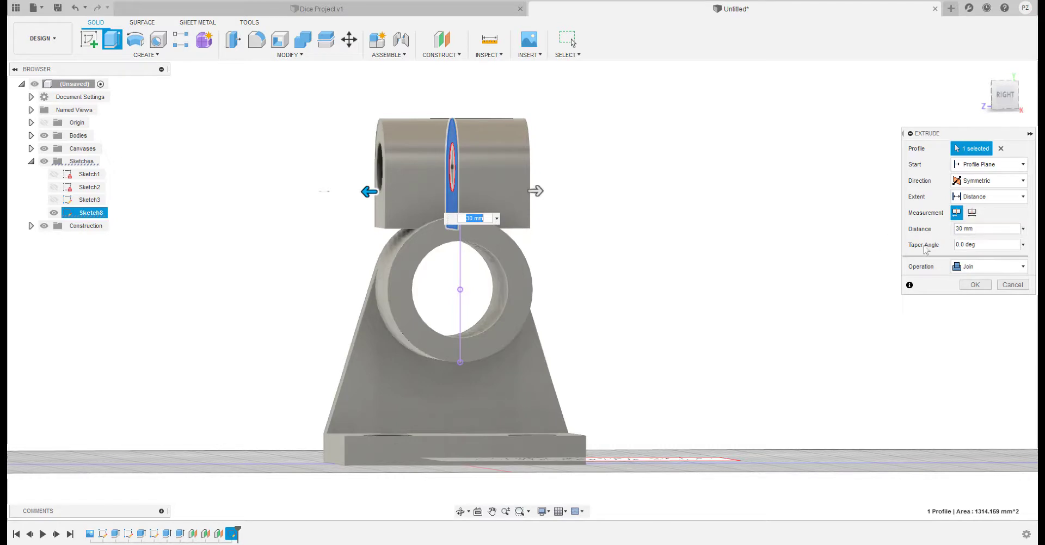
{"action": "left_click", "coordinate": [982, 229]}
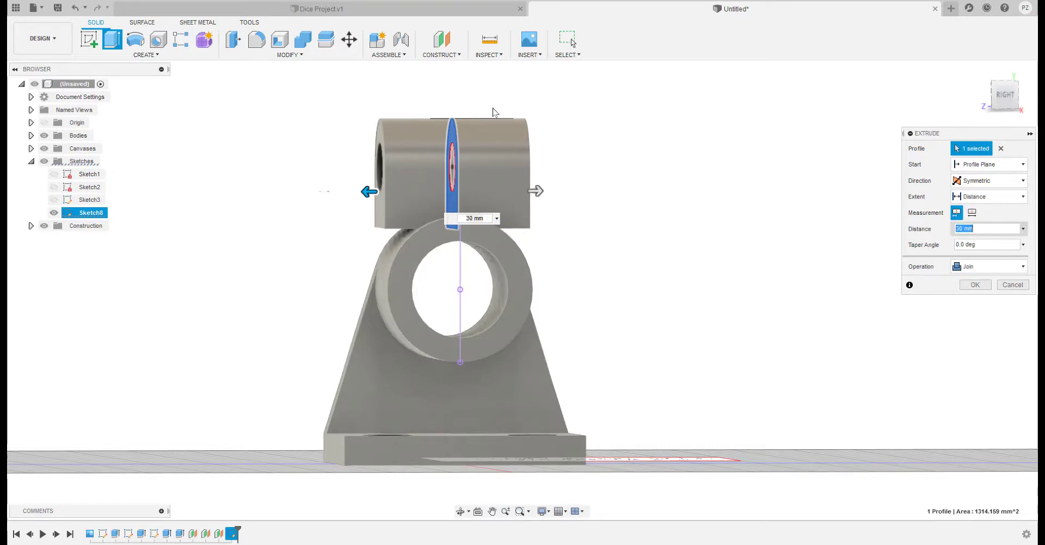
{"action": "type", "text": "15"}
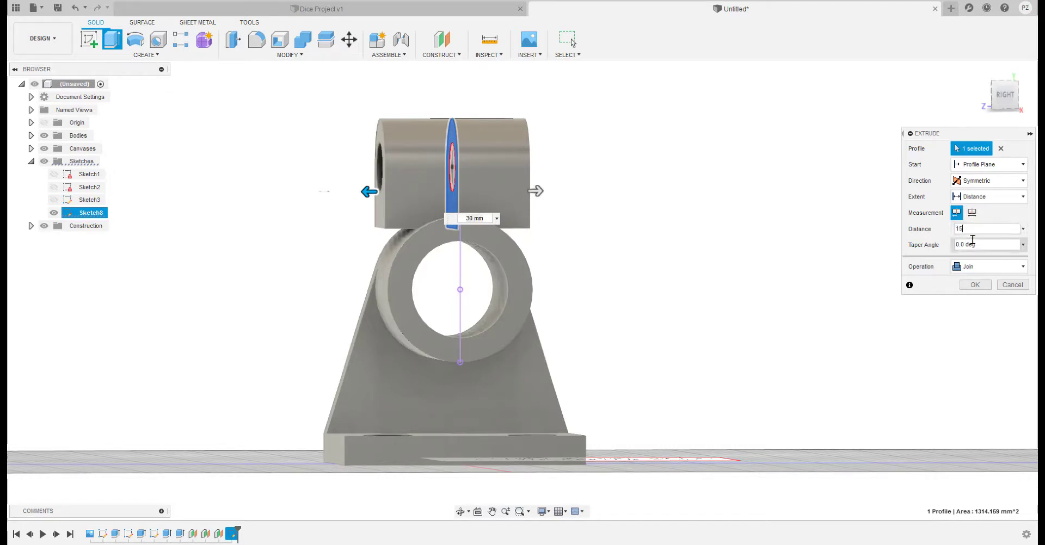
{"action": "middle_click_drag", "start_coordinate": [598, 279], "coordinate": [555, 274], "text": "shift"}
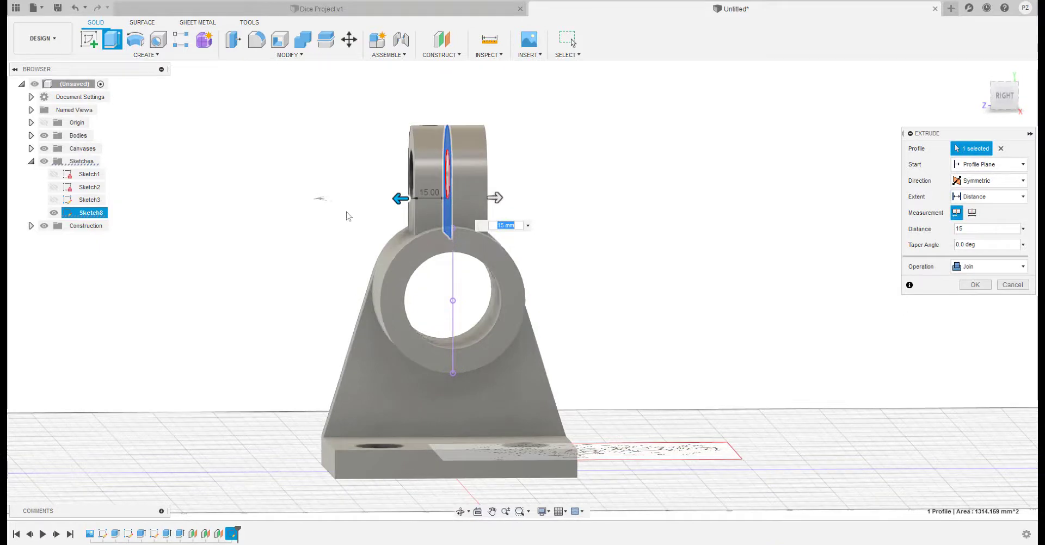
{"action": "middle_click_drag", "start_coordinate": [349, 215], "coordinate": [459, 248], "text": "shift"}
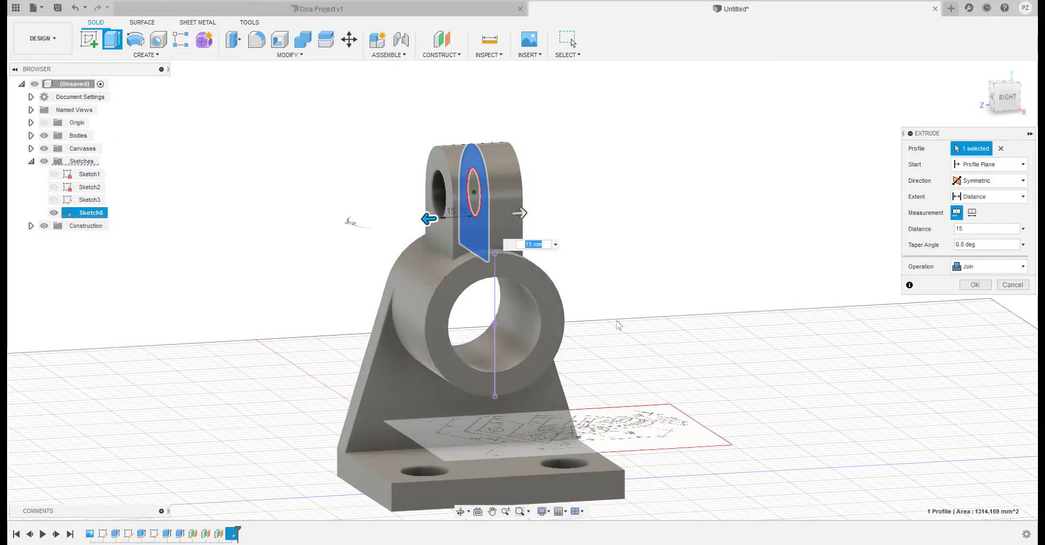
{"action": "middle_click_drag", "start_coordinate": [314, 157], "coordinate": [719, 326], "text": "shift"}
{"action": "left_click", "coordinate": [975, 285]}
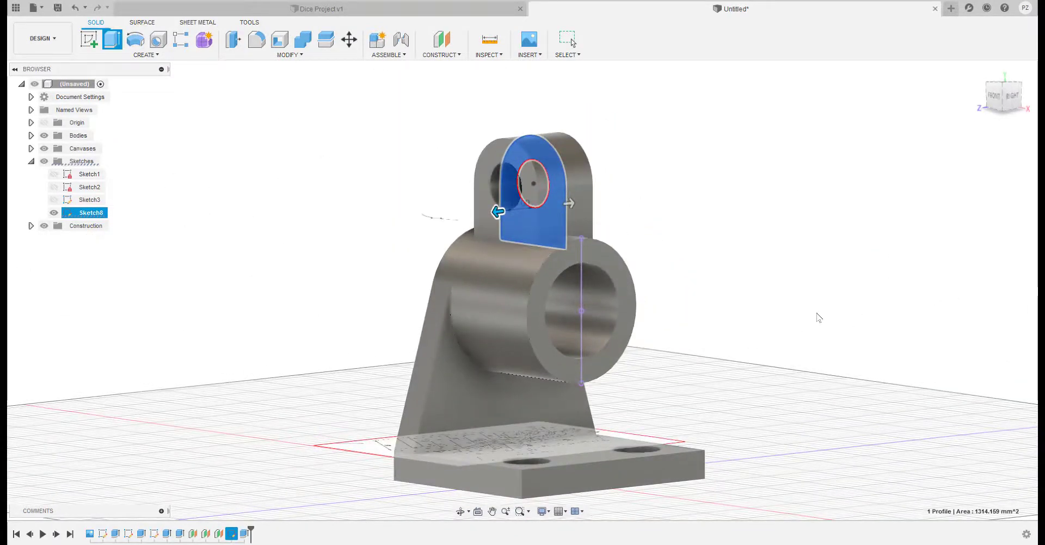
{"action": "left_click", "coordinate": [762, 289]}
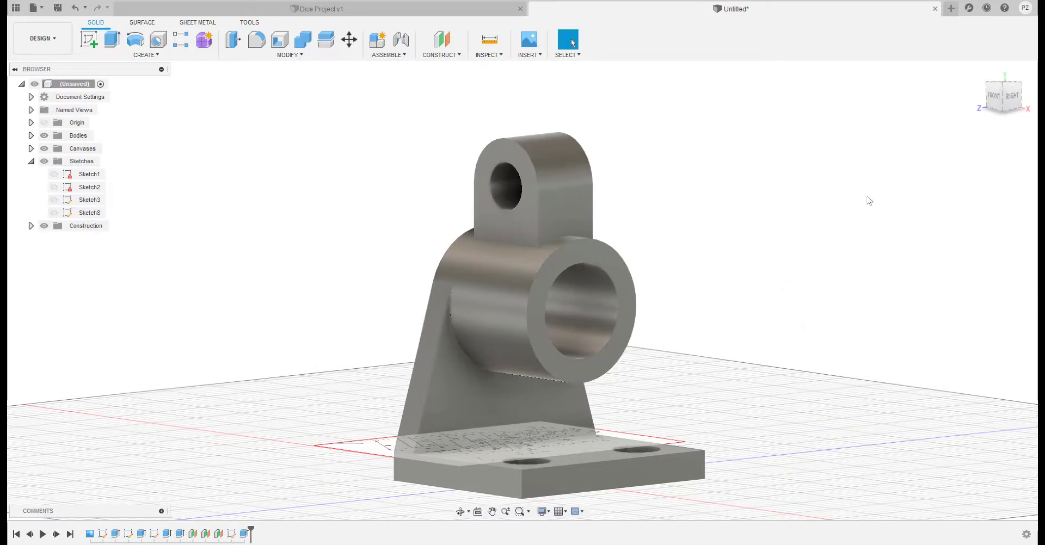
Step: Check the lug's slot dimensions on the reference drawing and start a sketch on the boss's ring-shaped end face
{"action": "middle_click_drag", "start_coordinate": [722, 261], "coordinate": [748, 310], "text": "shift"}
{"action": "scroll", "coordinate": [434, 292], "scroll_direction": "up", "scroll_amount": 6}
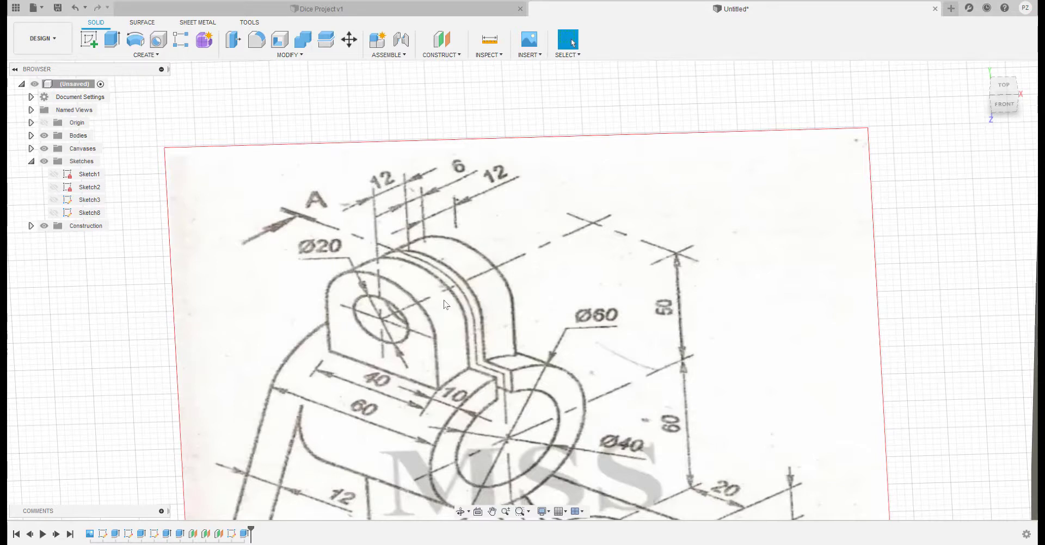
{"action": "scroll", "coordinate": [488, 376], "scroll_direction": "up", "scroll_amount": 1}
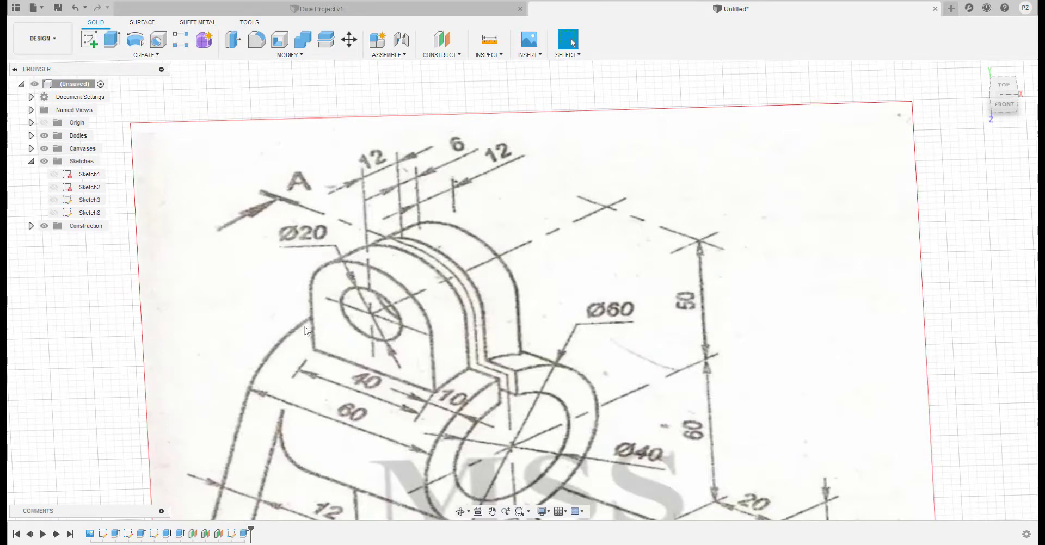
{"action": "scroll", "coordinate": [410, 345], "scroll_direction": "up", "scroll_amount": 2}
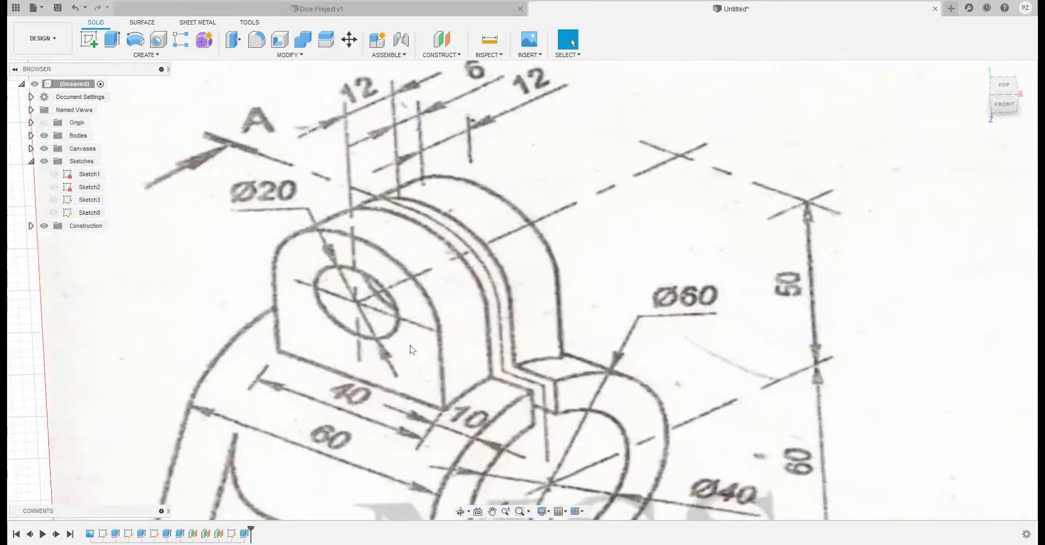
{"action": "scroll", "coordinate": [412, 346], "scroll_direction": "down", "scroll_amount": 8}
{"action": "mouse_move", "coordinate": [634, 369]}
{"action": "middle_mouse_down", "text": "shift"}
{"action": "mouse_move", "coordinate": [611, 370]}
{"action": "mouse_move", "coordinate": [536, 315]}
{"action": "middle_mouse_up", "text": "shift"}
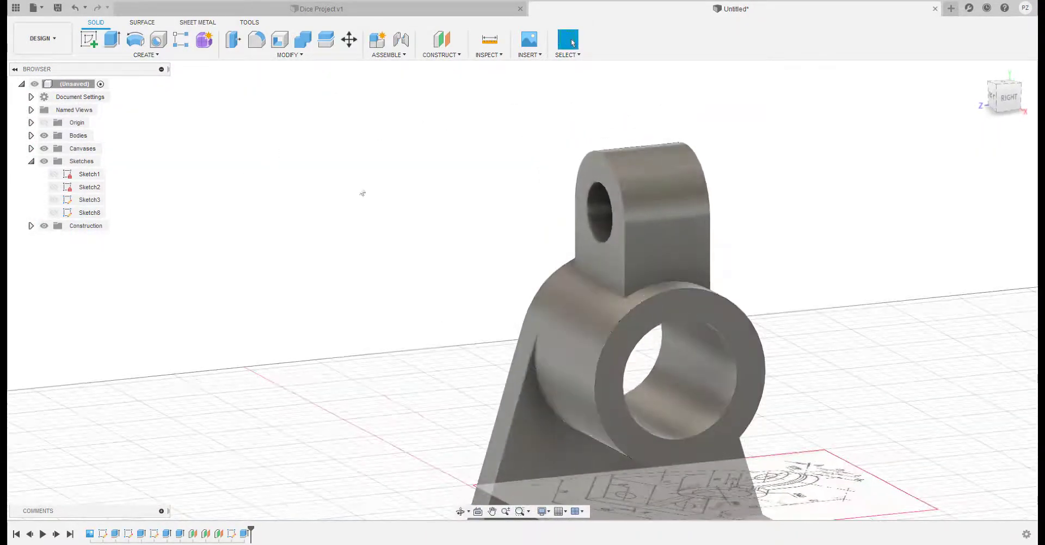
{"action": "left_click", "coordinate": [89, 39]}
{"action": "middle_click_drag", "start_coordinate": [669, 187], "coordinate": [754, 222], "text": "shift"}
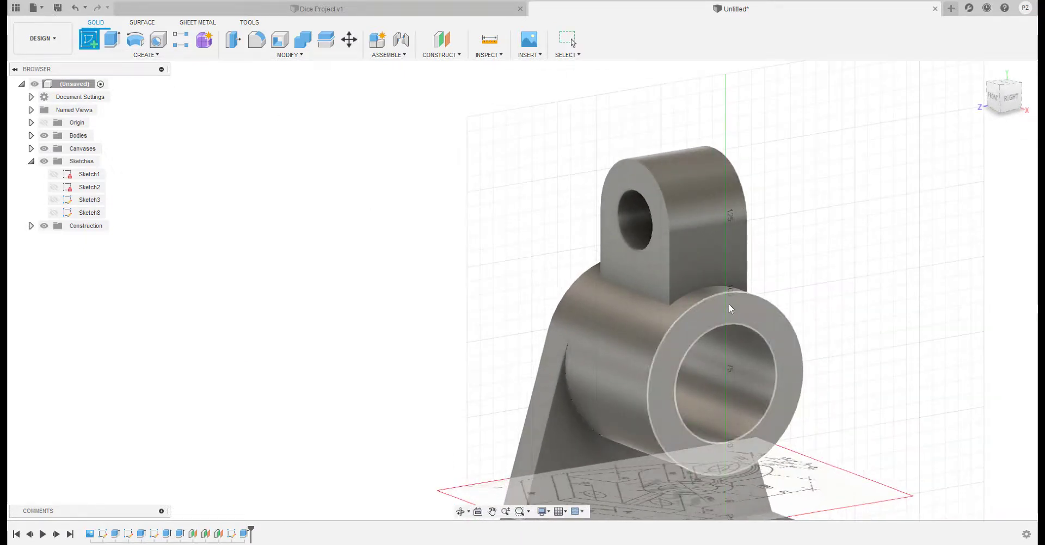
{"action": "left_click", "coordinate": [731, 307]}
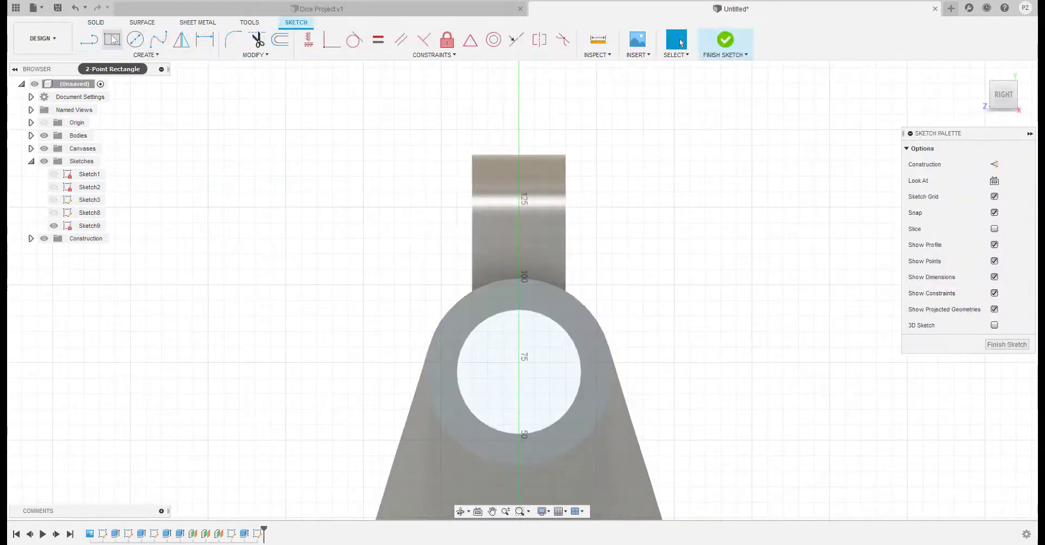
{"action": "key", "text": "r"}
{"action": "left_click", "coordinate": [509, 322]}
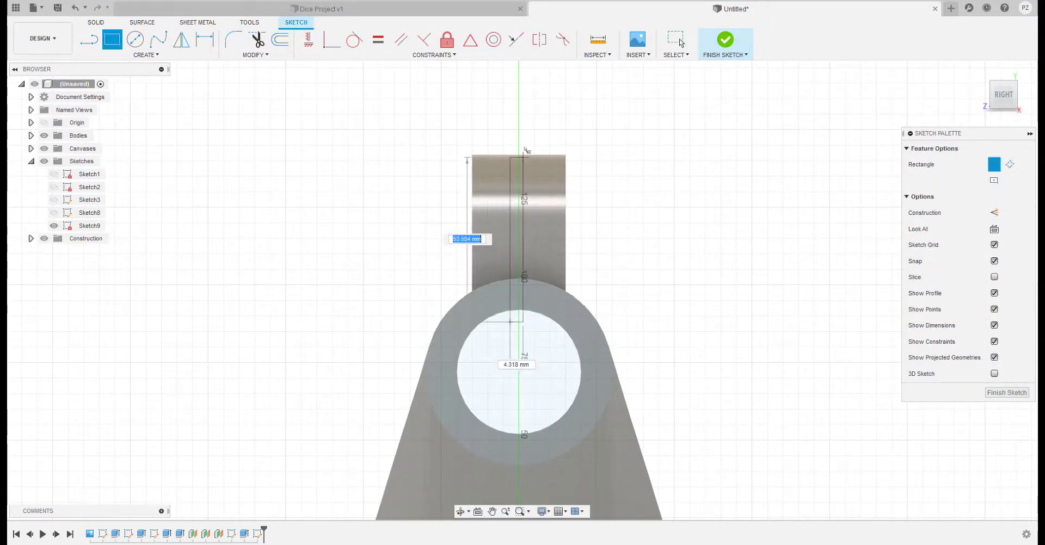
{"action": "left_click", "coordinate": [518, 114]}
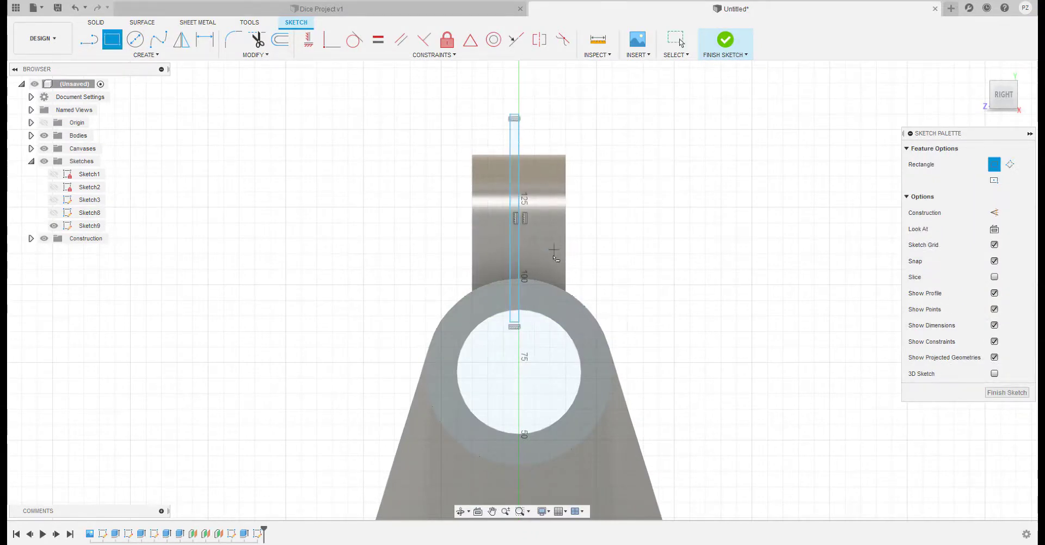
{"action": "key", "text": "Escape"}
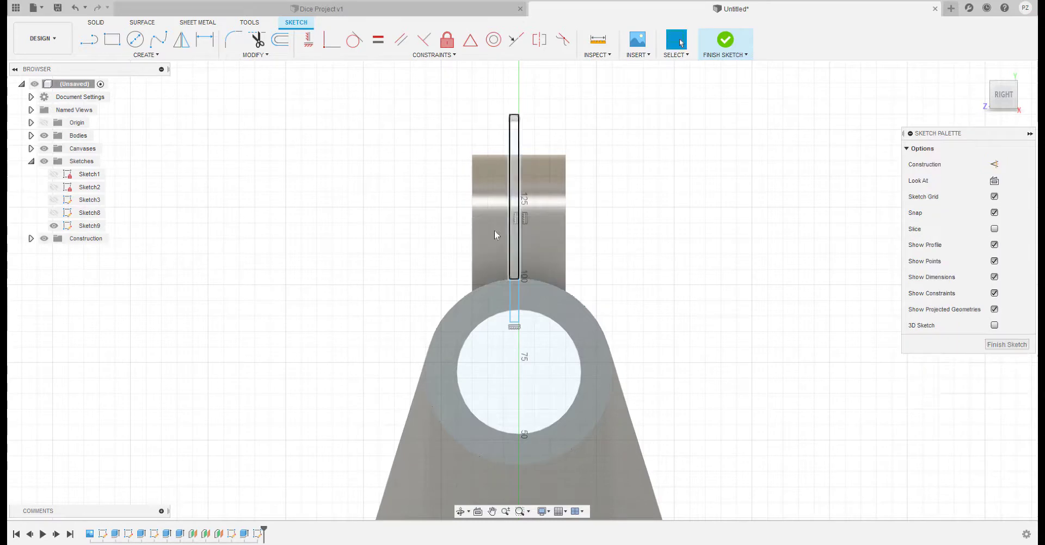
{"action": "key", "text": "ctrl+z"}
Step: Draw a narrow upright rectangle about 8 mm wide and 69 mm tall, from inside the boss bore to above the lug
{"action": "left_click", "coordinate": [112, 39]}
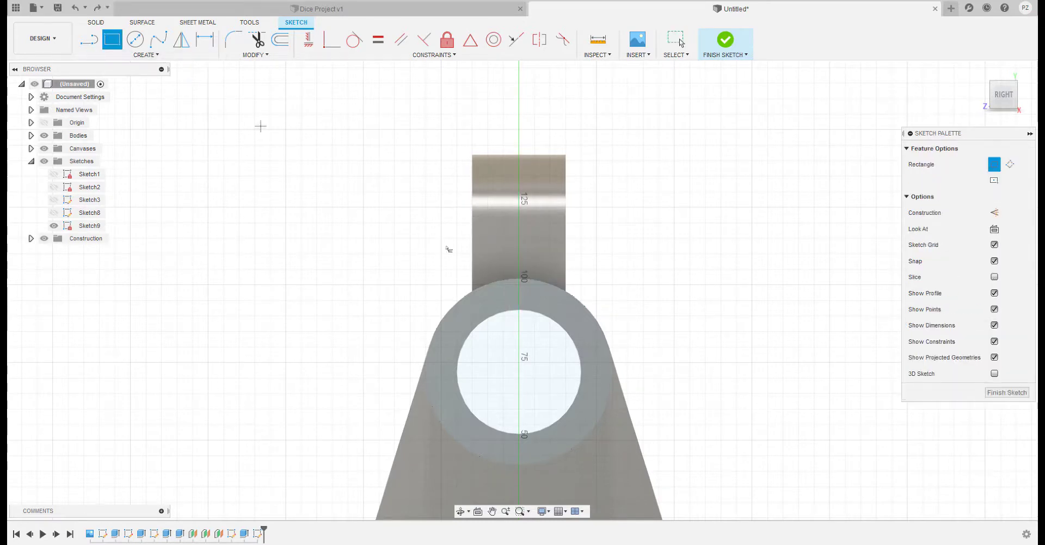
{"action": "left_click", "coordinate": [506, 327]}
{"action": "left_click", "coordinate": [530, 115]}
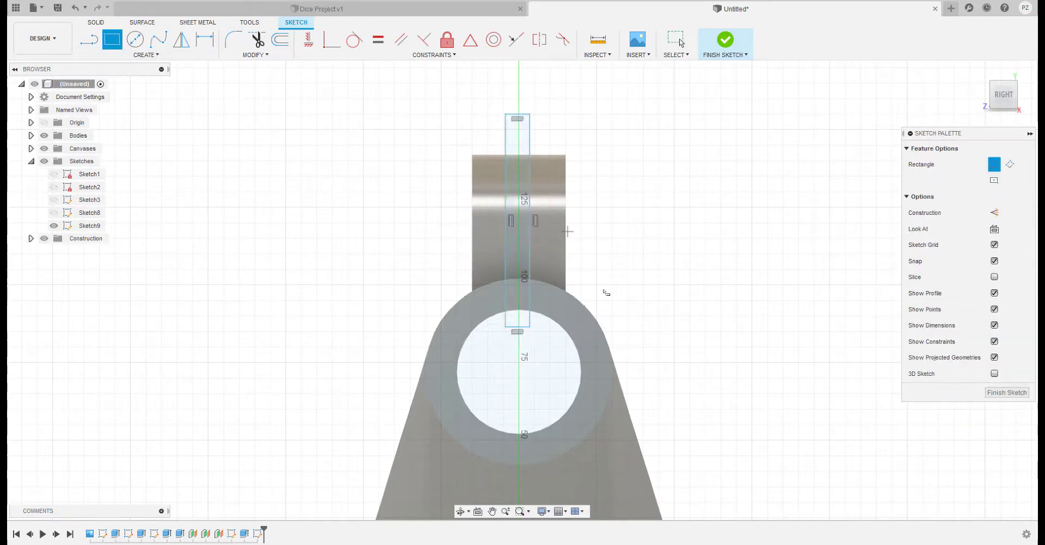
{"action": "key", "text": "Escape"}
{"action": "scroll", "coordinate": [539, 150], "scroll_direction": "up", "scroll_amount": 1}
{"action": "middle_click_drag", "start_coordinate": [540, 150], "coordinate": [459, 182]}
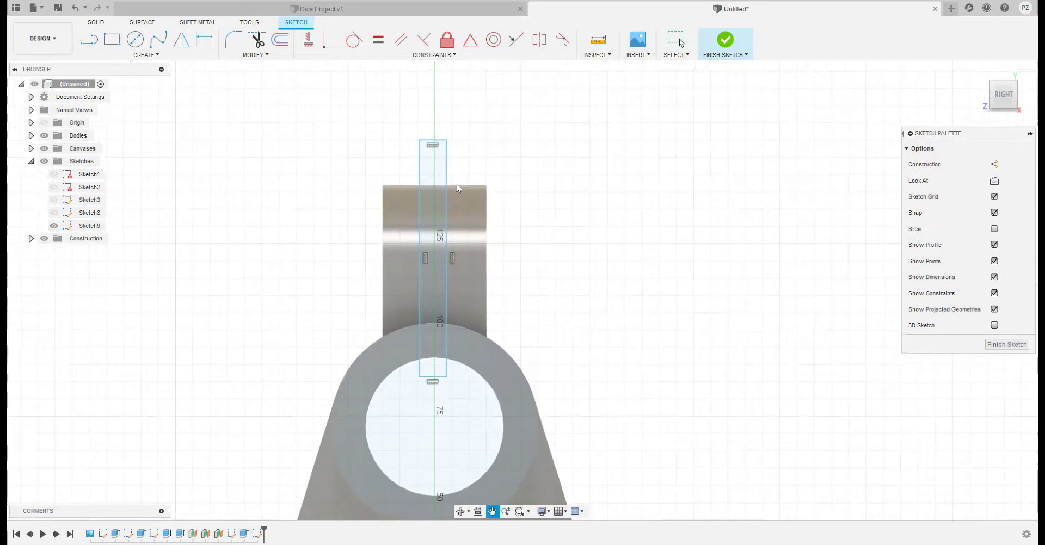
{"action": "scroll", "coordinate": [431, 233], "scroll_direction": "up", "scroll_amount": 2}
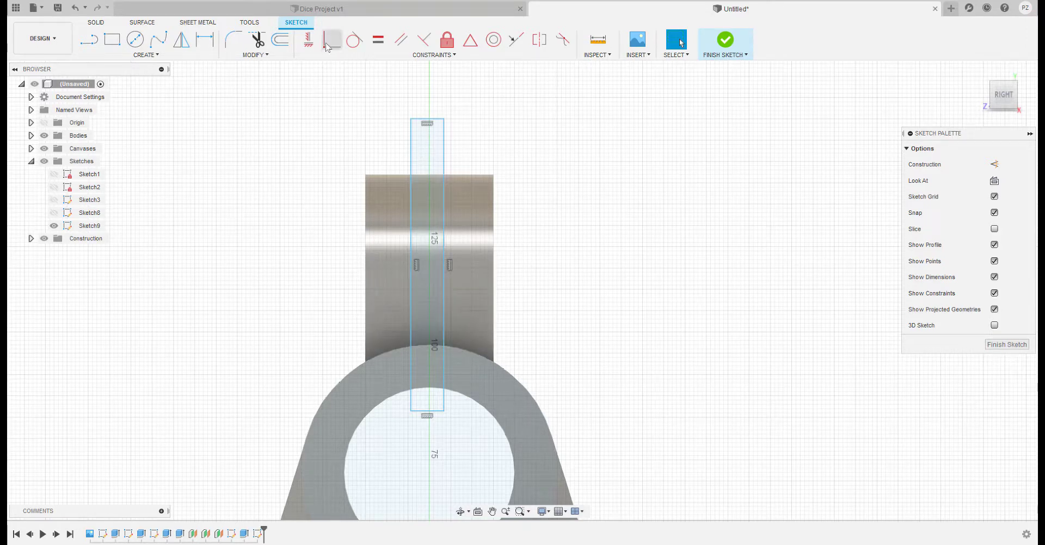
Step: Dimension the rectangle's width between its two long sides as 6 mm
{"action": "left_click", "coordinate": [204, 39]}
{"action": "left_click", "coordinate": [411, 147]}
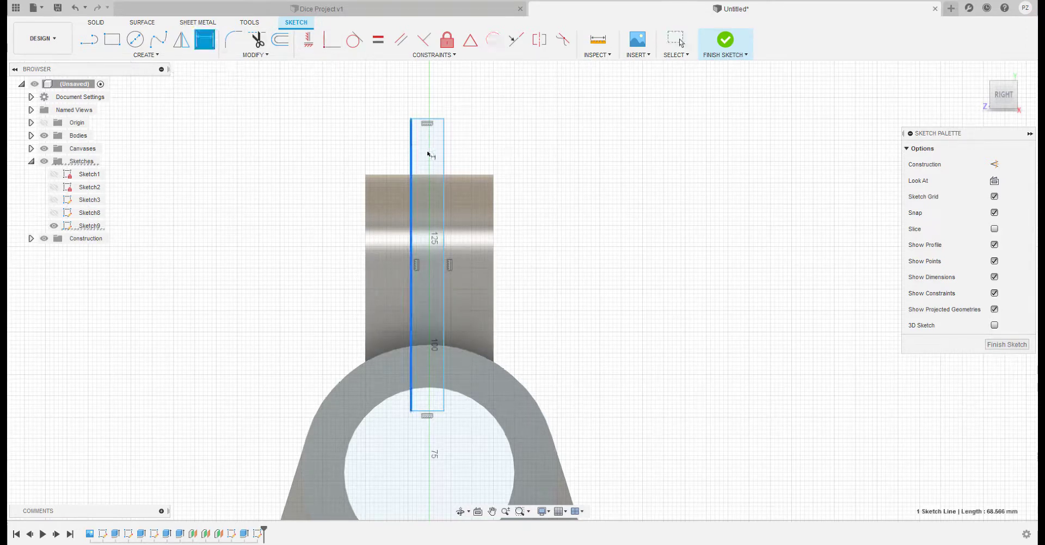
{"action": "left_click", "coordinate": [444, 160]}
{"action": "left_click", "coordinate": [420, 95]}
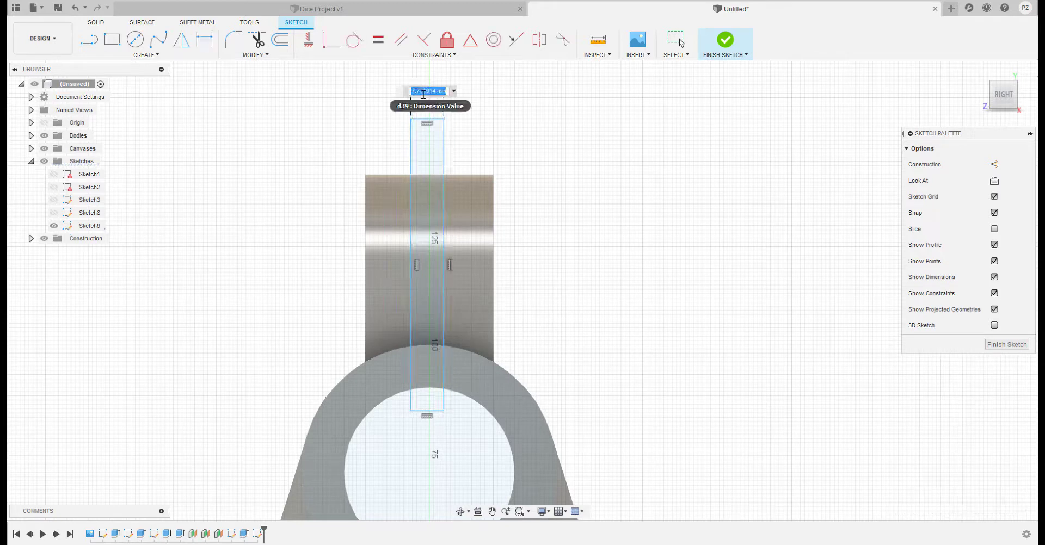
{"action": "type", "text": "6"}
{"action": "key", "text": "Return"}
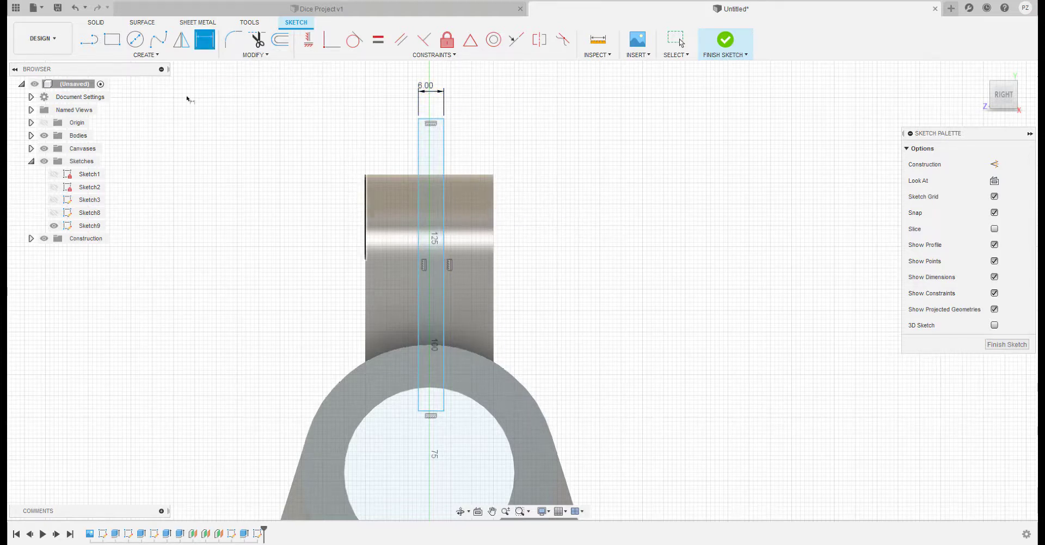
Step: Dimension the distance from the lug's outer edge to the rectangle's nearest long side as 12 mm and finish the sketch
{"action": "left_click", "coordinate": [365, 216]}
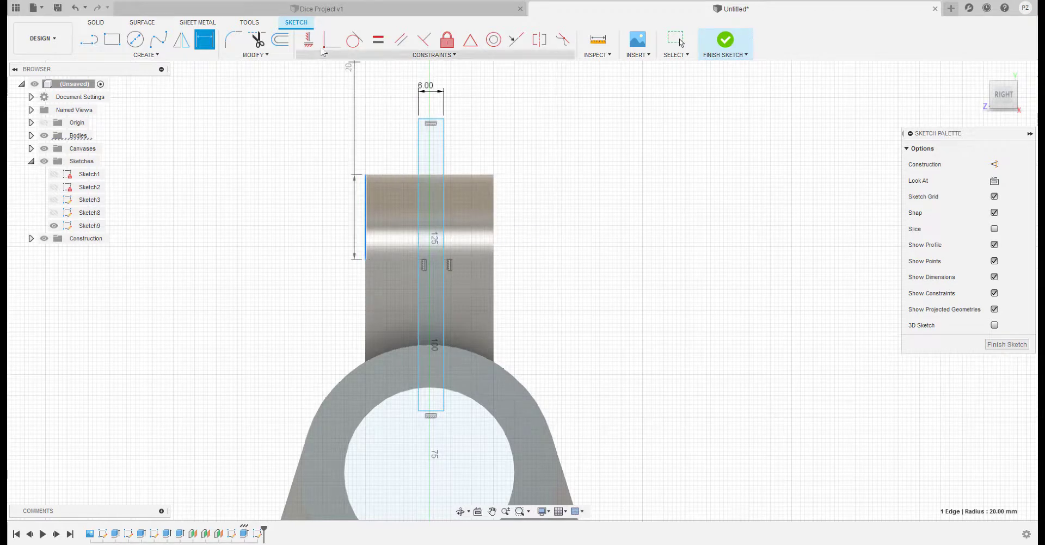
{"action": "left_click", "coordinate": [418, 148]}
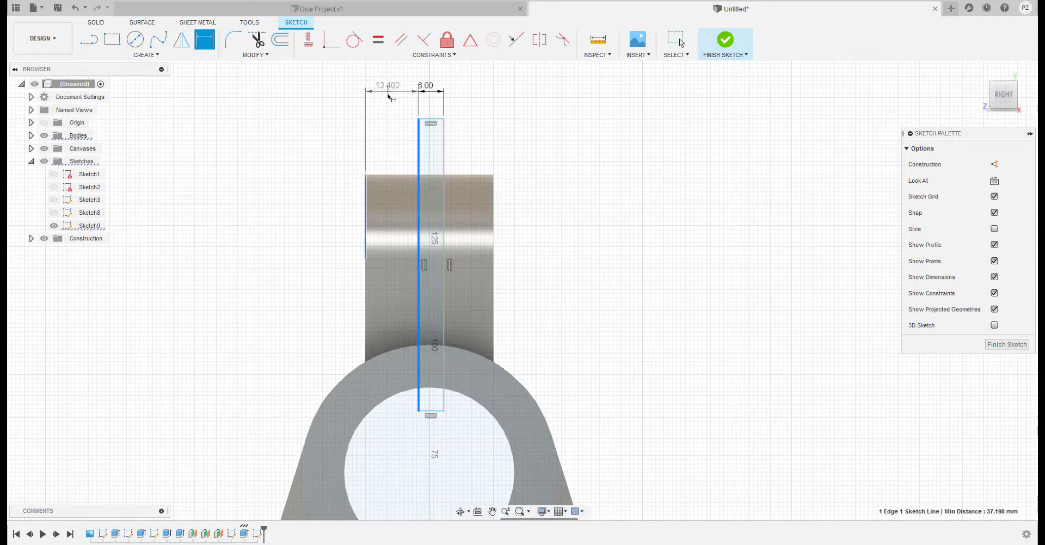
{"action": "left_click", "coordinate": [390, 94]}
{"action": "type", "text": "12"}
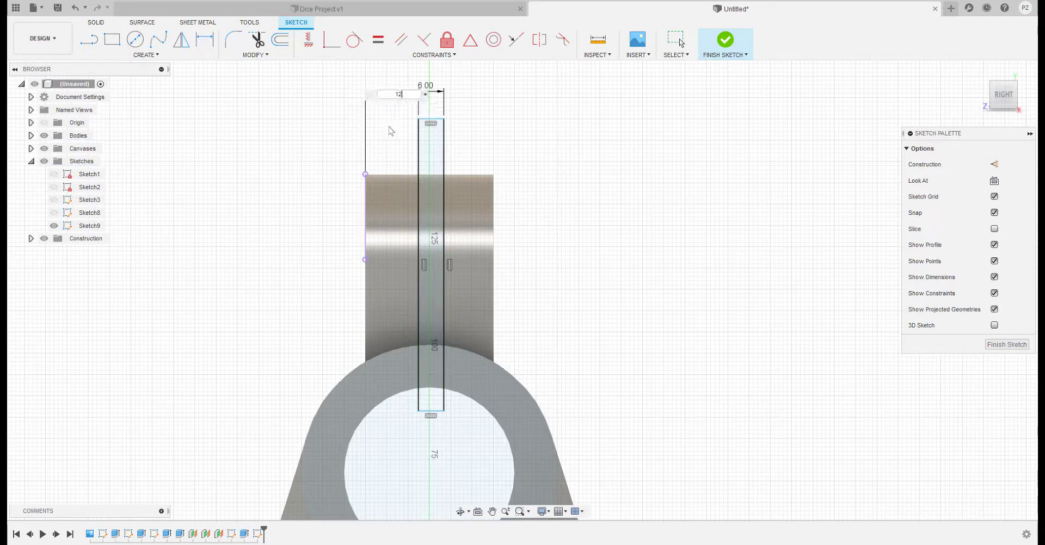
{"action": "key", "text": "Return"}
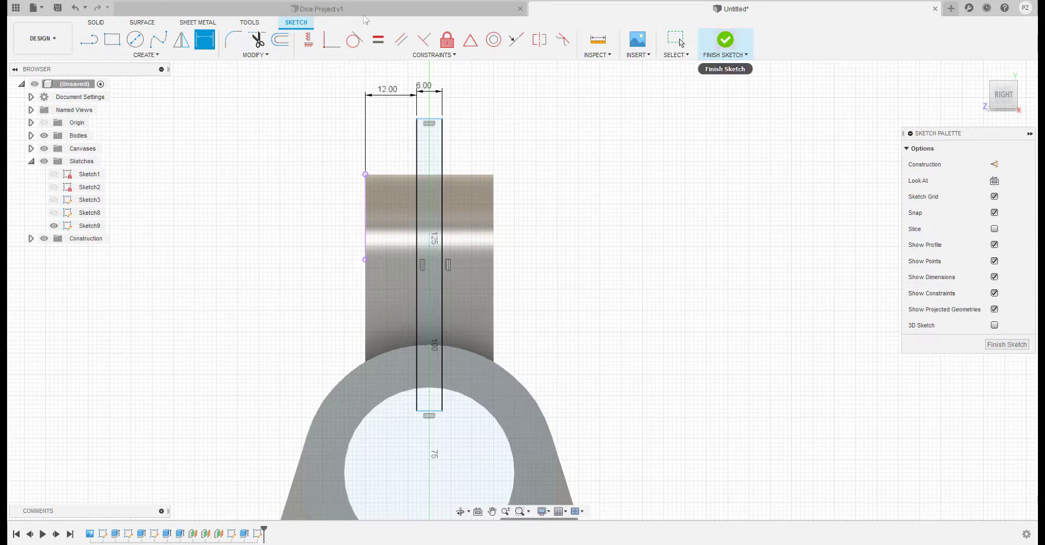
{"action": "left_click", "coordinate": [725, 39]}
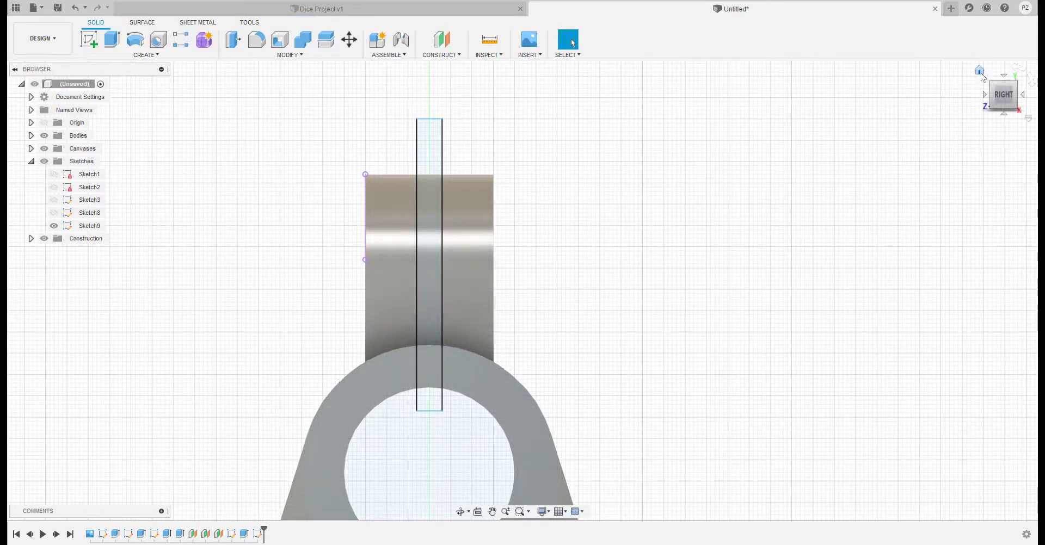
Step: Extrude the three regions of the narrow slot rectangle by -100 mm as a cut through the lug and upper boss
{"action": "left_click", "coordinate": [979, 76]}
{"action": "scroll", "coordinate": [532, 321], "scroll_direction": "up", "scroll_amount": 4}
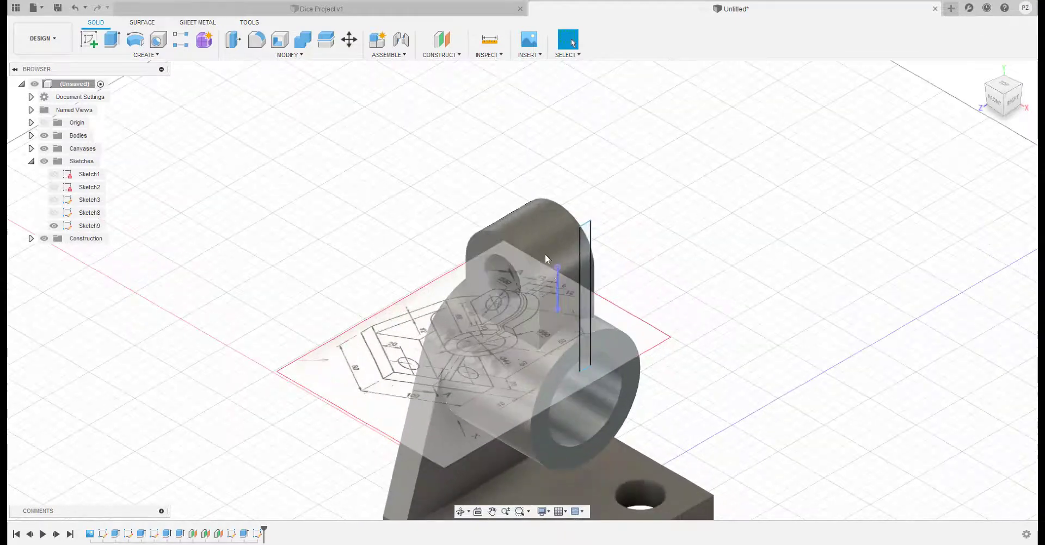
{"action": "left_click", "coordinate": [113, 42]}
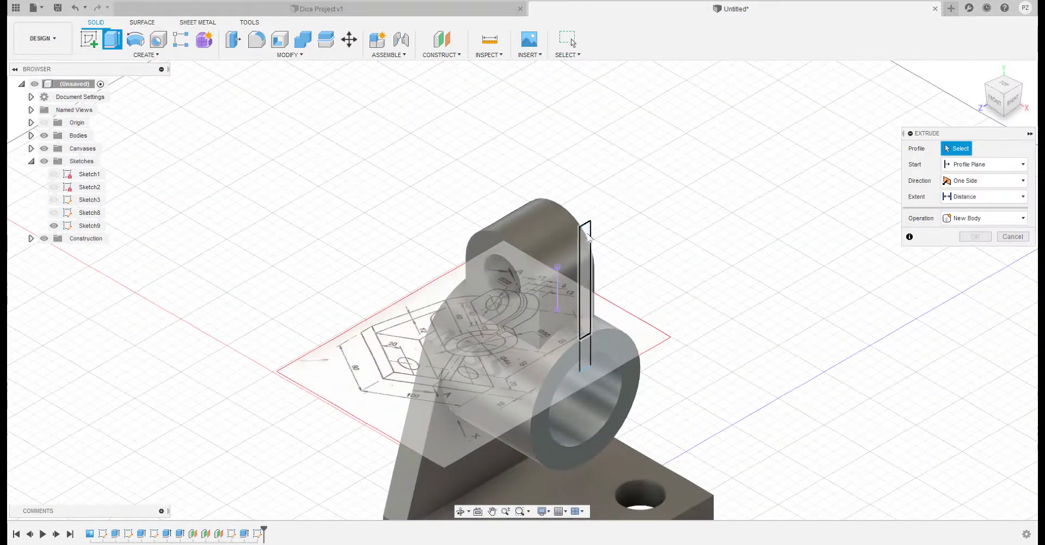
{"action": "left_click", "coordinate": [587, 308]}
{"action": "left_click", "coordinate": [589, 352]}
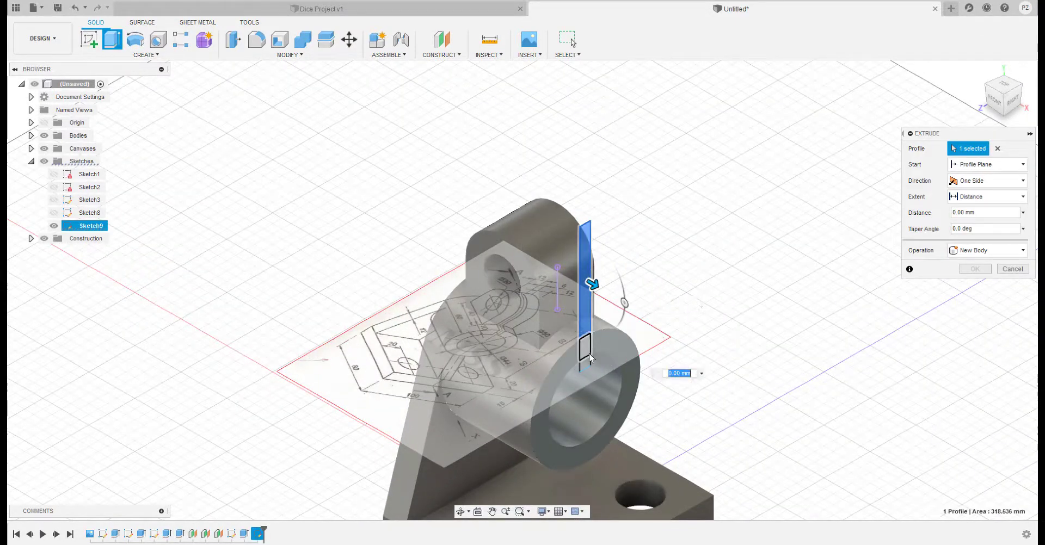
{"action": "left_click", "coordinate": [606, 419]}
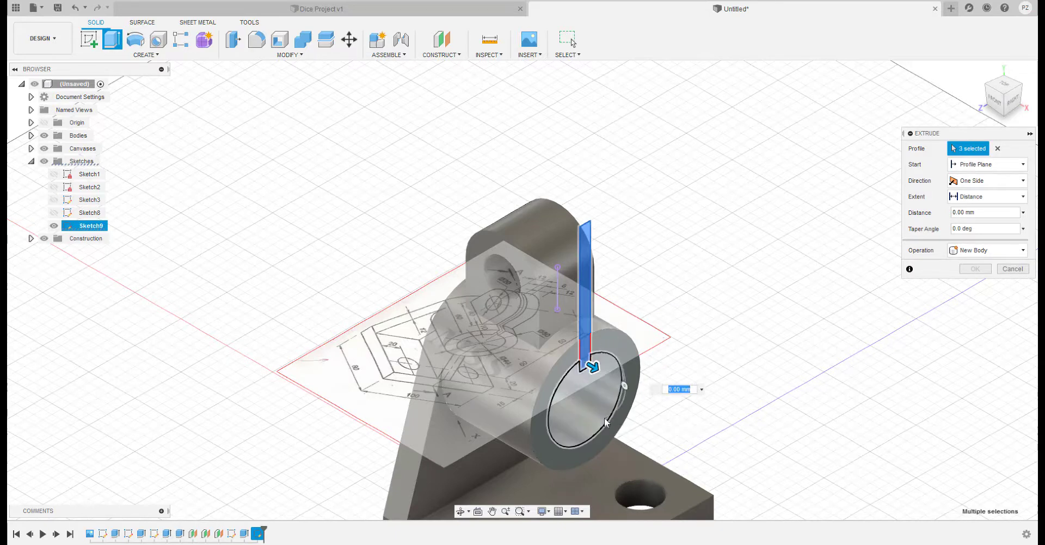
{"action": "left_click_drag", "start_coordinate": [593, 368], "coordinate": [394, 252]}
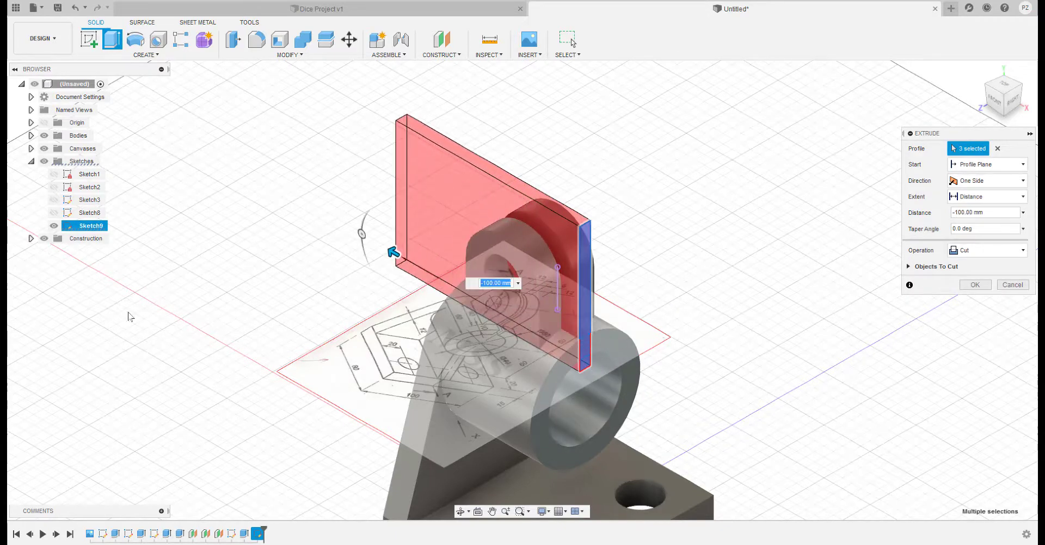
{"action": "left_click", "coordinate": [975, 285]}
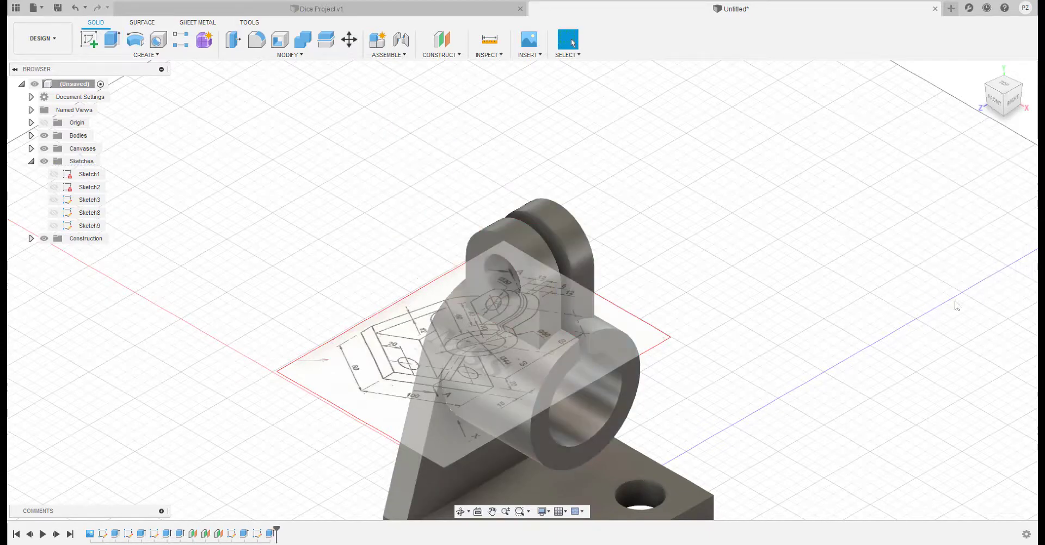
Step: Examine the support rib between boss and base on the reference drawing, and compare it with the base area of the model
{"action": "middle_click_drag", "start_coordinate": [770, 422], "coordinate": [694, 399], "text": "shift"}
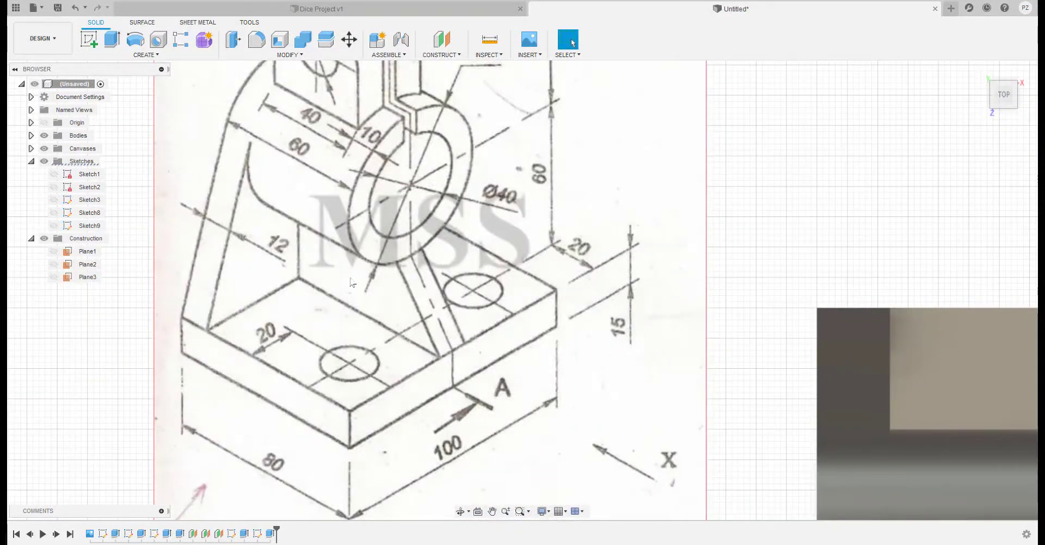
{"action": "scroll", "coordinate": [374, 280], "scroll_direction": "up", "scroll_amount": 5}
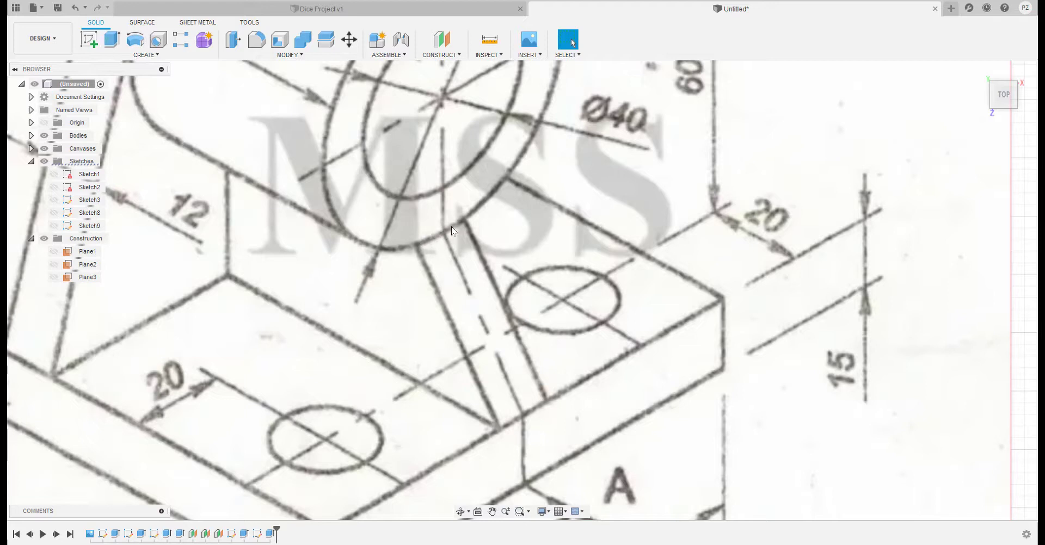
{"action": "scroll", "coordinate": [438, 338], "scroll_direction": "up", "scroll_amount": 2}
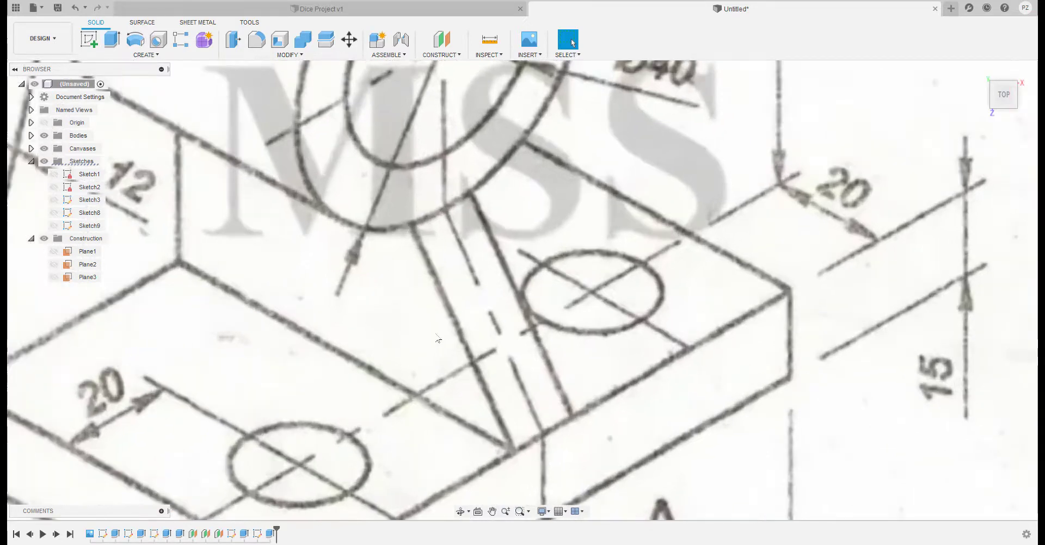
{"action": "scroll", "coordinate": [438, 339], "scroll_direction": "down", "scroll_amount": 5}
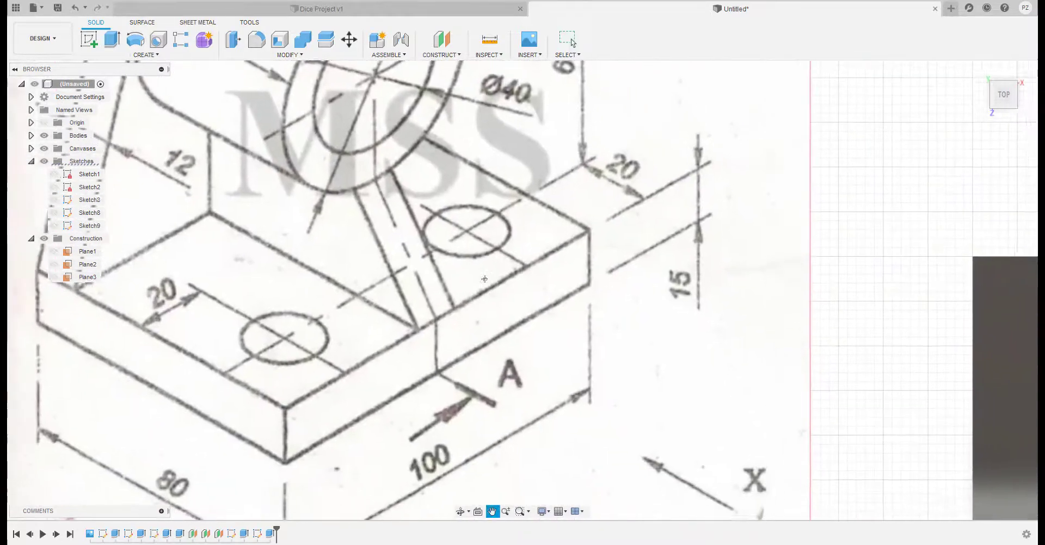
{"action": "scroll", "coordinate": [501, 328], "scroll_direction": "down", "scroll_amount": 3}
{"action": "middle_click_drag", "start_coordinate": [574, 358], "coordinate": [423, 201]}
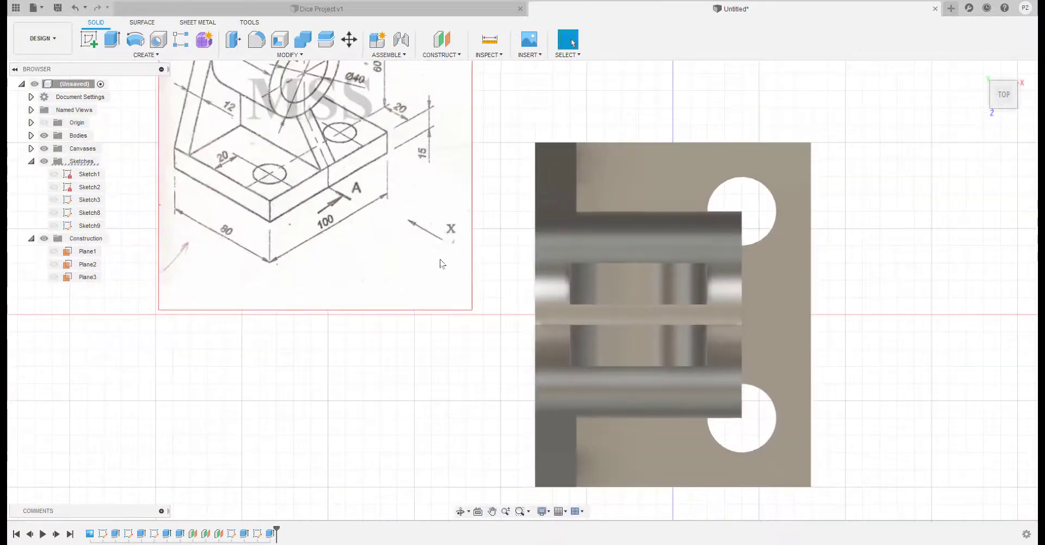
{"action": "middle_click_drag", "start_coordinate": [364, 183], "coordinate": [526, 425]}
{"action": "scroll", "coordinate": [525, 423], "scroll_direction": "up", "scroll_amount": 4}
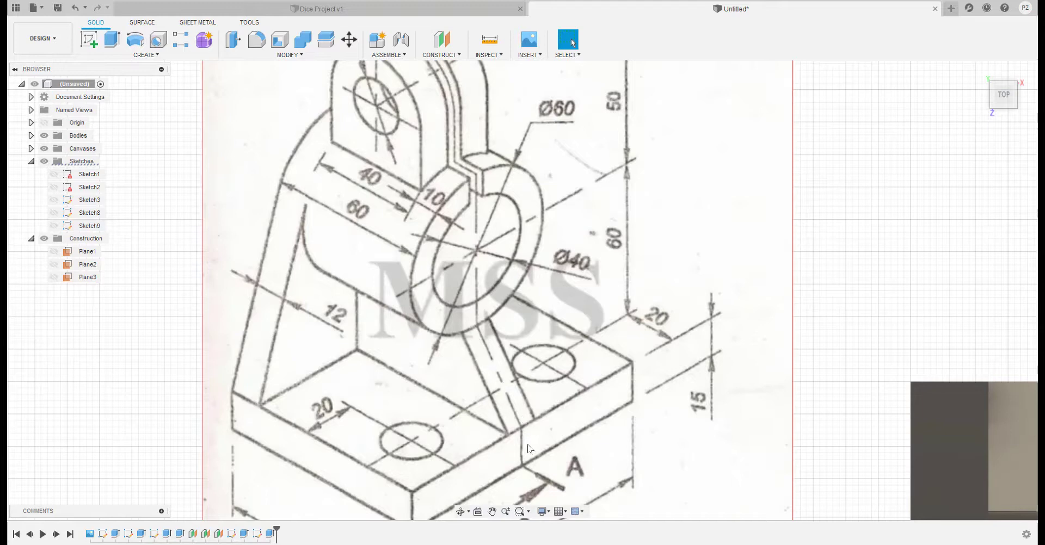
{"action": "mouse_move", "coordinate": [575, 470]}
{"action": "middle_mouse_down"}
{"action": "mouse_move", "coordinate": [425, 250]}
{"action": "mouse_move", "coordinate": [221, 175]}
{"action": "middle_mouse_up"}
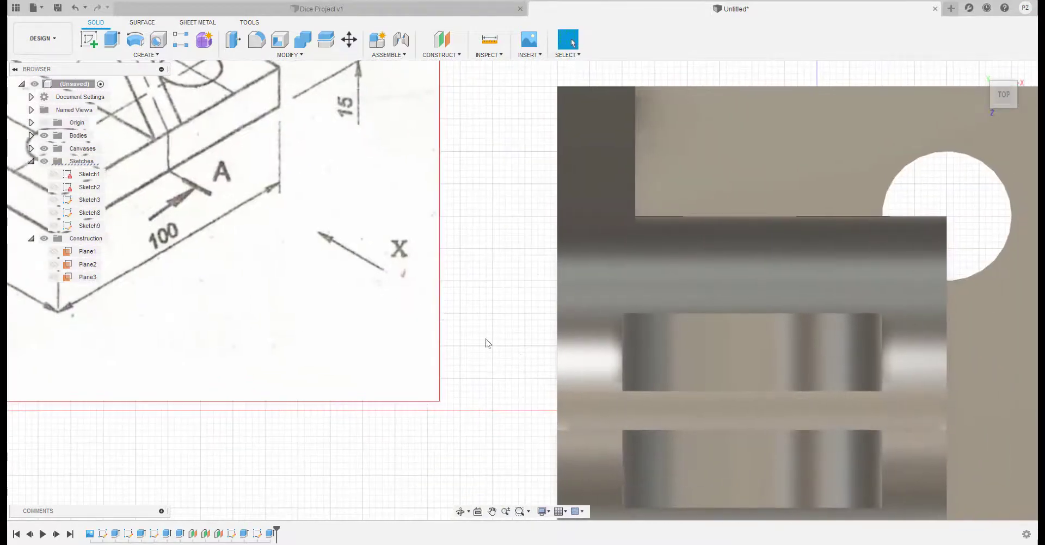
{"action": "middle_click_drag", "start_coordinate": [589, 371], "coordinate": [379, 228]}
{"action": "middle_click_drag", "start_coordinate": [555, 362], "coordinate": [492, 245], "text": "shift"}
{"action": "middle_click_drag", "start_coordinate": [492, 245], "coordinate": [401, 74]}
{"action": "scroll", "coordinate": [532, 302], "scroll_direction": "down", "scroll_amount": 4}
{"action": "middle_click_drag", "start_coordinate": [615, 462], "coordinate": [559, 364], "text": "shift"}
{"action": "middle_click_drag", "start_coordinate": [566, 392], "coordinate": [562, 292]}
{"action": "scroll", "coordinate": [518, 342], "scroll_direction": "down", "scroll_amount": 2}
{"action": "scroll", "coordinate": [520, 312], "scroll_direction": "up", "scroll_amount": 5}
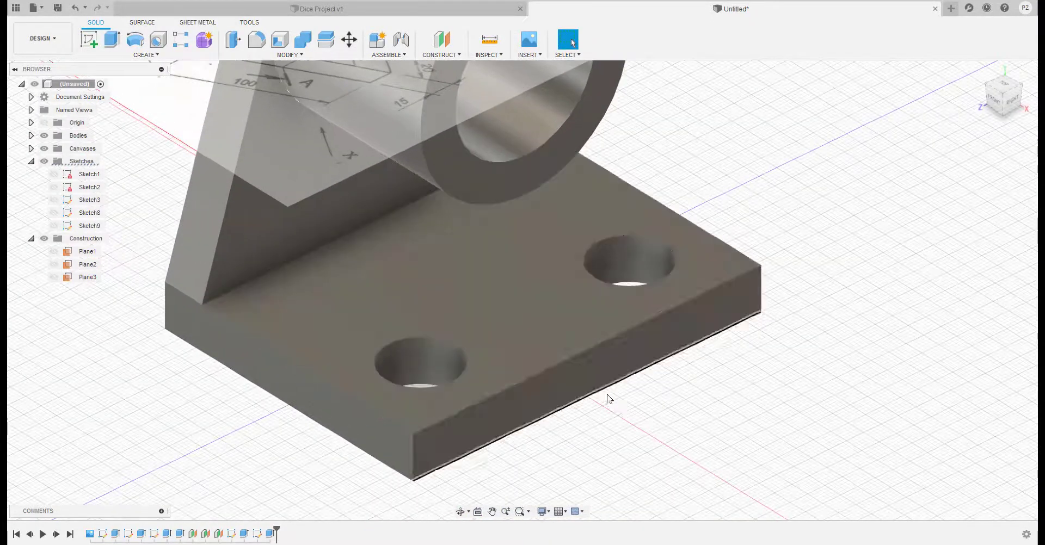
{"action": "scroll", "coordinate": [545, 297], "scroll_direction": "down", "scroll_amount": 3}
{"action": "middle_click_drag", "start_coordinate": [528, 242], "coordinate": [550, 342]}
{"action": "scroll", "coordinate": [531, 358], "scroll_direction": "up", "scroll_amount": 3}
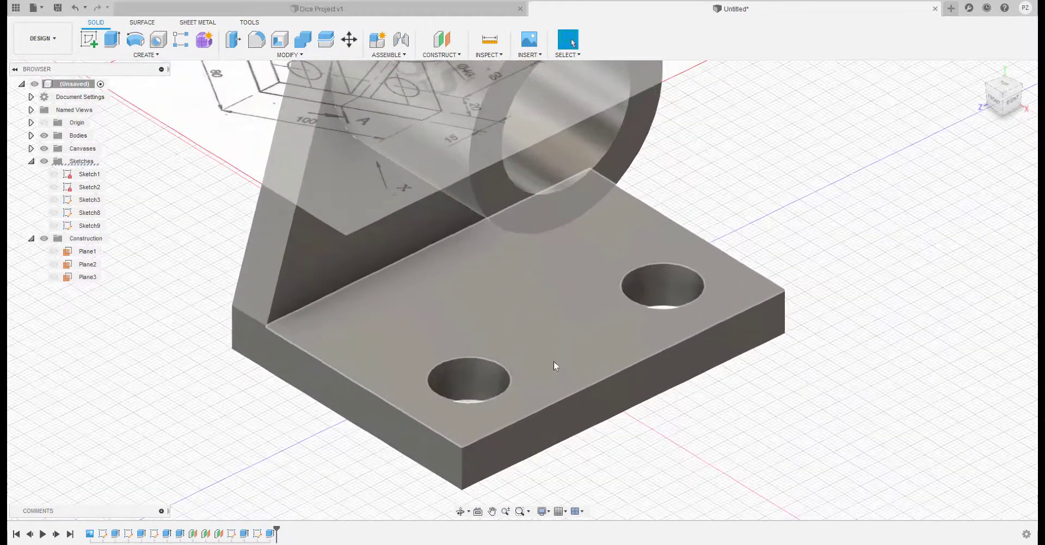
Step: Show construction plane Plane3, which runs lengthwise through the middle of the base, and start a sketch on it
{"action": "left_click", "coordinate": [95, 225]}
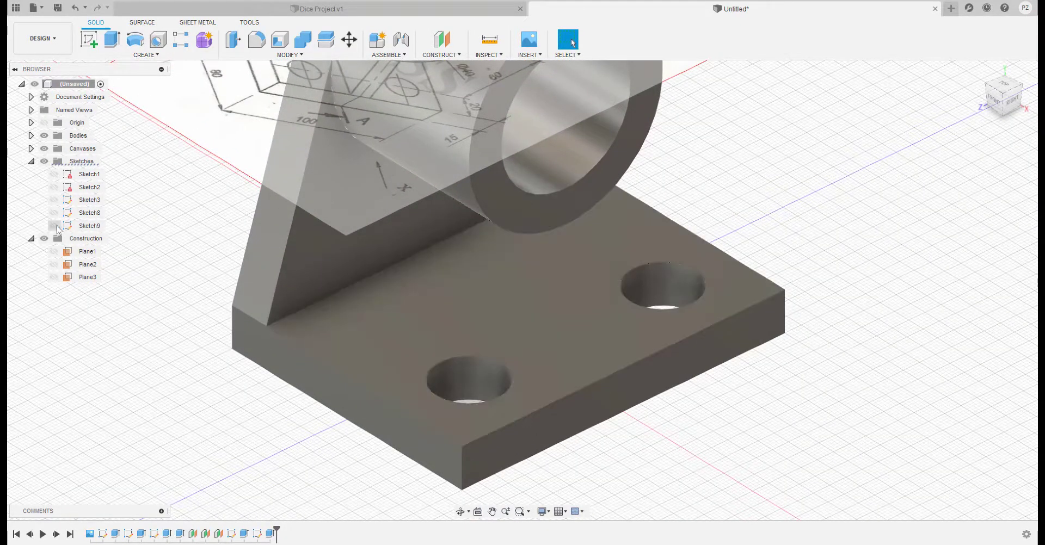
{"action": "left_click", "coordinate": [31, 161]}
{"action": "left_click", "coordinate": [32, 174]}
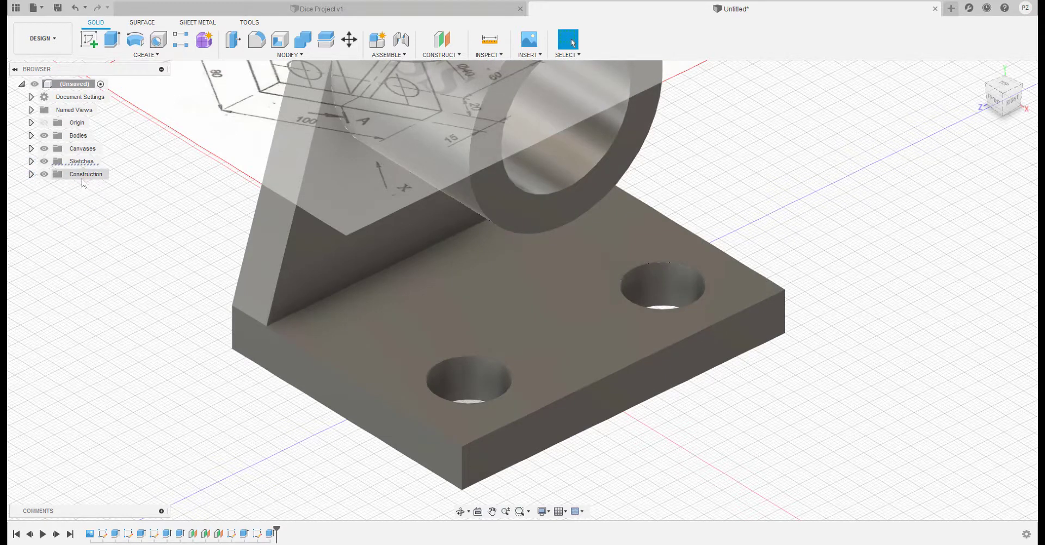
{"action": "left_click", "coordinate": [31, 174]}
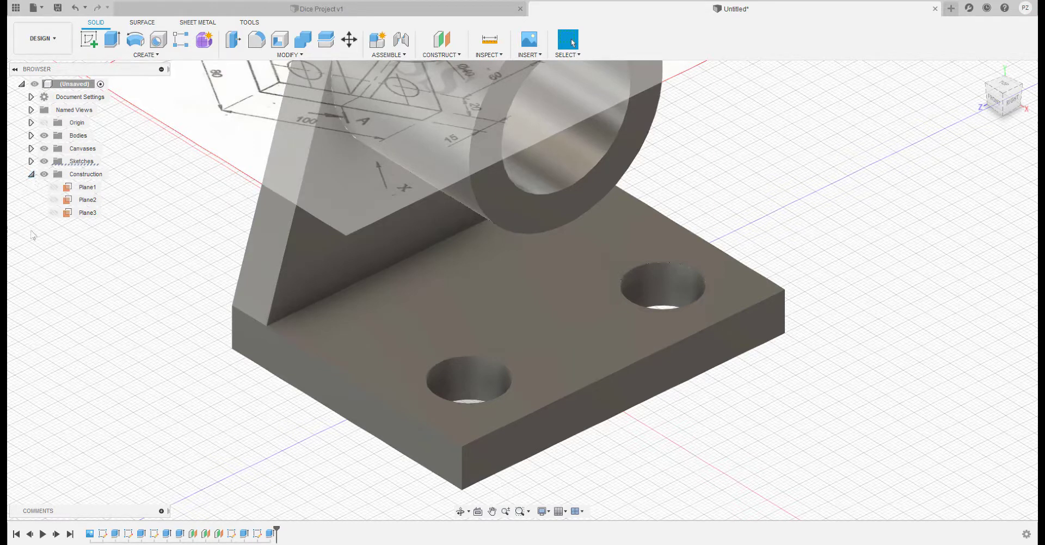
{"action": "left_click", "coordinate": [54, 213]}
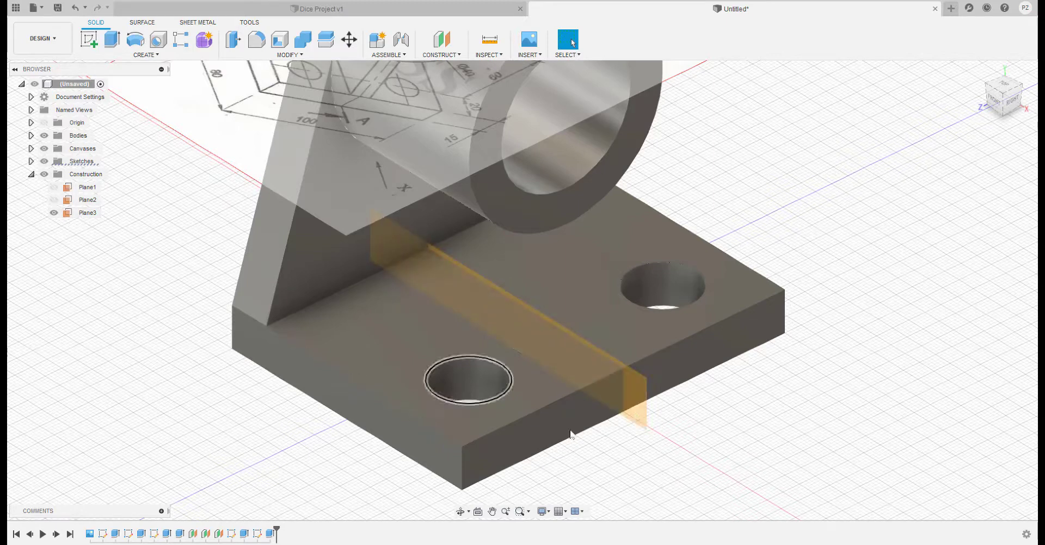
{"action": "middle_click_drag", "start_coordinate": [595, 448], "coordinate": [552, 402]}
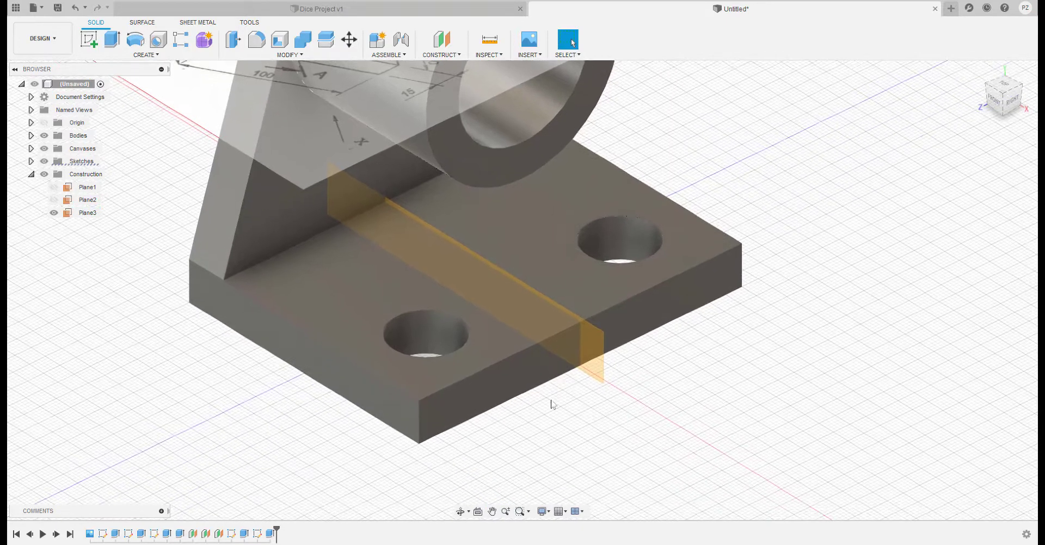
{"action": "scroll", "coordinate": [549, 408], "scroll_direction": "up", "scroll_amount": 2}
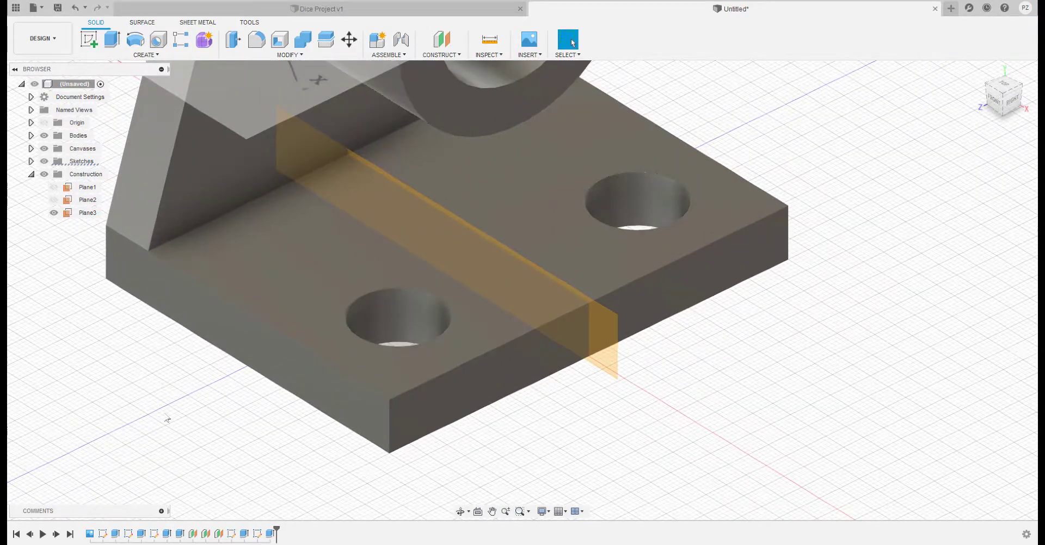
{"action": "middle_click_drag", "start_coordinate": [258, 422], "coordinate": [290, 420]}
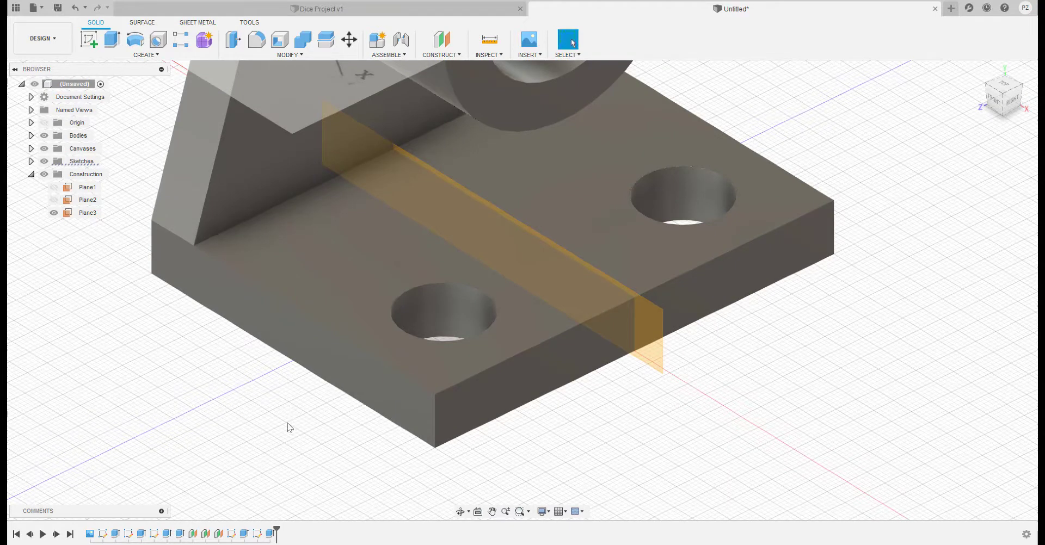
{"action": "left_click", "coordinate": [89, 40]}
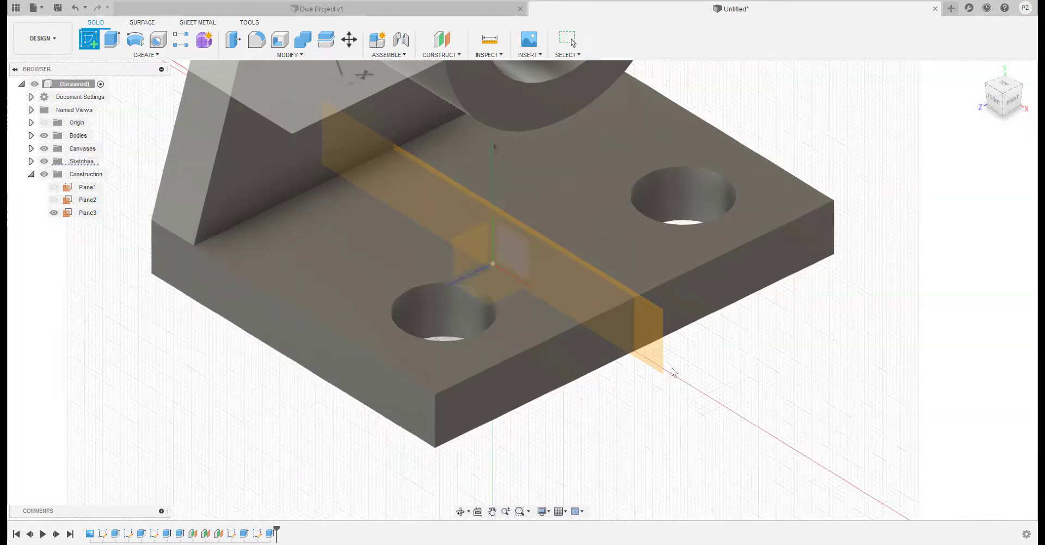
{"action": "left_click", "coordinate": [663, 363]}
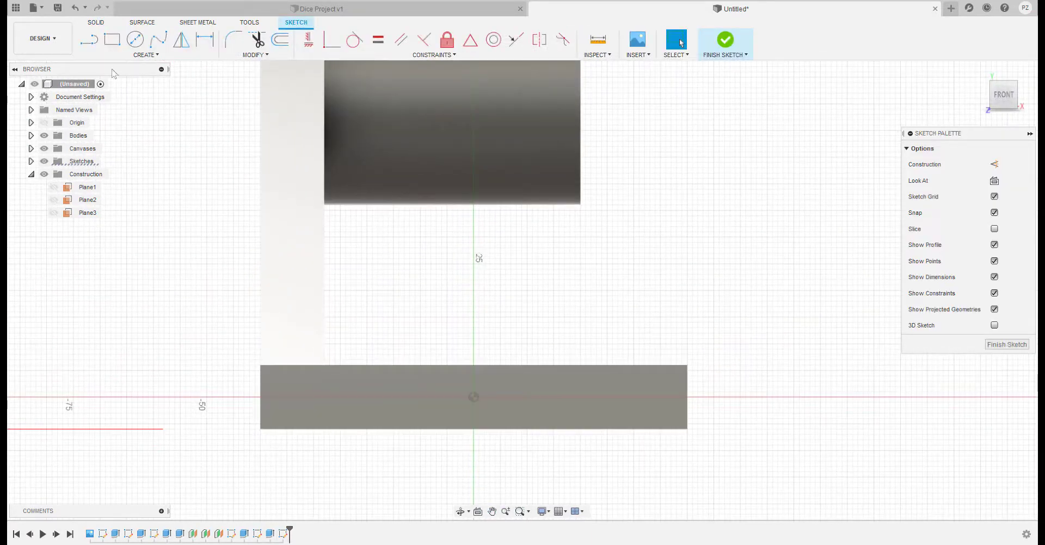
Step: Draw a closed line profile for the rib from the base's upper outer corner to the boss end, slightly into the boss, along the upright plate and back along the base
{"action": "key", "text": "l"}
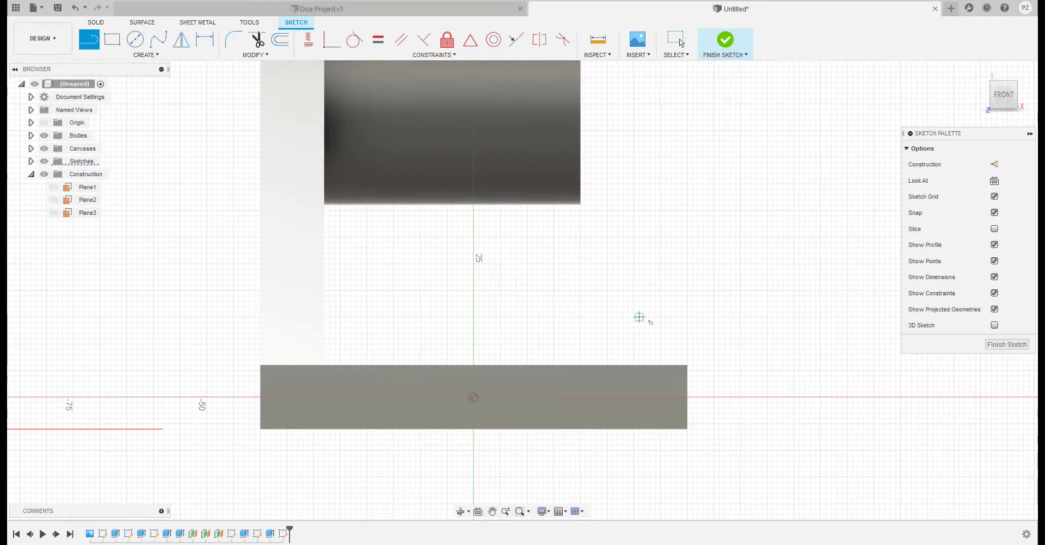
{"action": "left_click", "coordinate": [687, 365]}
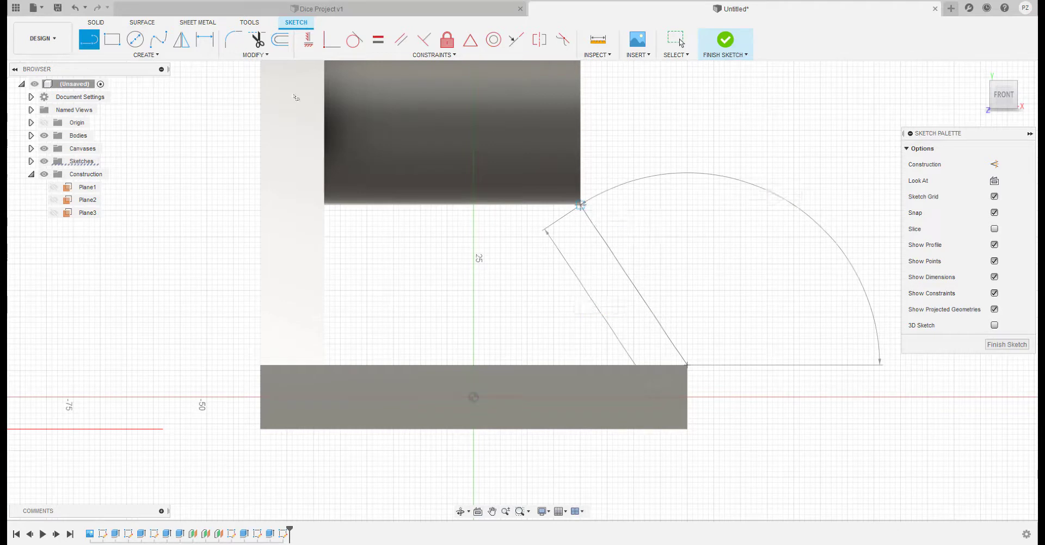
{"action": "left_click", "coordinate": [581, 205]}
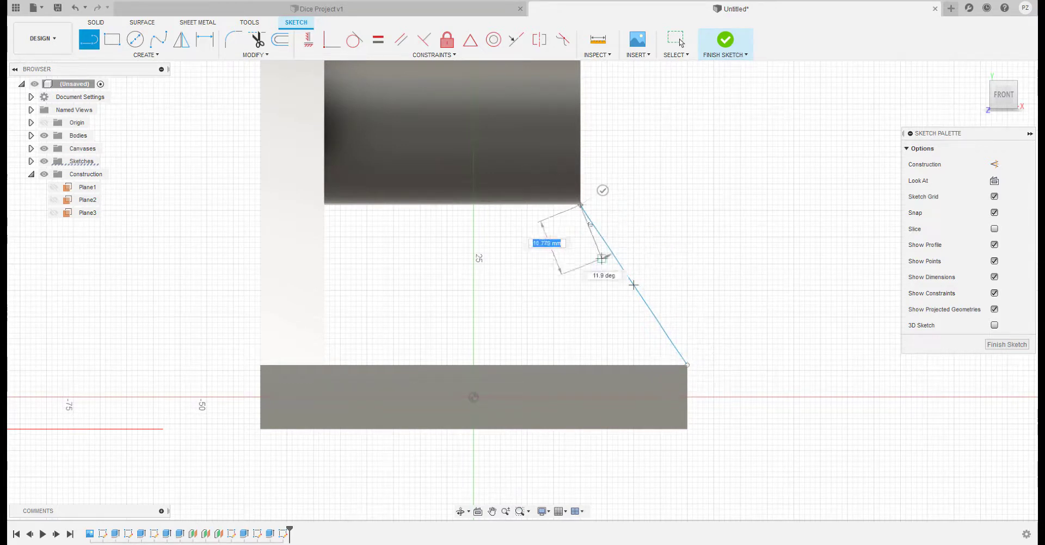
{"action": "left_click", "coordinate": [581, 185]}
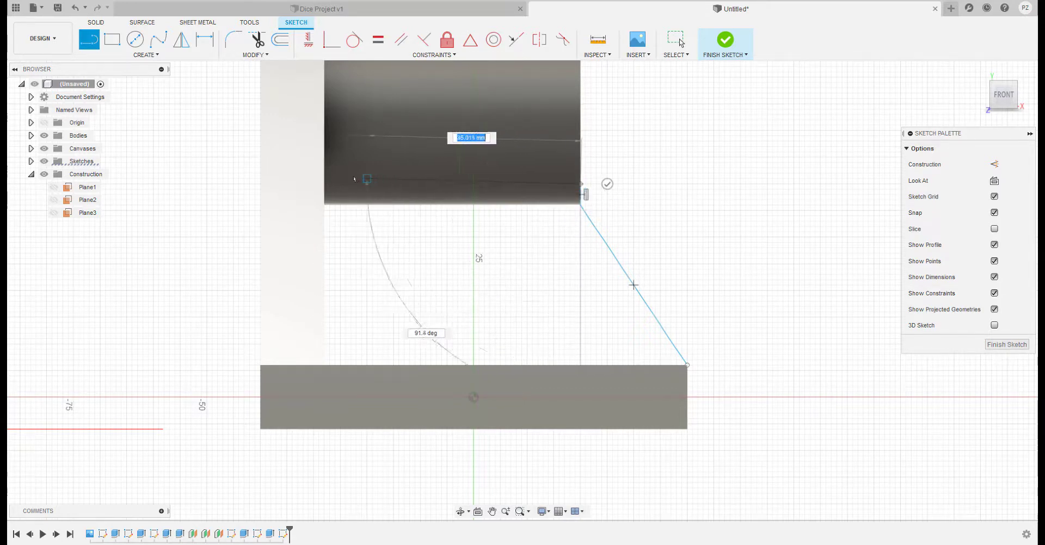
{"action": "left_click", "coordinate": [324, 184]}
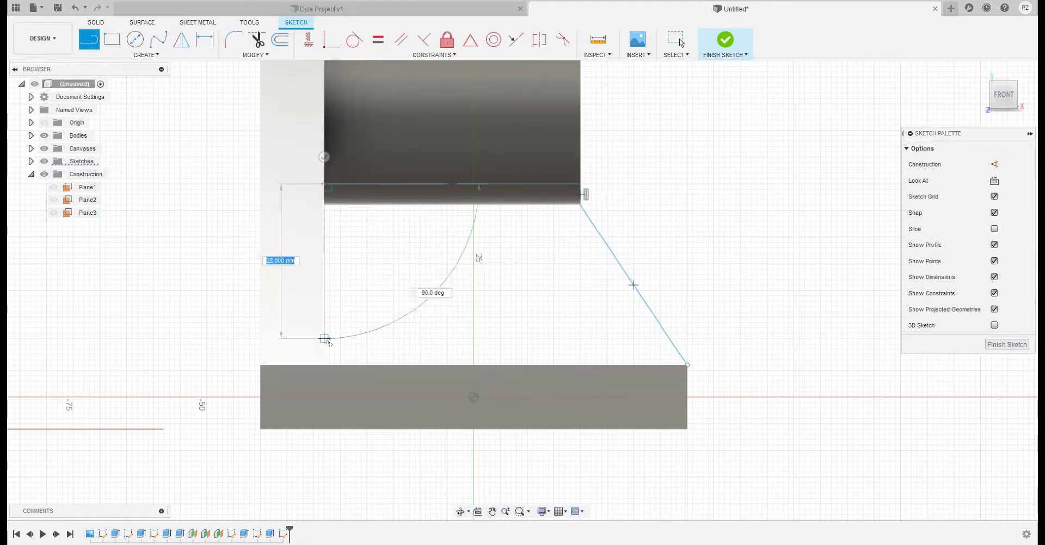
{"action": "left_click", "coordinate": [325, 364]}
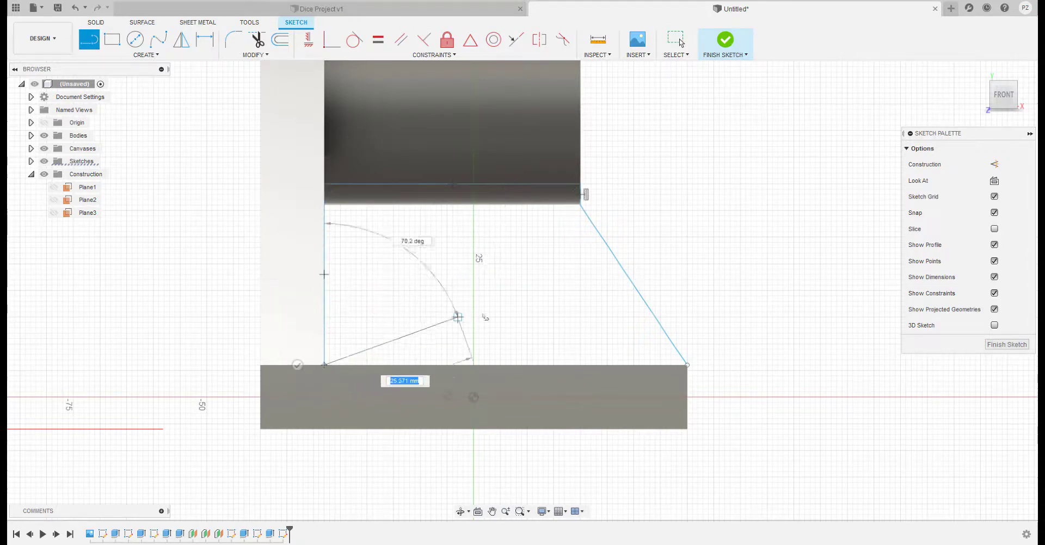
{"action": "left_click", "coordinate": [687, 364]}
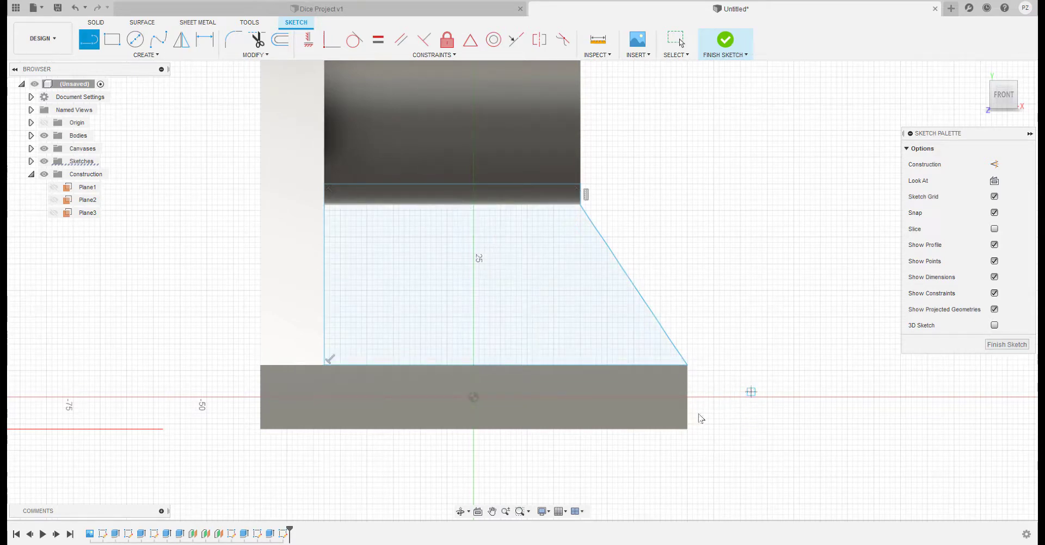
Step: Inspect the rib profile's fit under the boss and check the rib's shape and thickness on the reference drawing
{"action": "mouse_move", "coordinate": [704, 410]}
{"action": "middle_mouse_down", "text": "shift"}
{"action": "mouse_move", "coordinate": [715, 390]}
{"action": "mouse_move", "coordinate": [707, 384]}
{"action": "middle_mouse_up", "text": "shift"}
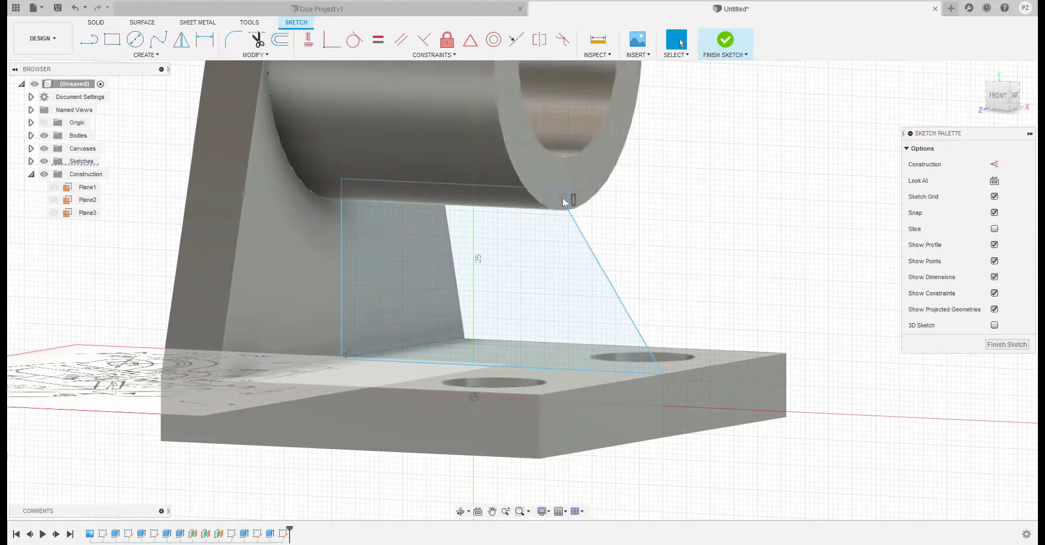
{"action": "mouse_move", "coordinate": [249, 344]}
{"action": "middle_mouse_down"}
{"action": "mouse_move", "coordinate": [549, 326]}
{"action": "mouse_move", "coordinate": [433, 398]}
{"action": "mouse_move", "coordinate": [468, 435]}
{"action": "middle_mouse_up"}
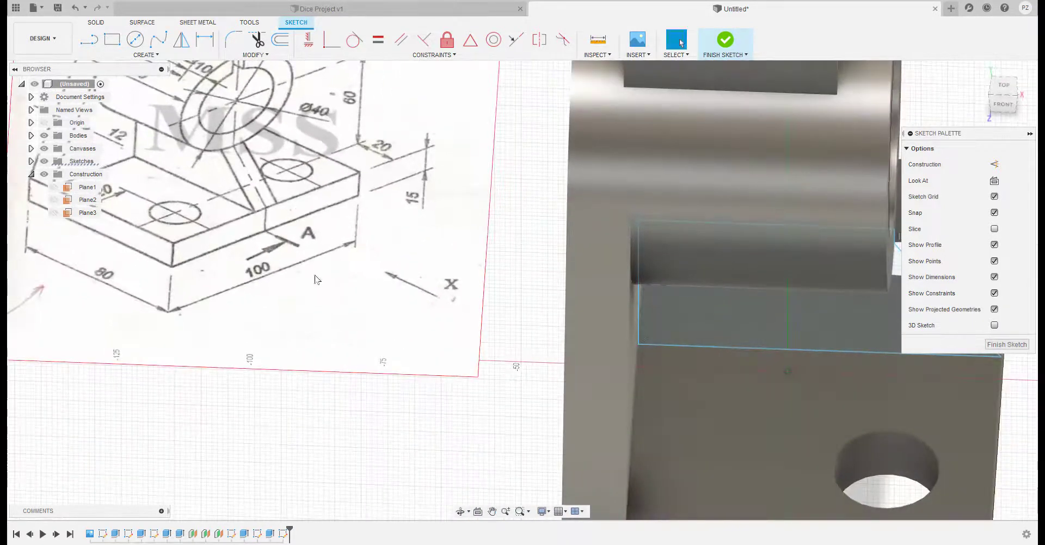
{"action": "middle_click_drag", "start_coordinate": [216, 155], "coordinate": [434, 324]}
{"action": "scroll", "coordinate": [433, 323], "scroll_direction": "up", "scroll_amount": 3}
{"action": "scroll", "coordinate": [433, 323], "scroll_direction": "up", "scroll_amount": 4}
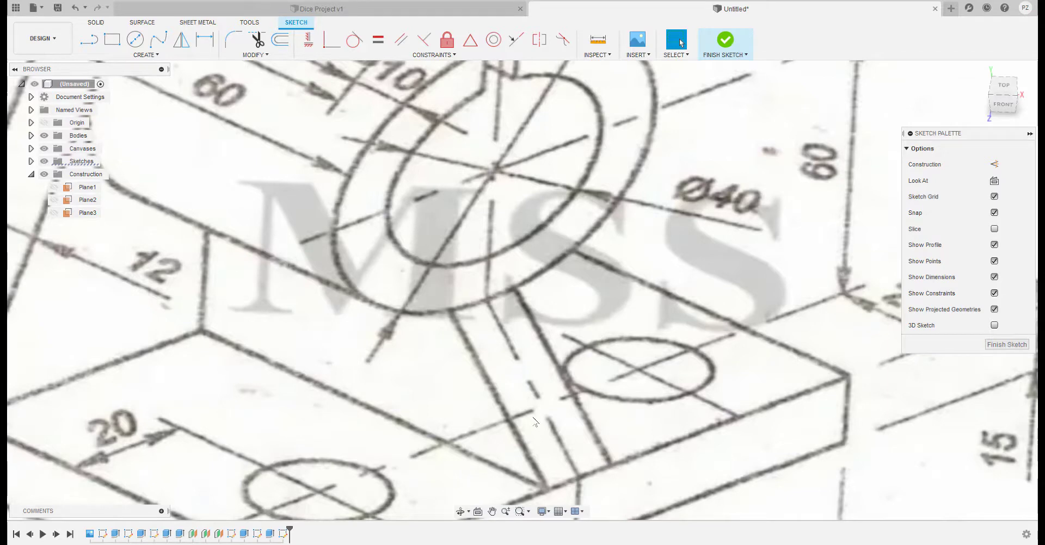
{"action": "scroll", "coordinate": [535, 422], "scroll_direction": "up", "scroll_amount": 2}
{"action": "scroll", "coordinate": [535, 422], "scroll_direction": "down", "scroll_amount": 7}
{"action": "mouse_move", "coordinate": [582, 368]}
{"action": "middle_mouse_down"}
{"action": "mouse_move", "coordinate": [599, 369]}
{"action": "mouse_move", "coordinate": [286, 123]}
{"action": "middle_mouse_up"}
{"action": "middle_click_drag", "start_coordinate": [822, 295], "coordinate": [577, 199]}
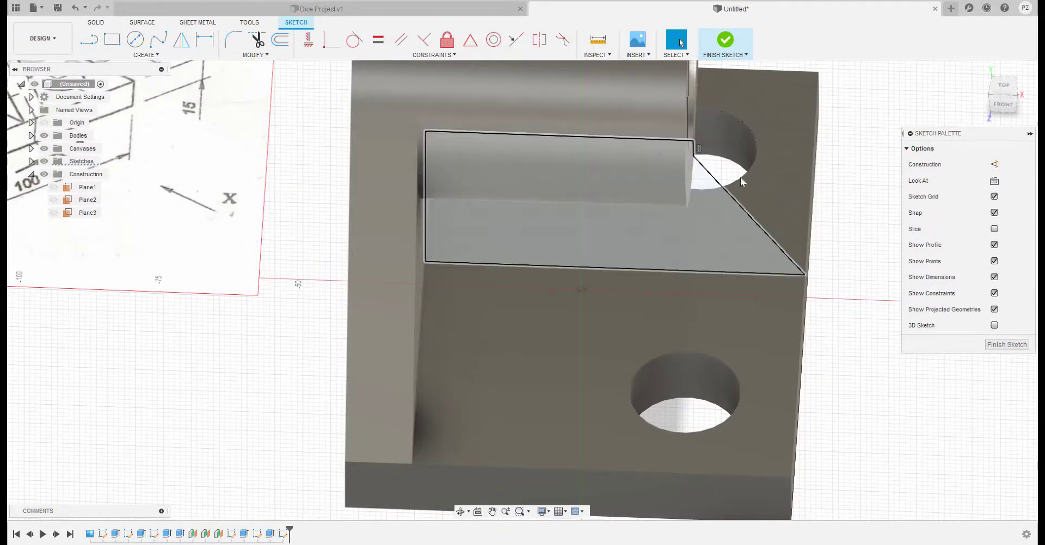
Step: Finish the rib profile sketch and collapse the list of construction planes
{"action": "left_click", "coordinate": [725, 42]}
{"action": "mouse_move", "coordinate": [741, 370]}
{"action": "middle_mouse_down", "text": "shift"}
{"action": "mouse_move", "coordinate": [691, 305]}
{"action": "mouse_move", "coordinate": [662, 377]}
{"action": "mouse_move", "coordinate": [684, 380]}
{"action": "middle_mouse_up", "text": "shift"}
{"action": "middle_click_drag", "start_coordinate": [380, 161], "coordinate": [294, 195]}
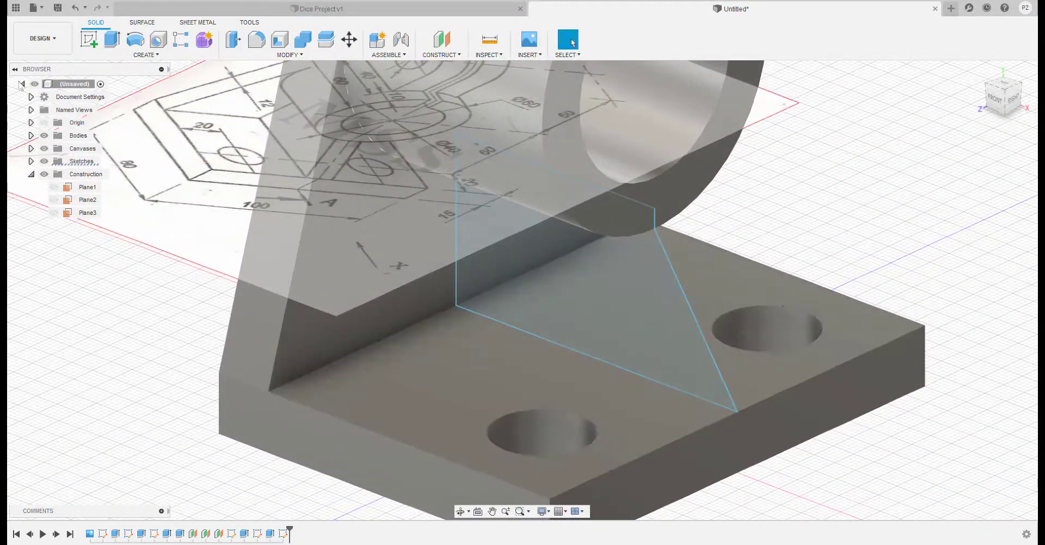
{"action": "left_click", "coordinate": [31, 174]}
{"action": "middle_click_drag", "start_coordinate": [517, 385], "coordinate": [454, 360]}
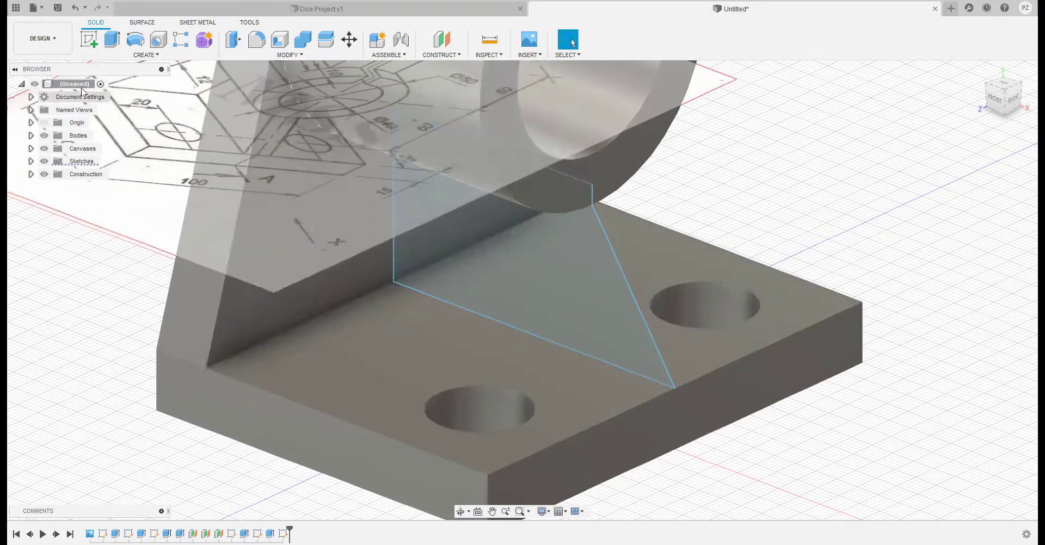
Step: Extrude the rib profile symmetrically by 6 mm to each side of its sketch plane and join it to the bracket body
{"action": "left_click", "coordinate": [112, 40]}
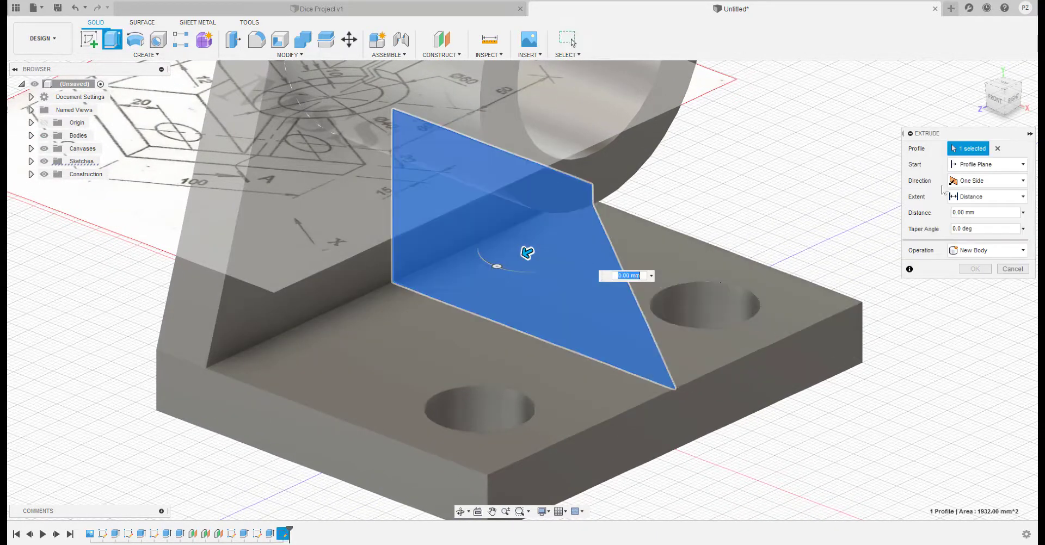
{"action": "left_click", "coordinate": [999, 181]}
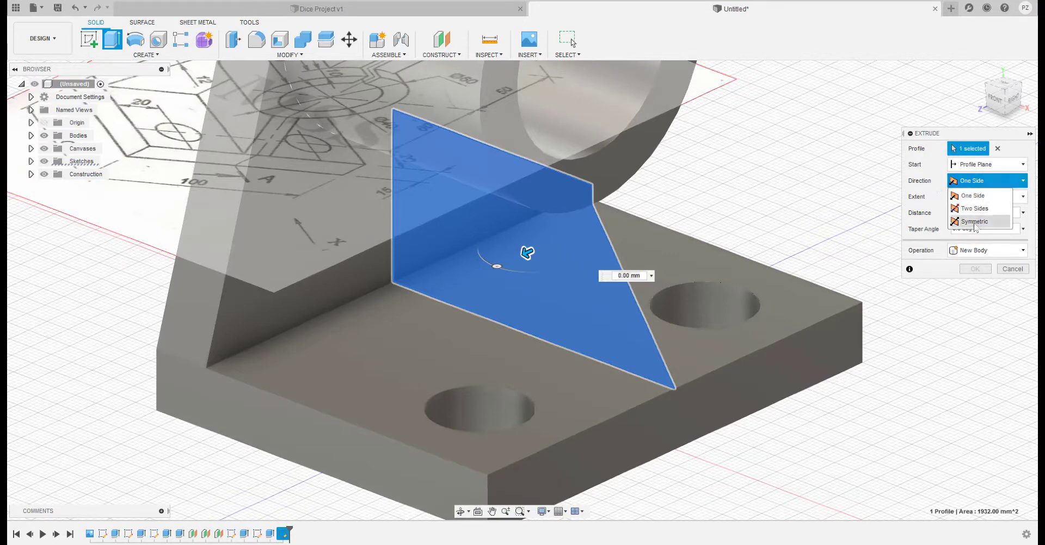
{"action": "left_click", "coordinate": [974, 221]}
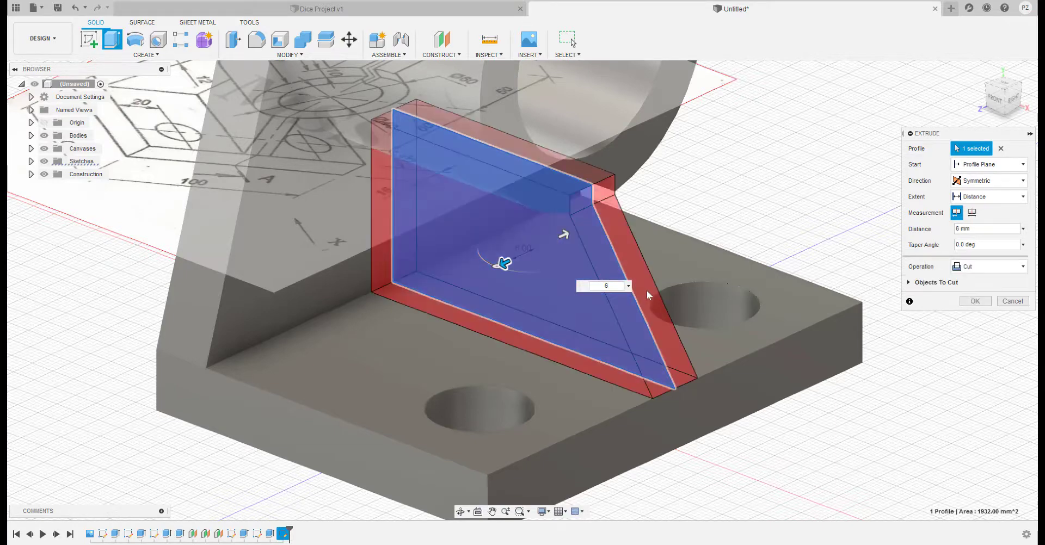
{"action": "middle_click_drag", "start_coordinate": [773, 456], "coordinate": [768, 461], "text": "shift"}
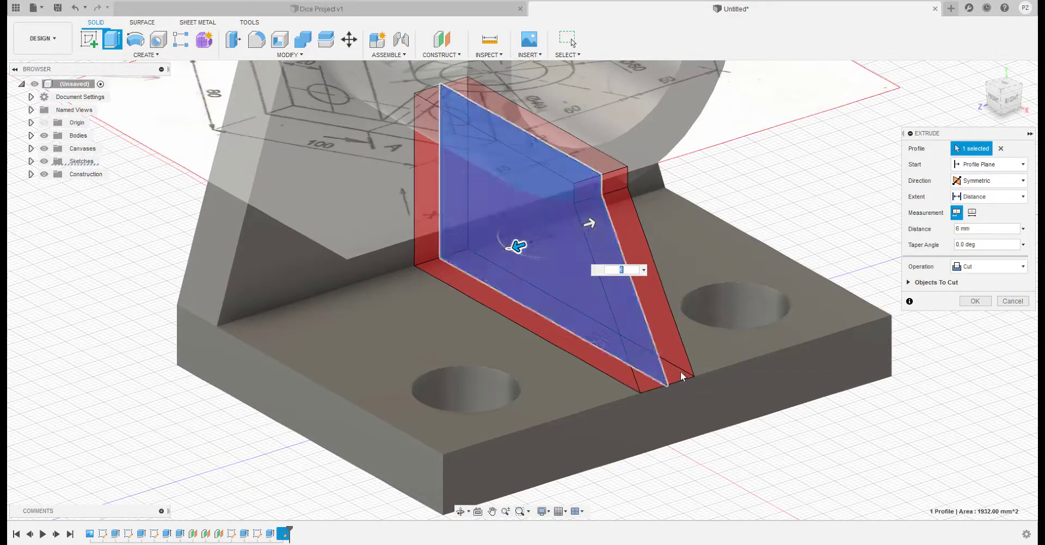
{"action": "left_click", "coordinate": [999, 270]}
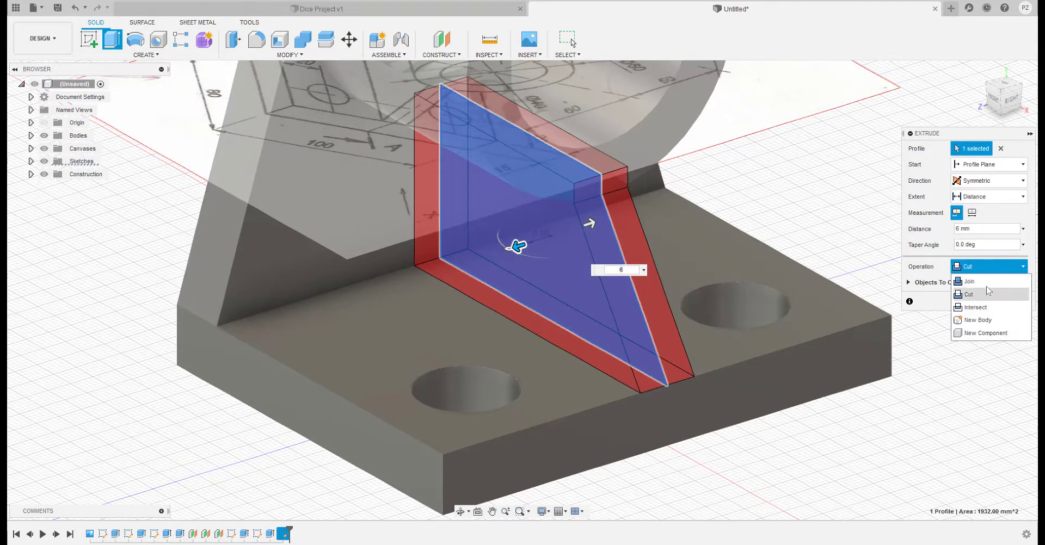
{"action": "left_click", "coordinate": [988, 282]}
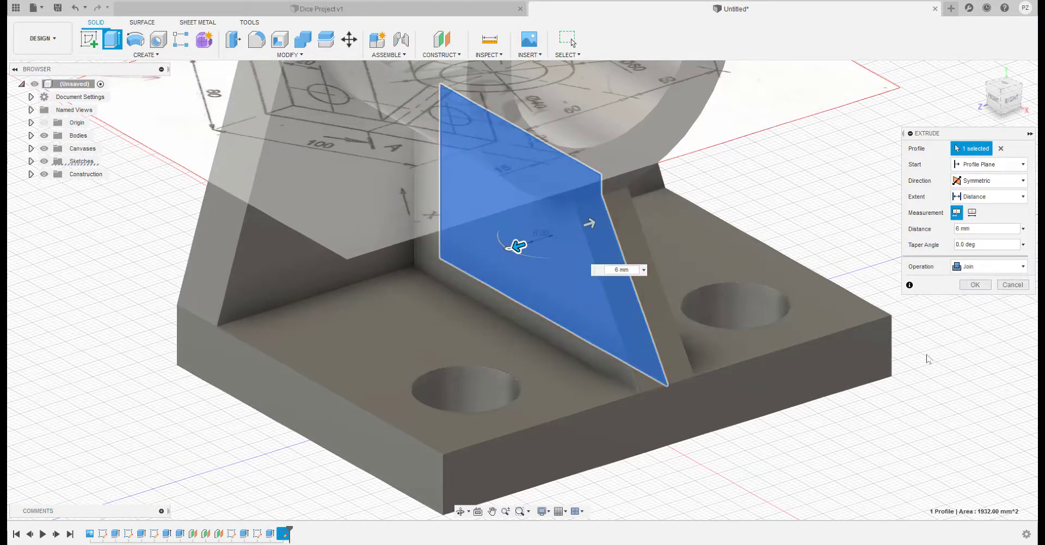
{"action": "left_click", "coordinate": [973, 285]}
Step: Compare the rib with the reference drawing and suppress the drawing's canvas feature in the design history
{"action": "middle_click_drag", "start_coordinate": [923, 363], "coordinate": [902, 353], "text": "shift"}
{"action": "middle_click_drag", "start_coordinate": [299, 362], "coordinate": [403, 375]}
{"action": "middle_click_drag", "start_coordinate": [402, 376], "coordinate": [479, 402], "text": "shift"}
{"action": "mouse_move", "coordinate": [475, 405]}
{"action": "middle_mouse_down"}
{"action": "mouse_move", "coordinate": [460, 389]}
{"action": "mouse_move", "coordinate": [495, 412]}
{"action": "mouse_move", "coordinate": [468, 414]}
{"action": "middle_mouse_up"}
{"action": "scroll", "coordinate": [495, 412], "scroll_direction": "down", "scroll_amount": 1}
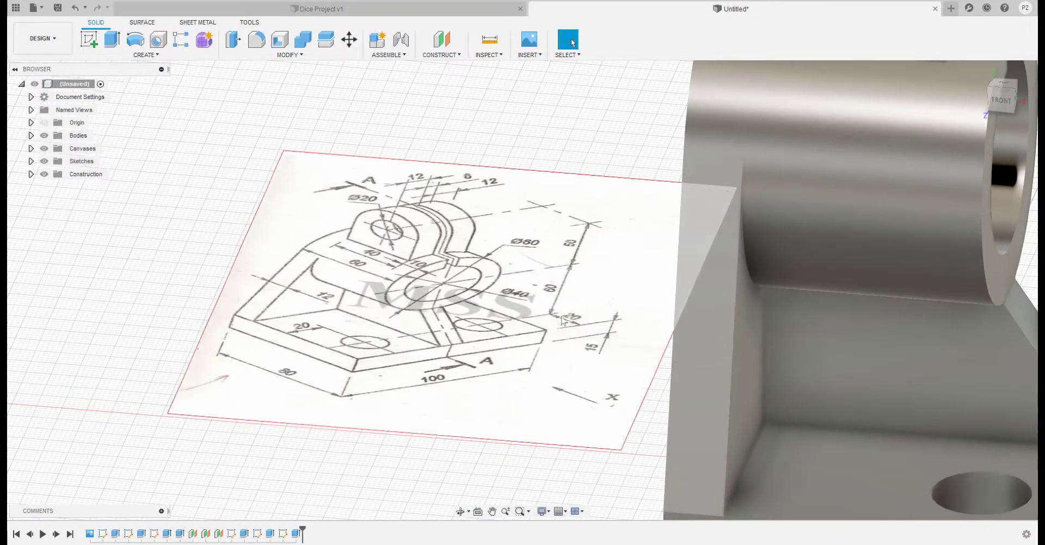
{"action": "middle_click_drag", "start_coordinate": [557, 401], "coordinate": [461, 376]}
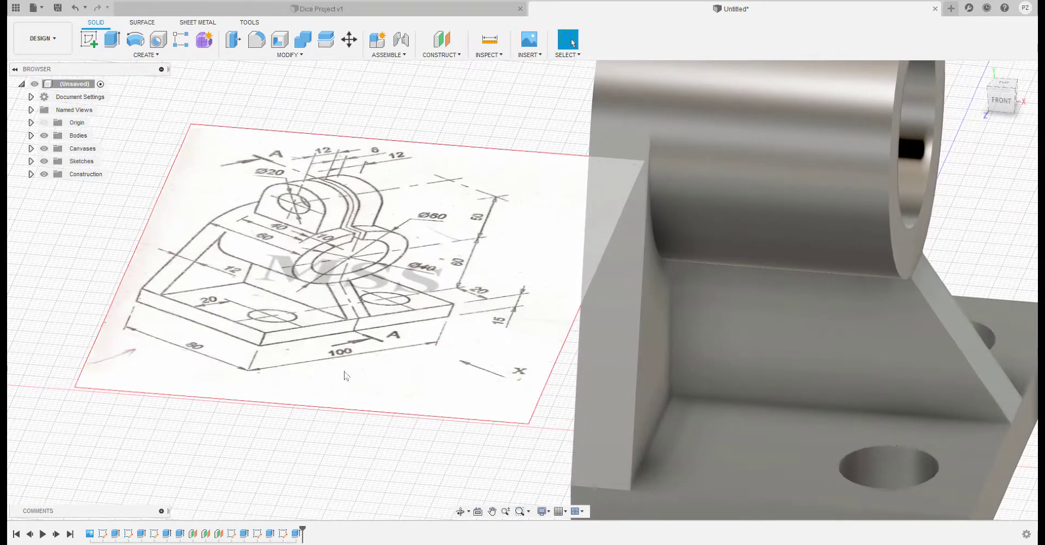
{"action": "right_click", "coordinate": [90, 536]}
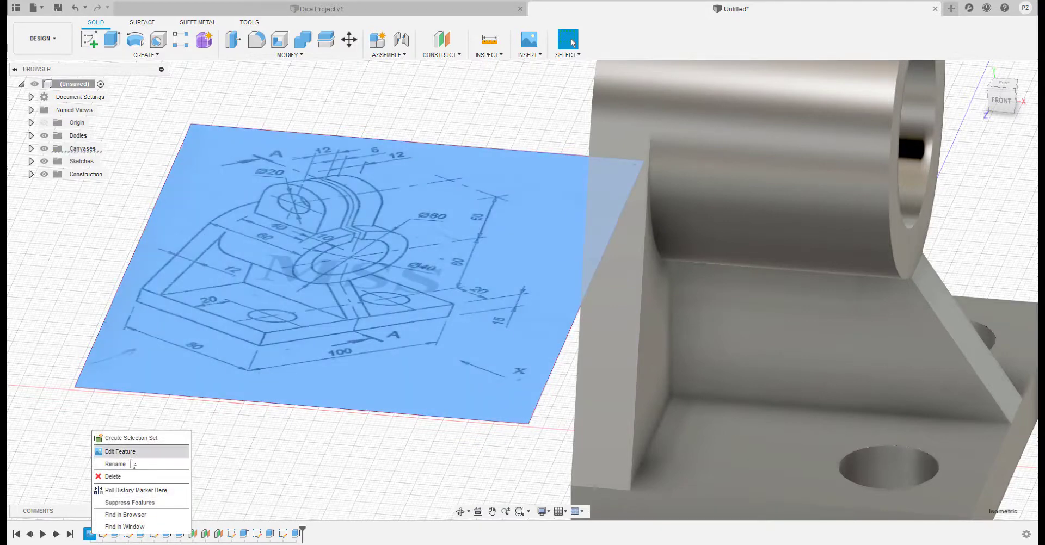
{"action": "left_click", "coordinate": [130, 502]}
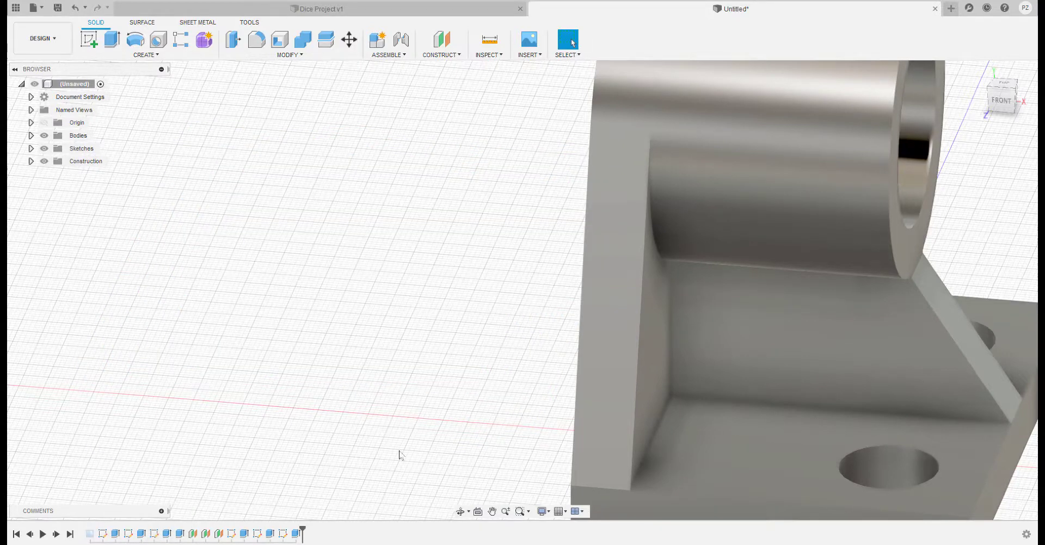
Step: Inspect the rib from the front corner, restore the home view of the whole bracket and play back its design history
{"action": "middle_click_drag", "start_coordinate": [370, 449], "coordinate": [268, 372]}
{"action": "middle_click_drag", "start_coordinate": [438, 417], "coordinate": [406, 394]}
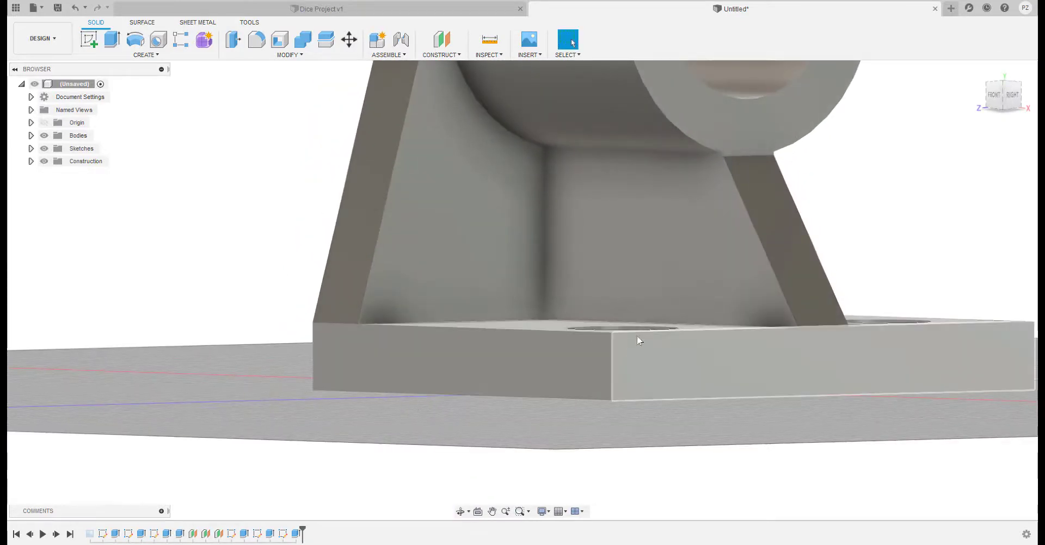
{"action": "middle_click_drag", "start_coordinate": [829, 236], "coordinate": [781, 301]}
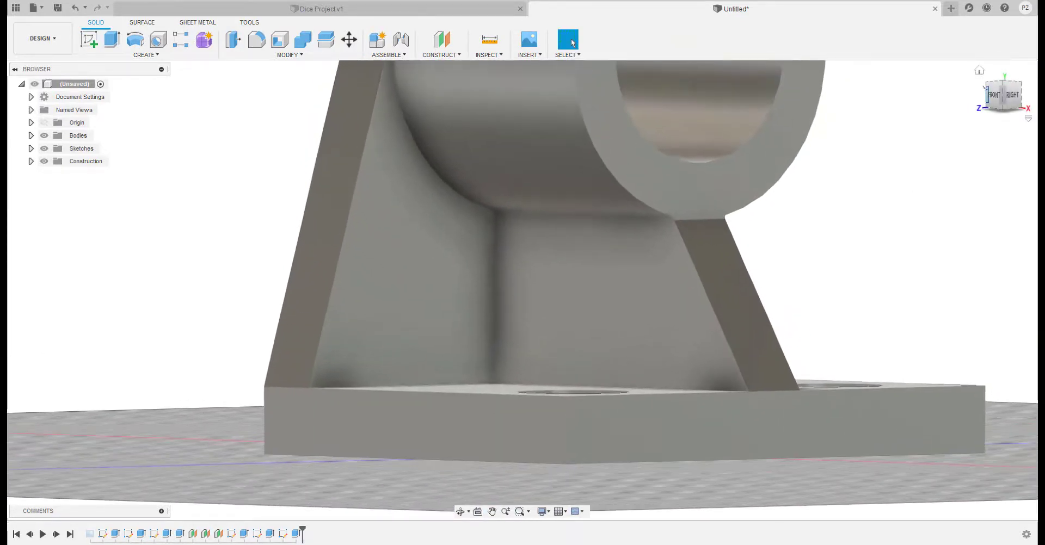
{"action": "left_click", "coordinate": [979, 70]}
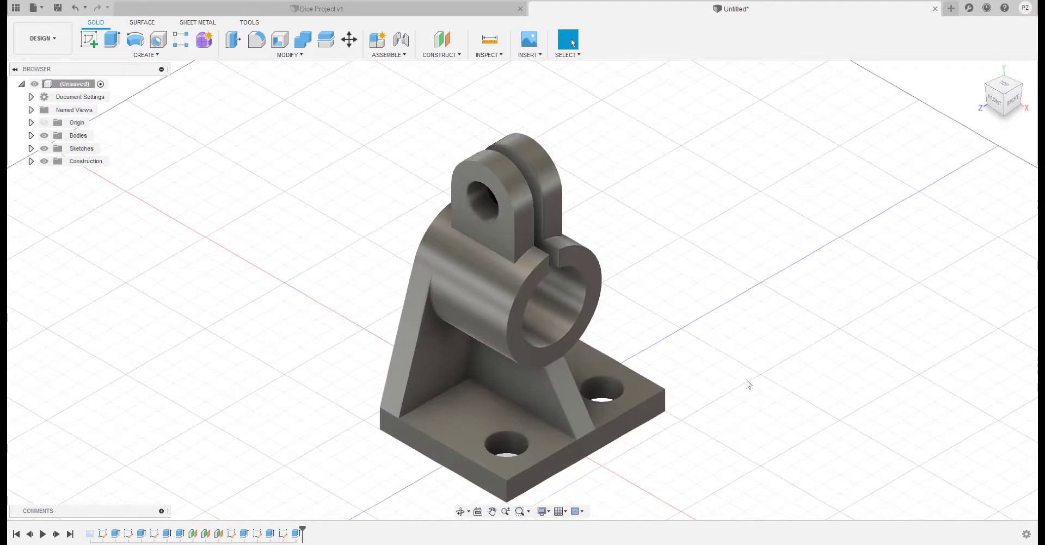
{"action": "middle_click_drag", "start_coordinate": [748, 410], "coordinate": [741, 383]}
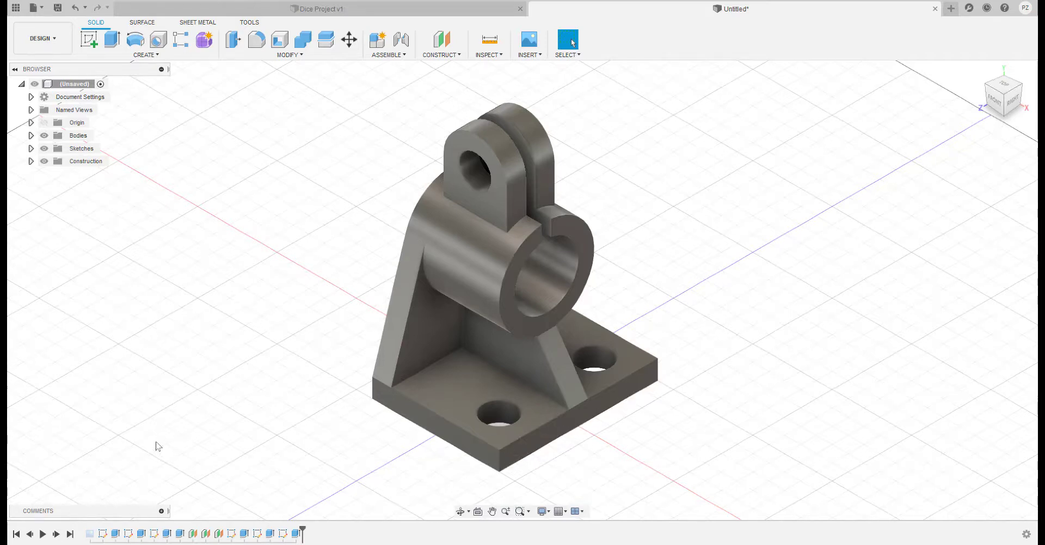
{"action": "left_click", "coordinate": [43, 534]}
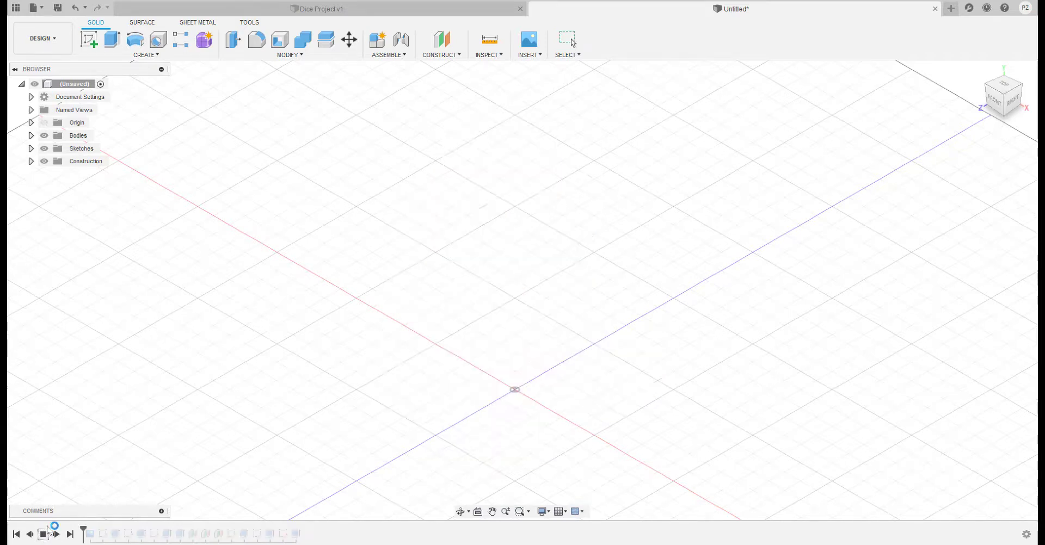